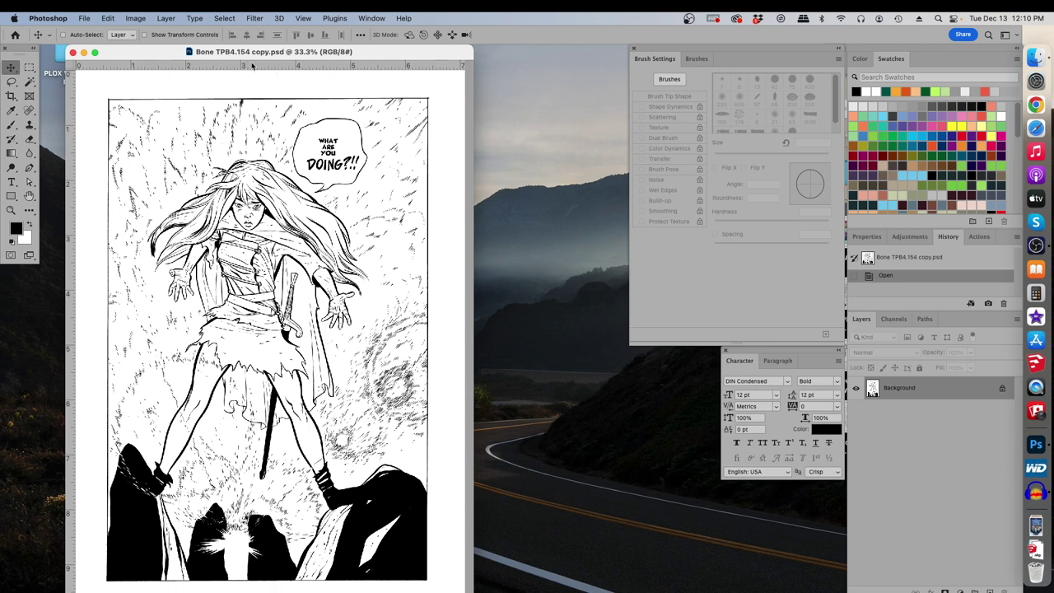
- Arrange the MG_10_Cover_Color and F&K French Color windows so F&K French Color copy.psd sits in front
{"action": "left_click_drag", "start_coordinate": [0, 58], "coordinate": [479, 58]}
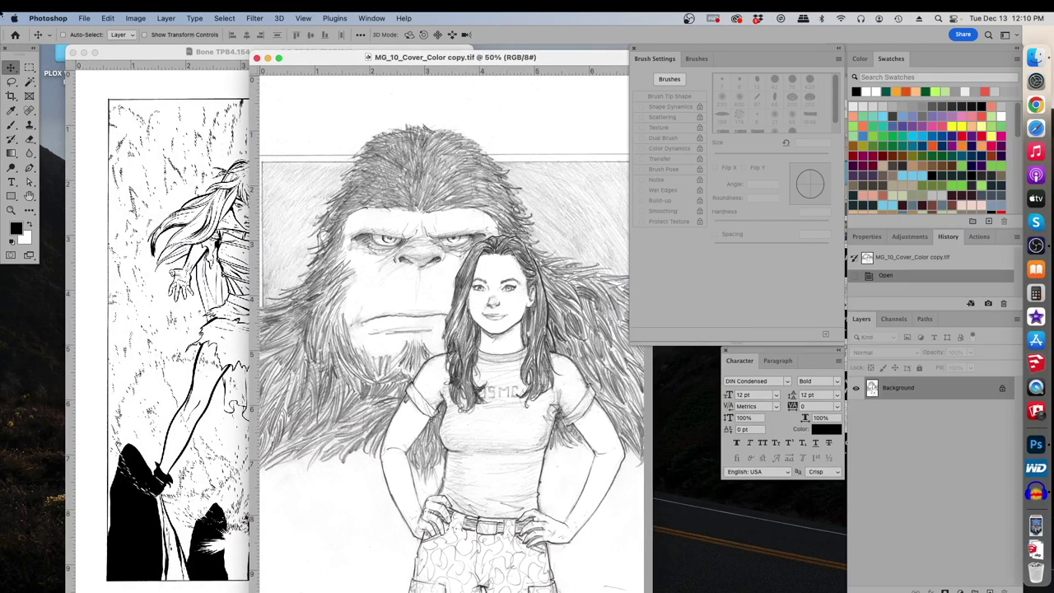
{"action": "key", "text": "ctrl+Tab"}
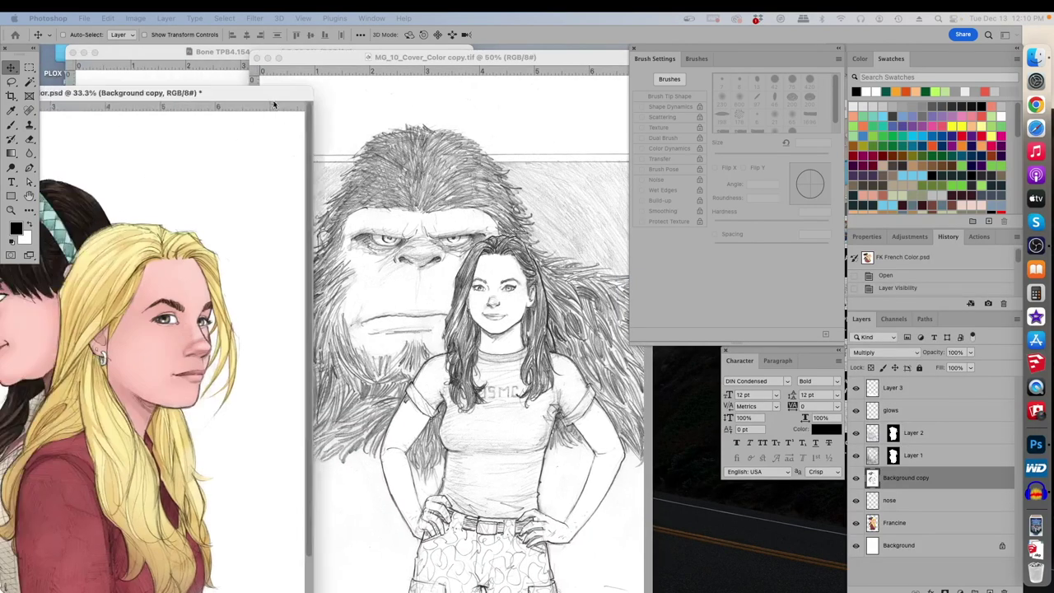
{"action": "left_click_drag", "start_coordinate": [237, 95], "coordinate": [499, 42]}
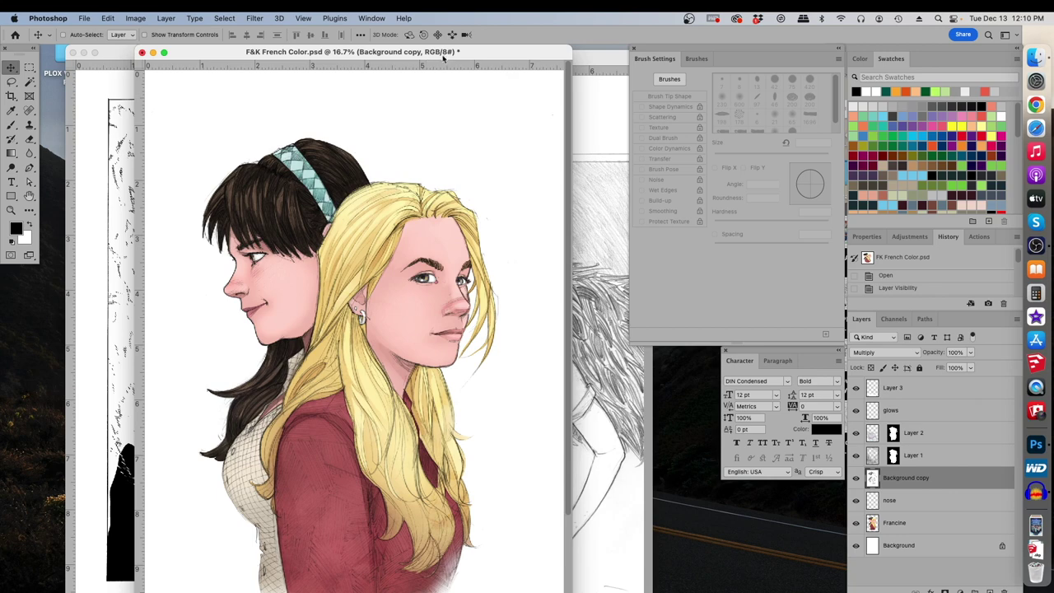
{"action": "mouse_move", "coordinate": [443, 57]}
{"action": "left_mouse_down"}
{"action": "mouse_move", "coordinate": [444, 113]}
{"action": "mouse_move", "coordinate": [442, 92]}
{"action": "mouse_move", "coordinate": [457, 75]}
{"action": "mouse_move", "coordinate": [417, 47]}
{"action": "mouse_move", "coordinate": [423, 55]}
{"action": "left_mouse_up"}
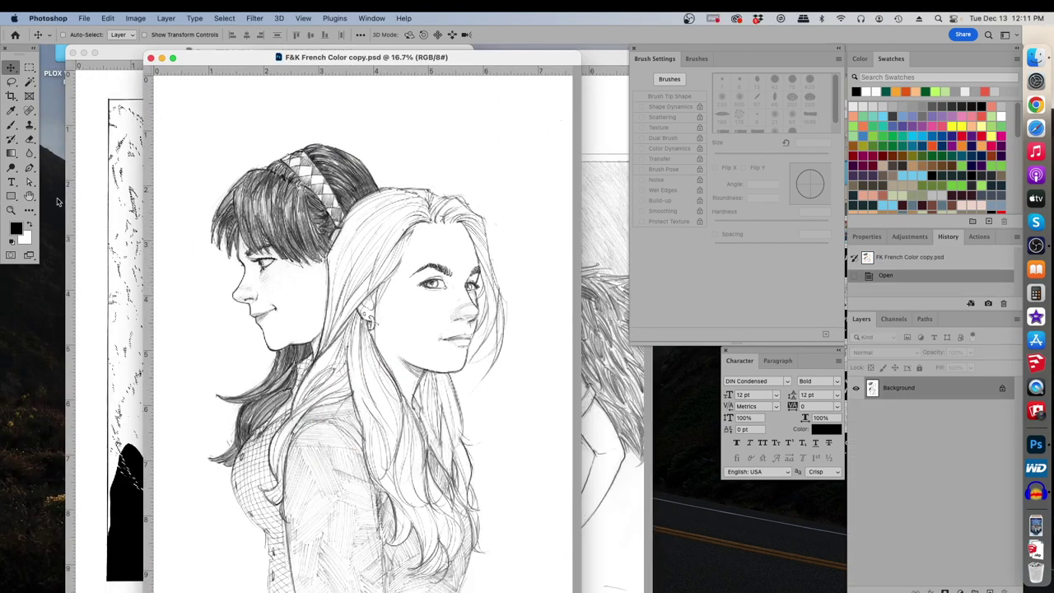
{"action": "left_click", "coordinate": [10, 210]}
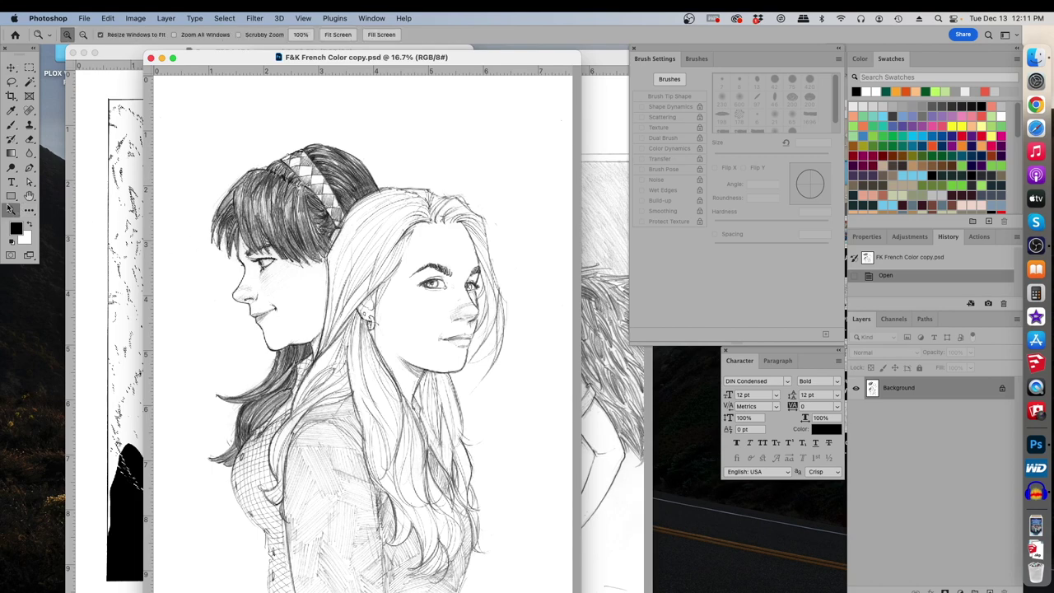
{"action": "double_click", "coordinate": [10, 210]}
{"action": "left_click", "coordinate": [311, 262], "text": "alt"}
{"action": "left_click", "coordinate": [333, 256], "text": "alt"}
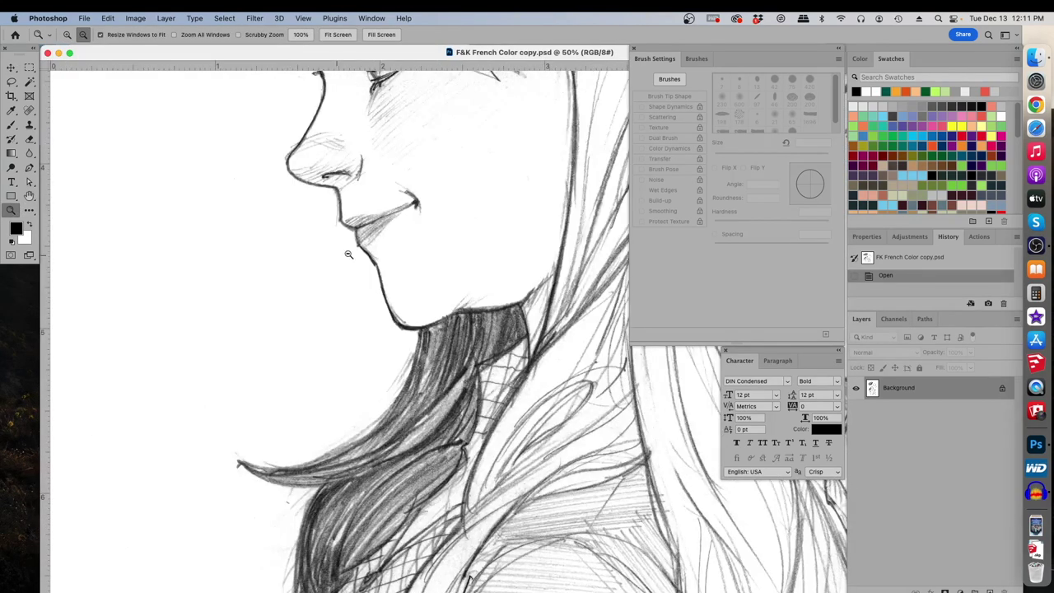
{"action": "left_click", "coordinate": [396, 247], "text": "alt"}
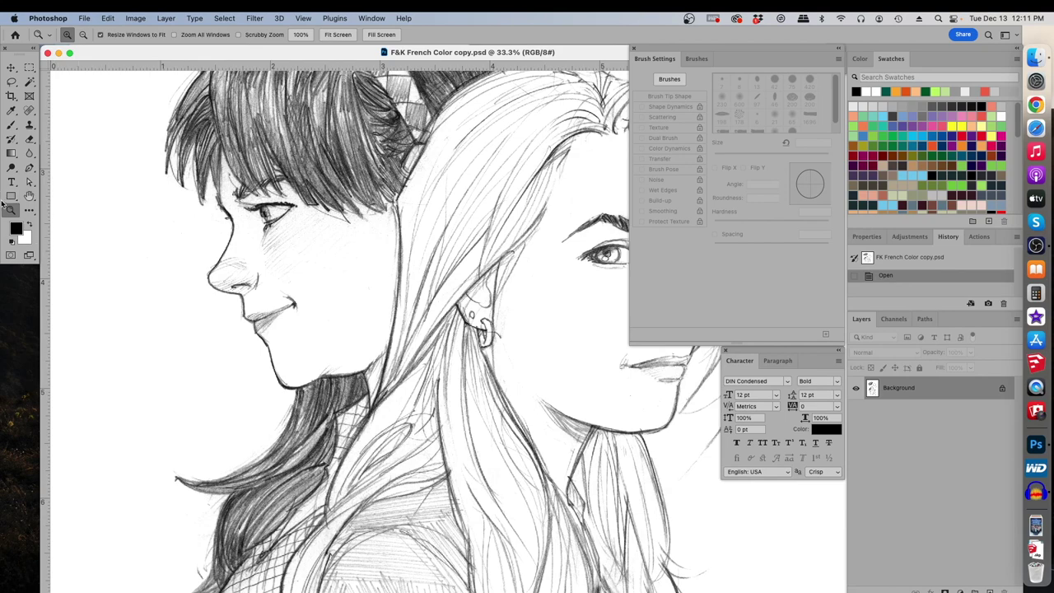
{"action": "double_click", "coordinate": [10, 210]}
{"action": "left_click_drag", "start_coordinate": [311, 224], "coordinate": [519, 383]}
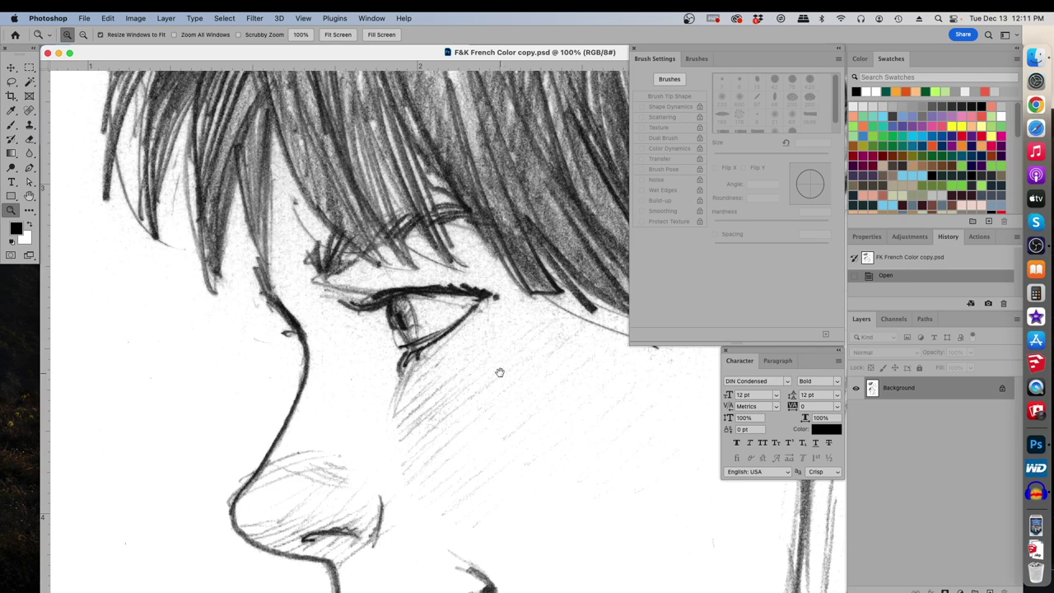
{"action": "key", "text": "alt"}
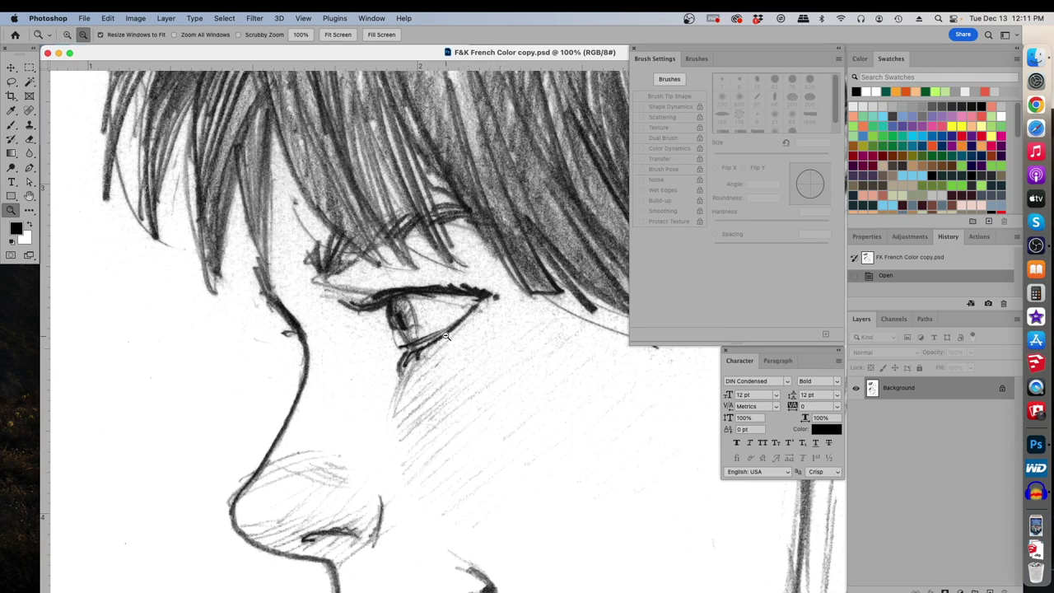
{"action": "left_click", "coordinate": [445, 321], "text": "alt"}
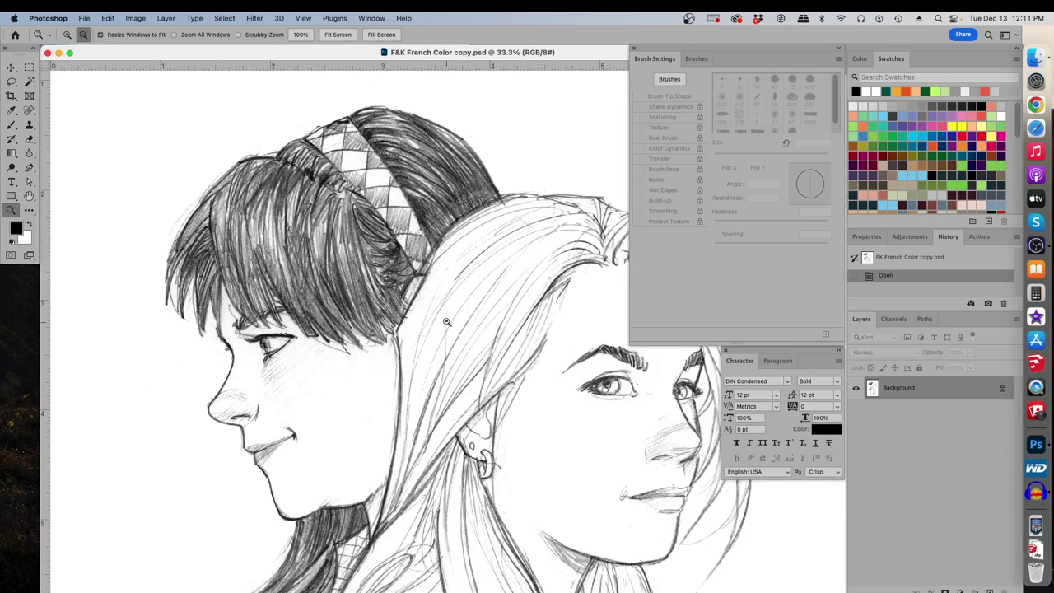
{"action": "left_click", "coordinate": [447, 321], "text": "alt"}
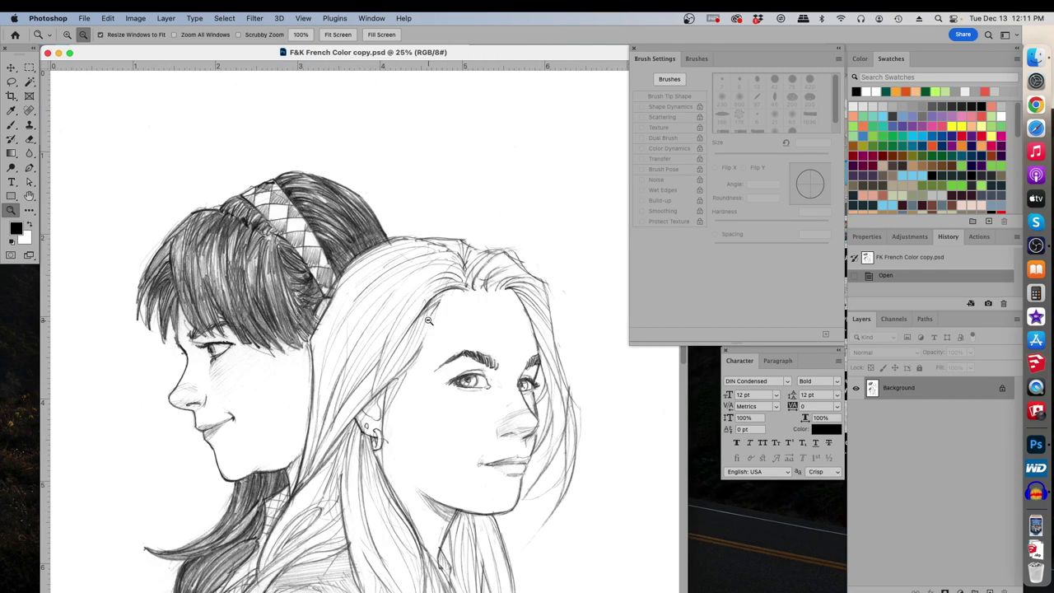
{"action": "left_click", "coordinate": [429, 320], "text": "alt"}
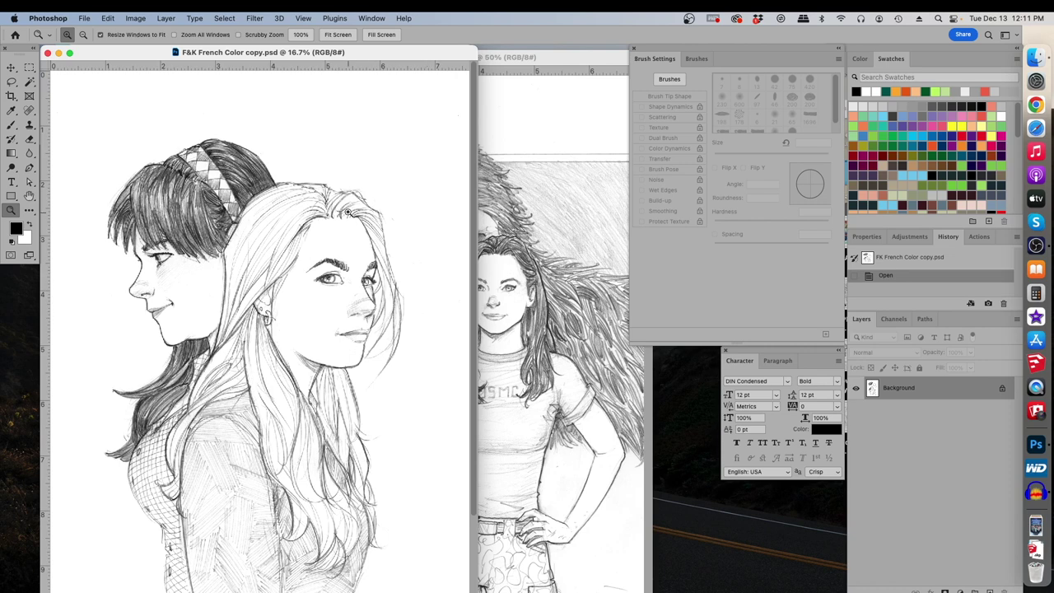
{"action": "left_click", "coordinate": [276, 136], "text": "alt"}
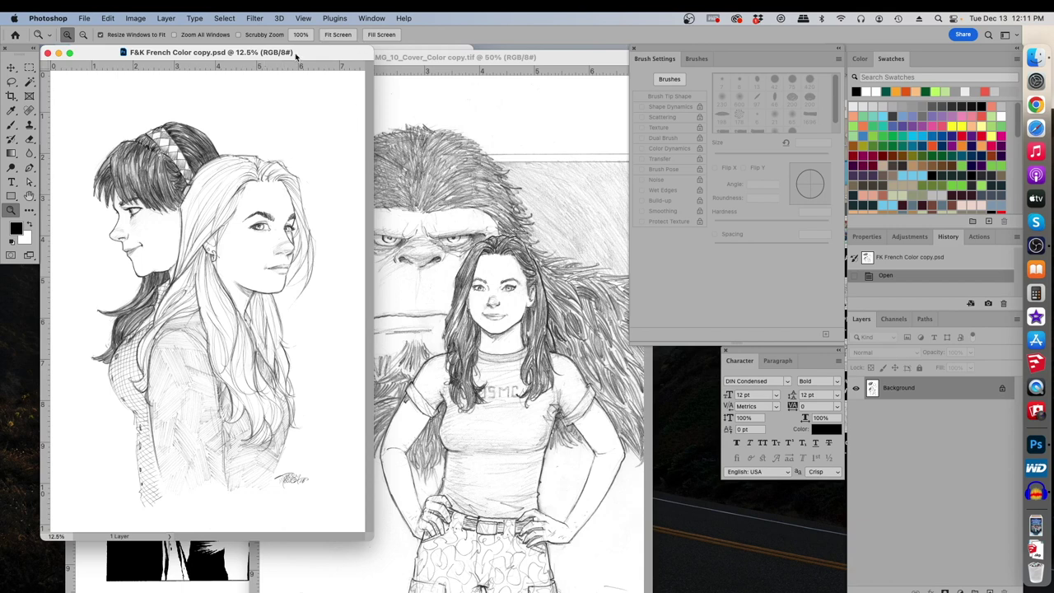
{"action": "left_click_drag", "start_coordinate": [296, 54], "coordinate": [351, 89]}
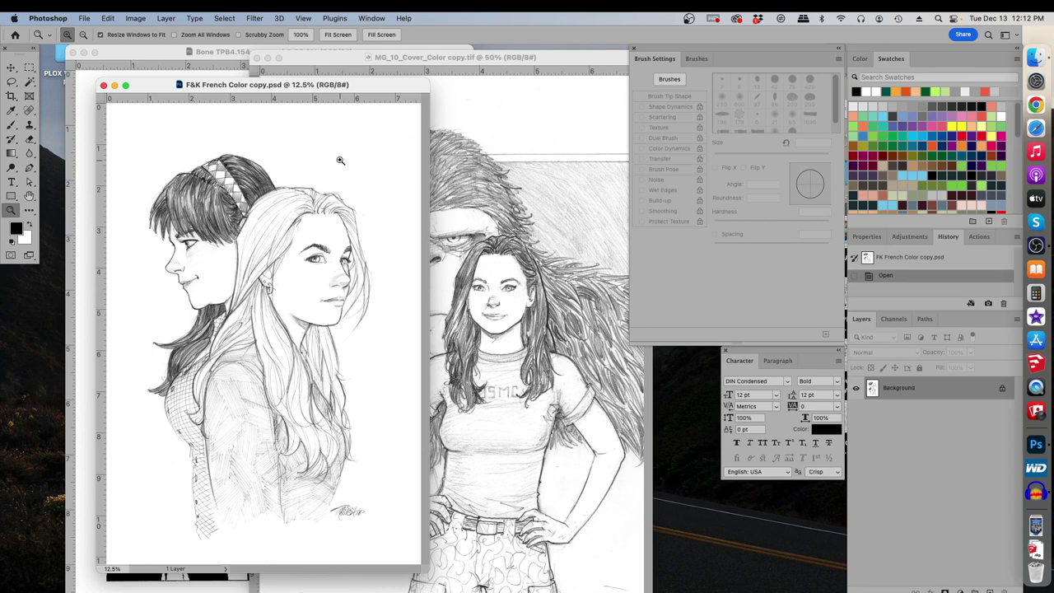
- Bring the inked Bone page forward and zoom to 100% on the character's face
{"action": "left_click", "coordinate": [155, 54]}
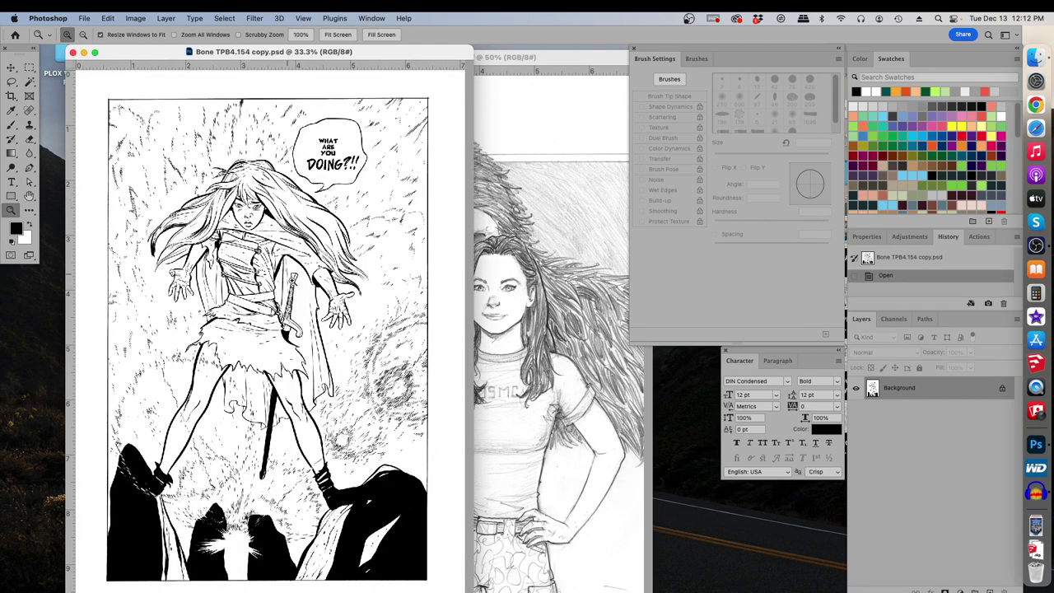
{"action": "left_click", "coordinate": [309, 298]}
{"action": "left_click_drag", "start_coordinate": [324, 316], "coordinate": [400, 266]}
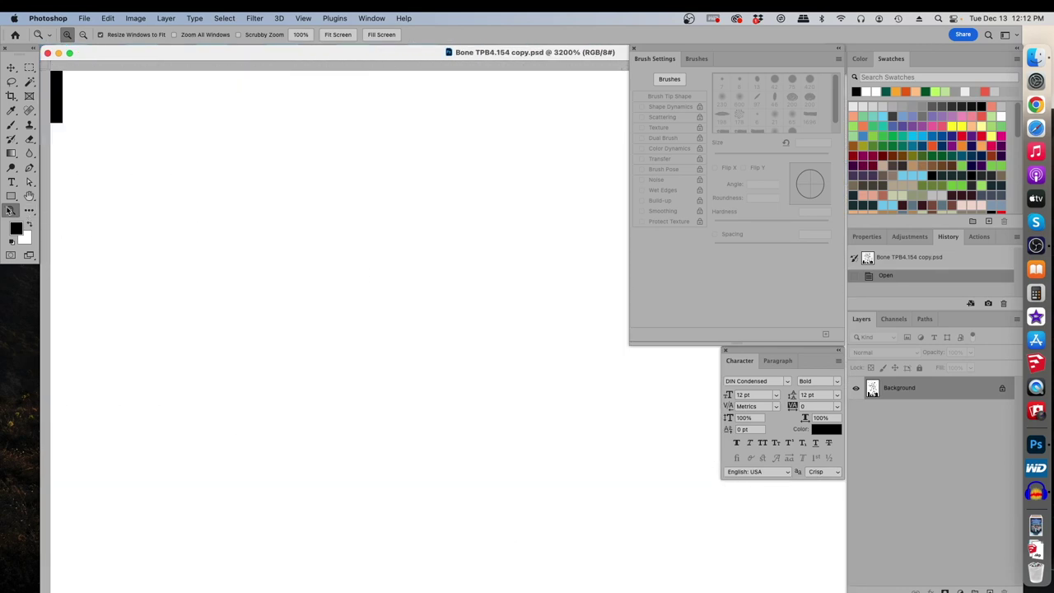
{"action": "double_click", "coordinate": [11, 211]}
{"action": "left_click_drag", "start_coordinate": [336, 234], "coordinate": [468, 320]}
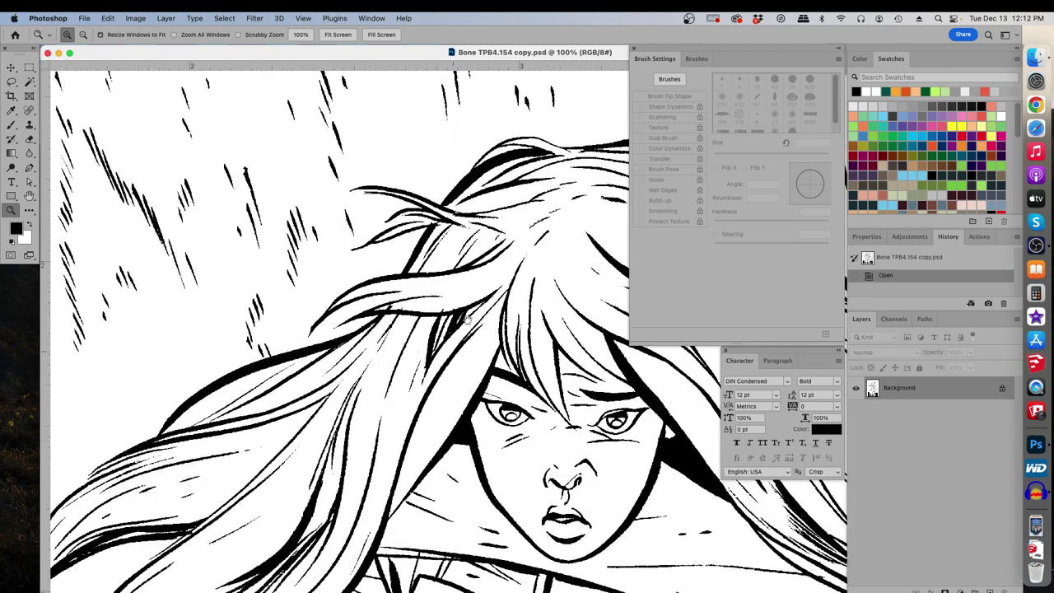
{"action": "scroll", "coordinate": [546, 185], "scroll_direction": "right", "scroll_amount": 5}
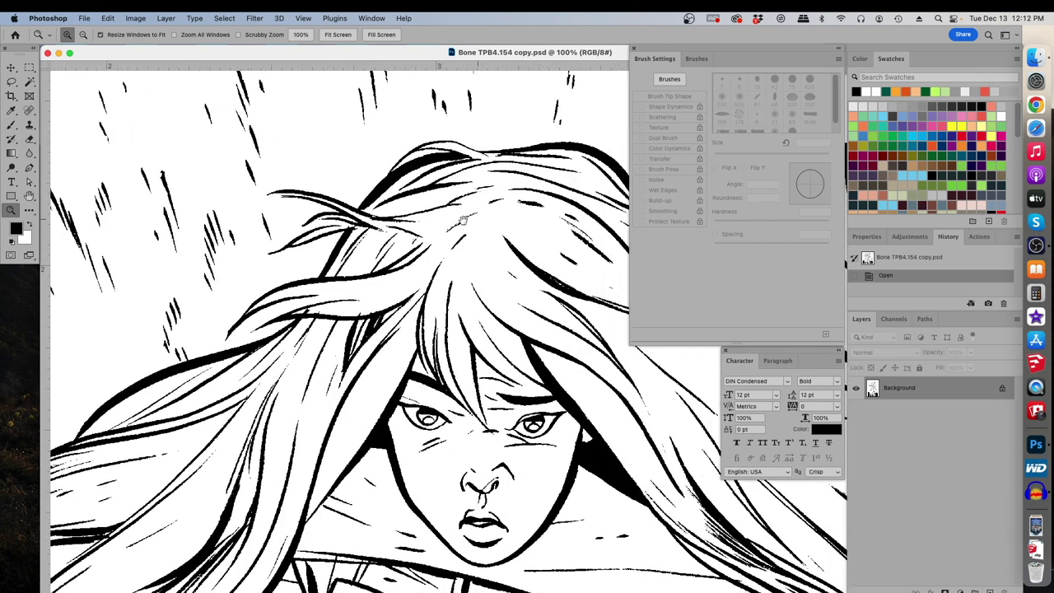
{"action": "scroll", "coordinate": [546, 184], "scroll_direction": "right", "scroll_amount": 5}
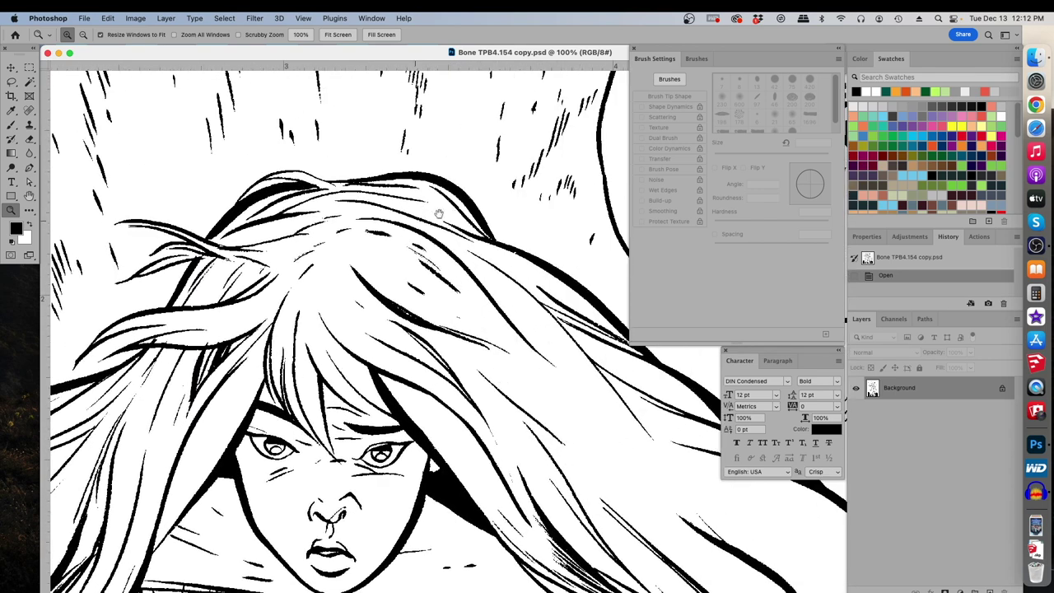
- Zoom back out past the speech bubble until the whole Bone page is visible
{"action": "key", "text": "alt"}
{"action": "left_click", "coordinate": [525, 225], "text": "alt"}
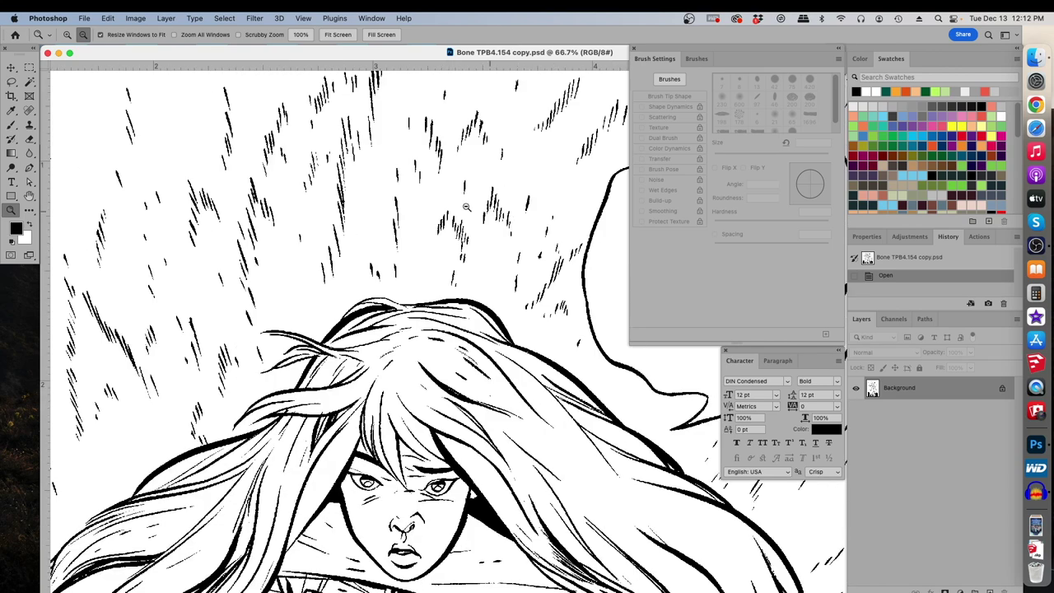
{"action": "left_click", "coordinate": [461, 211], "text": "alt"}
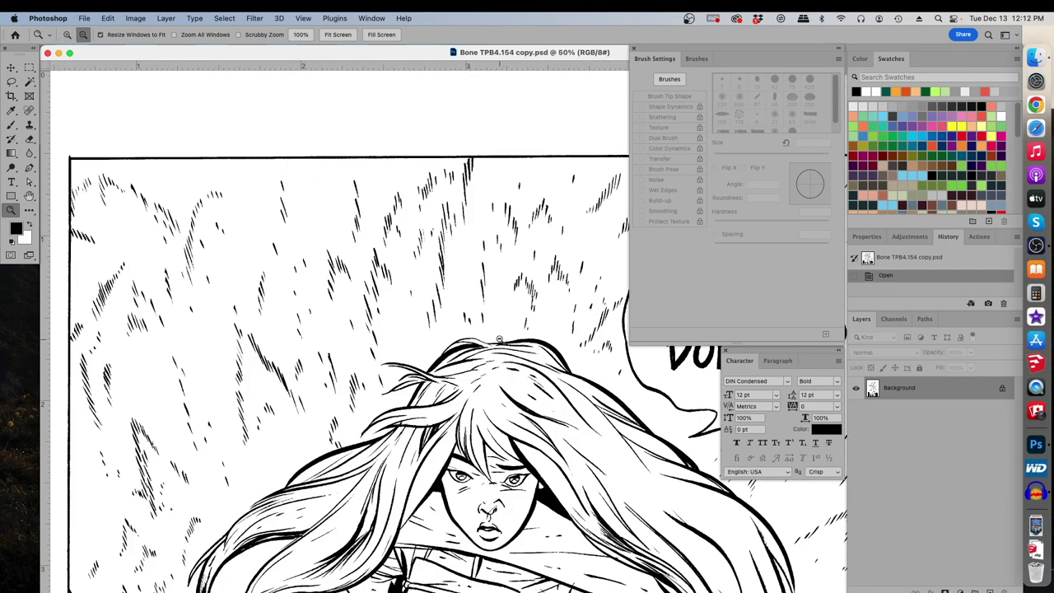
{"action": "left_click", "coordinate": [500, 339], "text": "alt"}
{"action": "left_click_drag", "start_coordinate": [489, 332], "coordinate": [493, 226]}
{"action": "scroll", "coordinate": [496, 226], "scroll_direction": "down", "scroll_amount": 3}
{"action": "key", "text": "alt"}
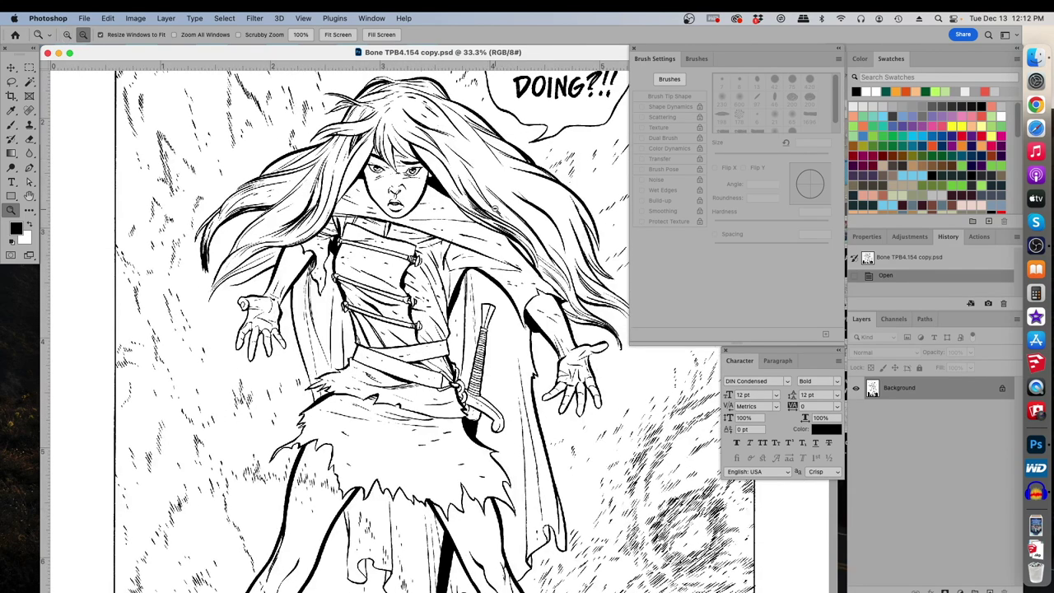
{"action": "left_click", "coordinate": [481, 205], "text": "alt"}
{"action": "scroll", "coordinate": [491, 214], "scroll_direction": "down", "scroll_amount": 2}
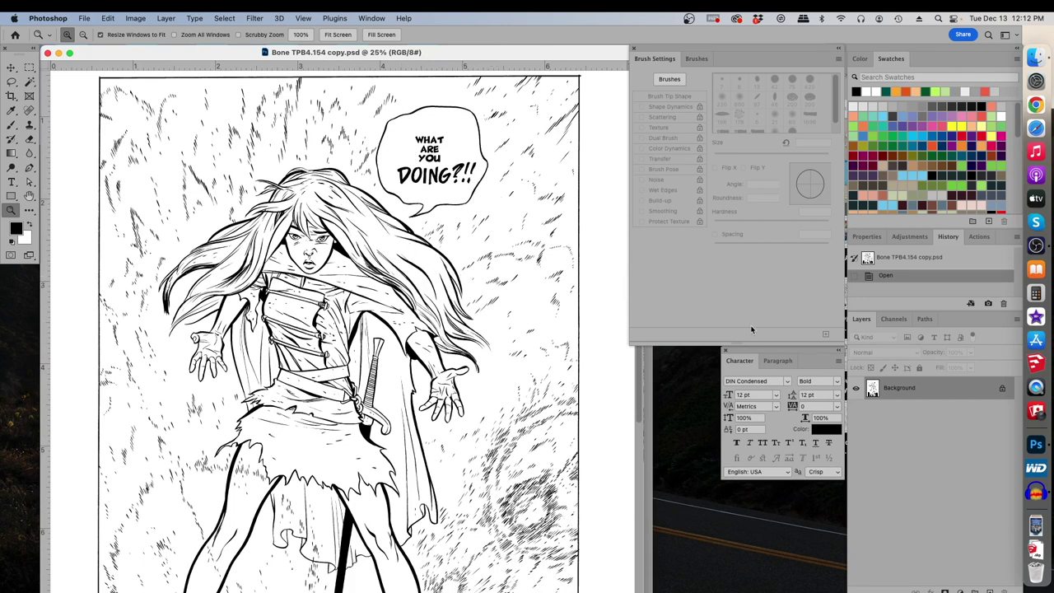
{"action": "left_click", "coordinate": [1018, 320]}
- Duplicate the Background layer as Background copy
{"action": "left_click", "coordinate": [903, 225]}
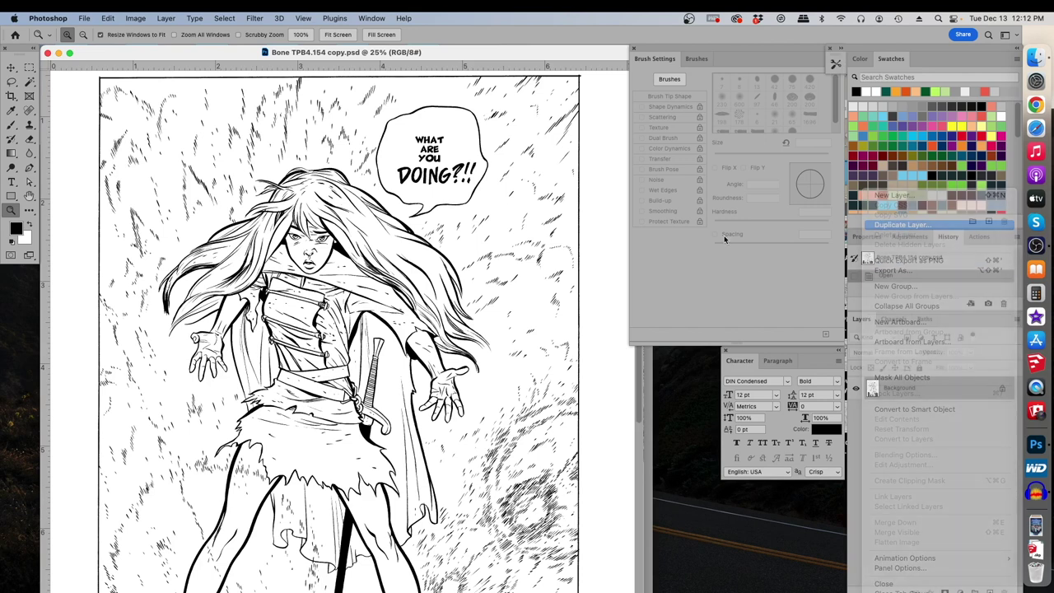
{"action": "left_click", "coordinate": [617, 450]}
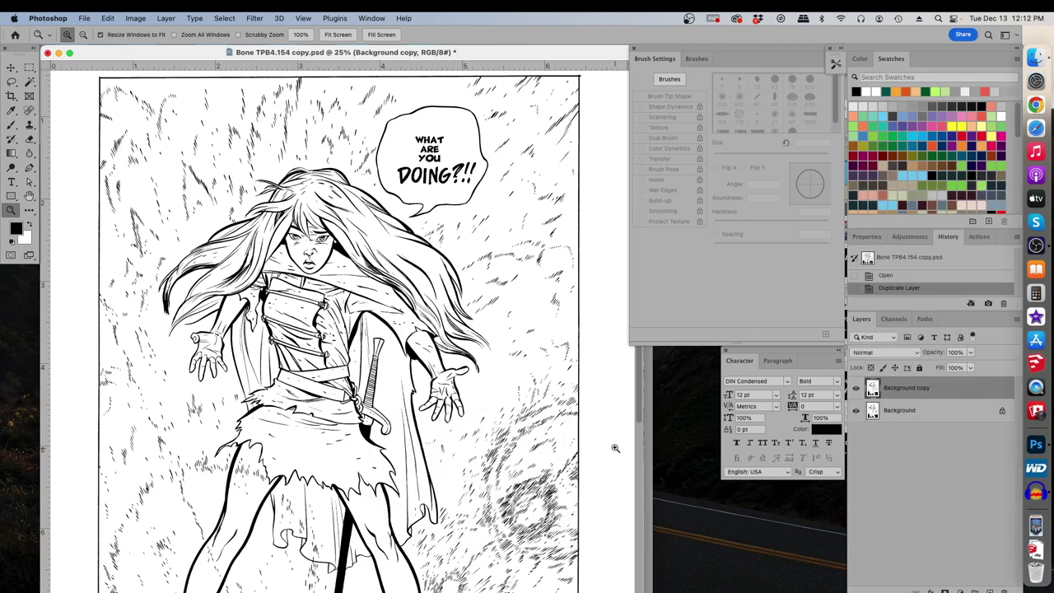
{"action": "scroll", "coordinate": [488, 333], "scroll_direction": "down", "scroll_amount": 2}
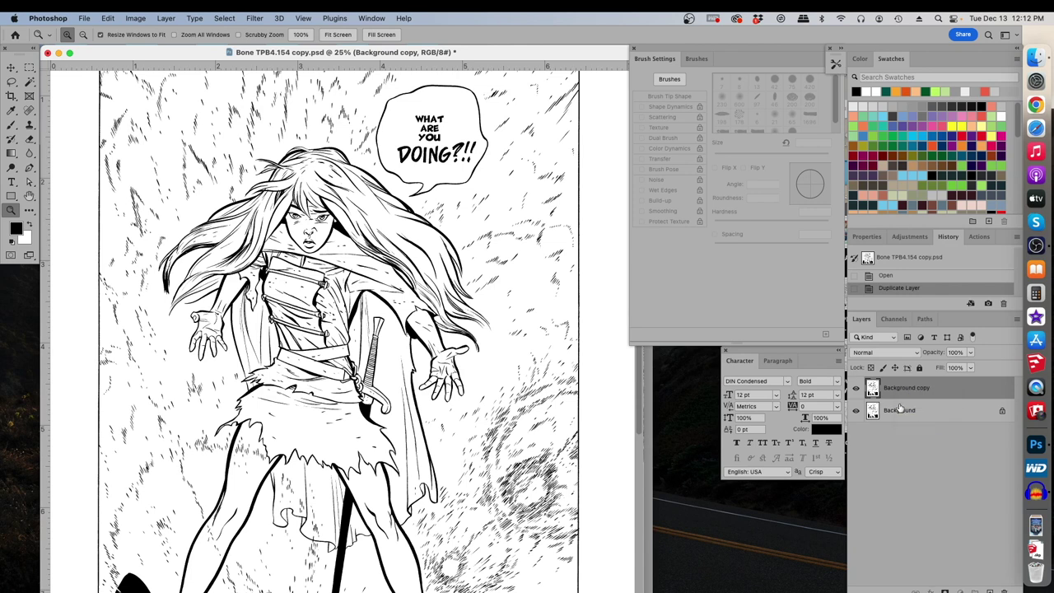
- Select the whole canvas and fill the original Background layer with white
{"action": "left_click", "coordinate": [906, 410]}
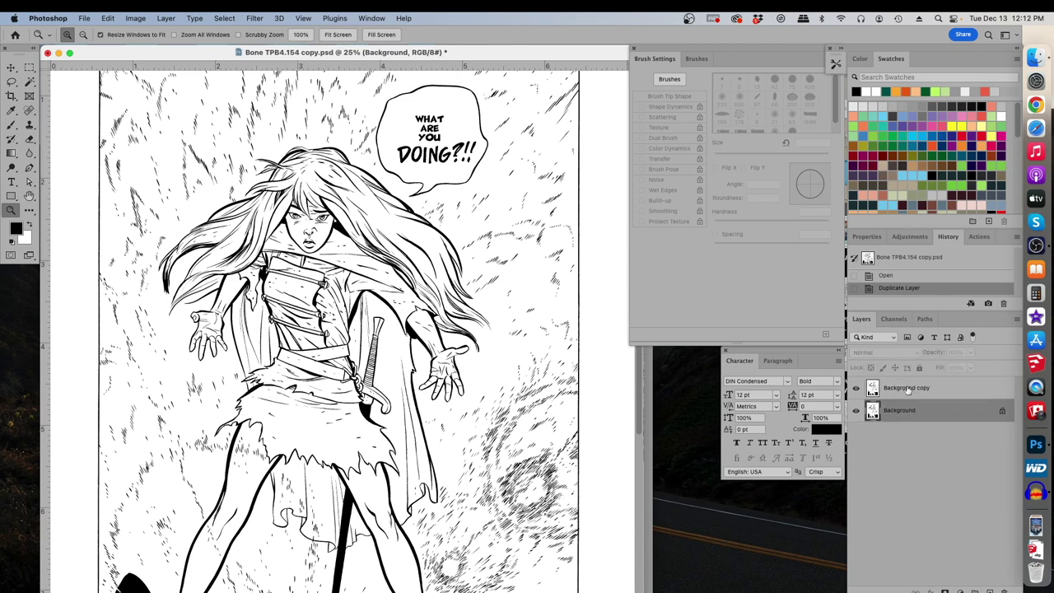
{"action": "key", "text": "super+a"}
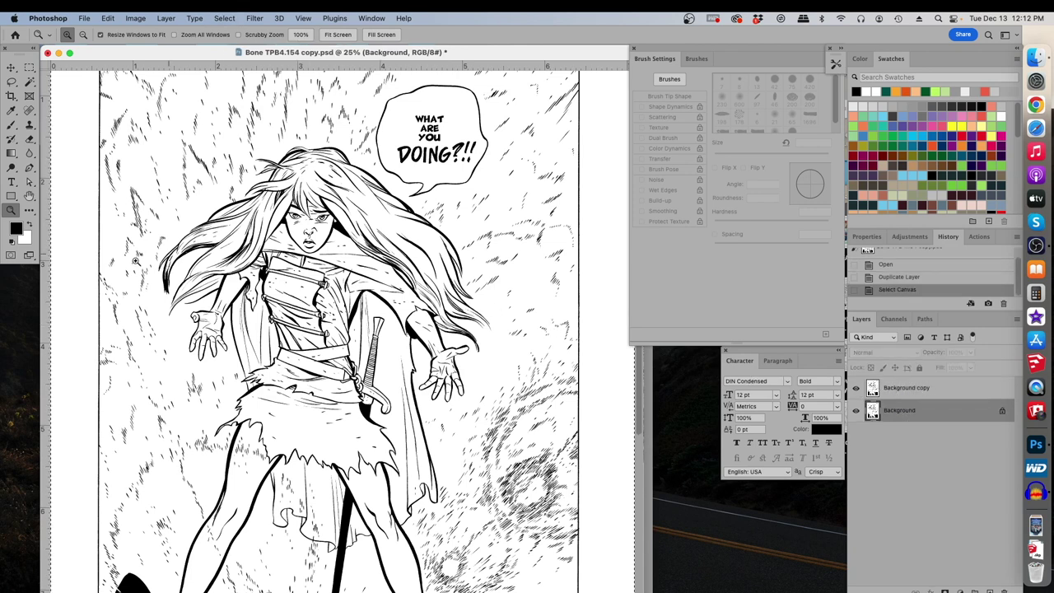
{"action": "left_click", "coordinate": [29, 226]}
{"action": "key", "text": "shift+BackSpace"}
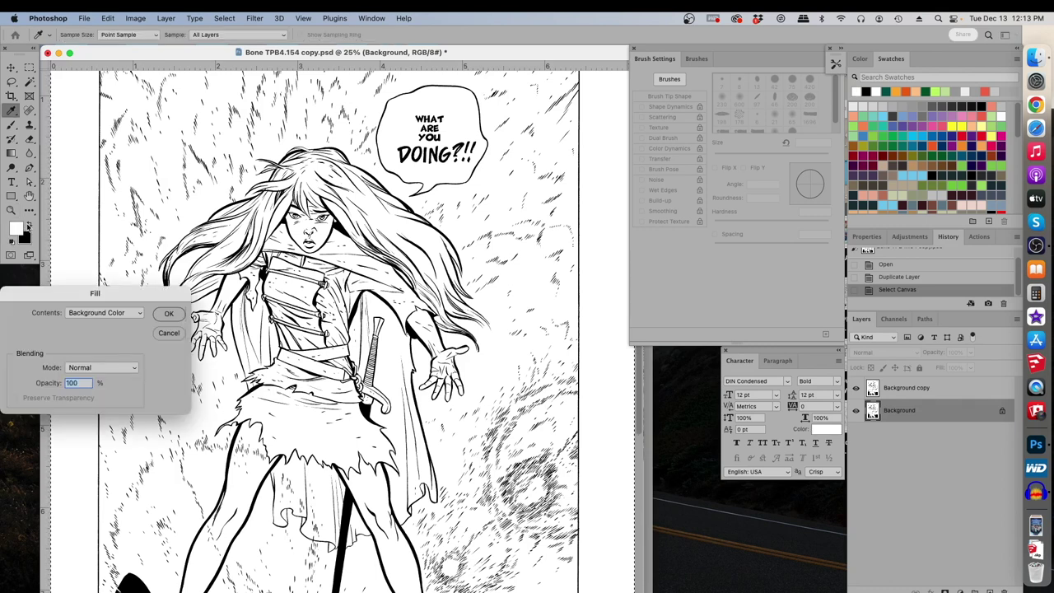
{"action": "key", "text": "Escape"}
{"action": "key", "text": "z"}
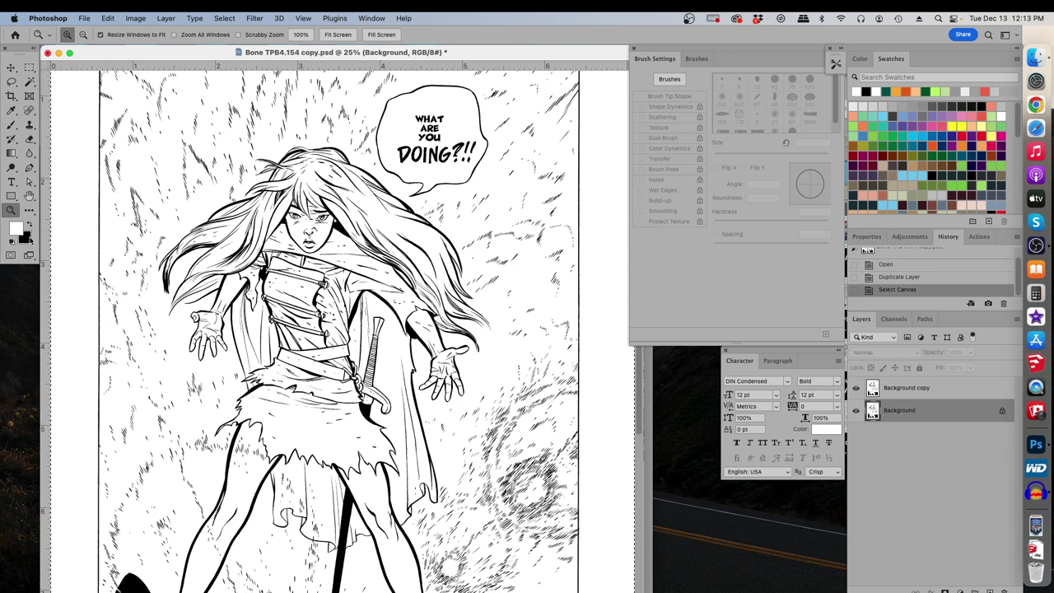
{"action": "key", "text": "alt+BackSpace"}
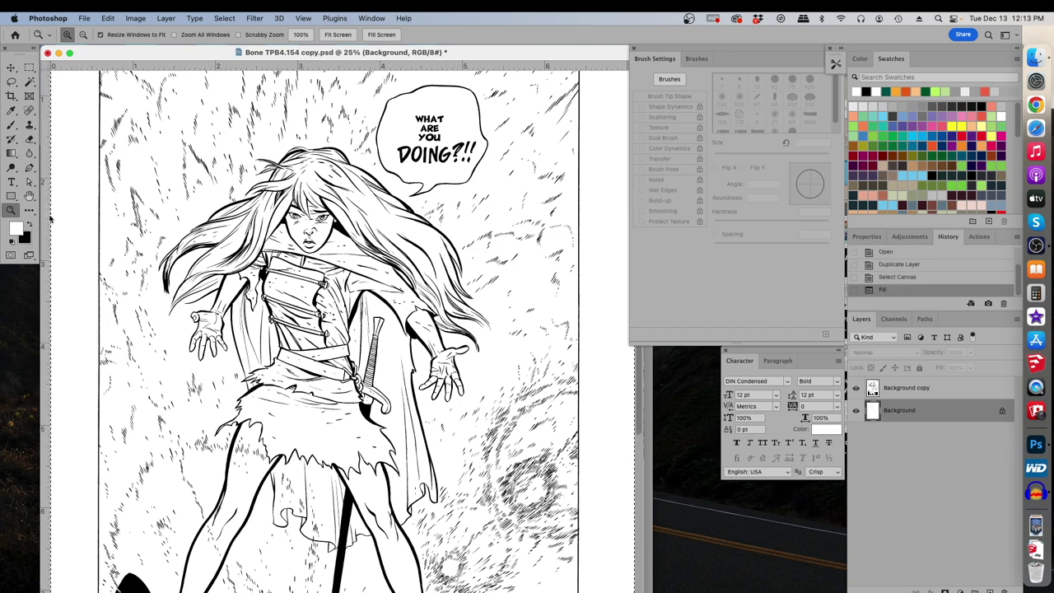
- Deselect and rename the Background copy layer to 'Inks'
{"action": "left_click", "coordinate": [900, 394]}
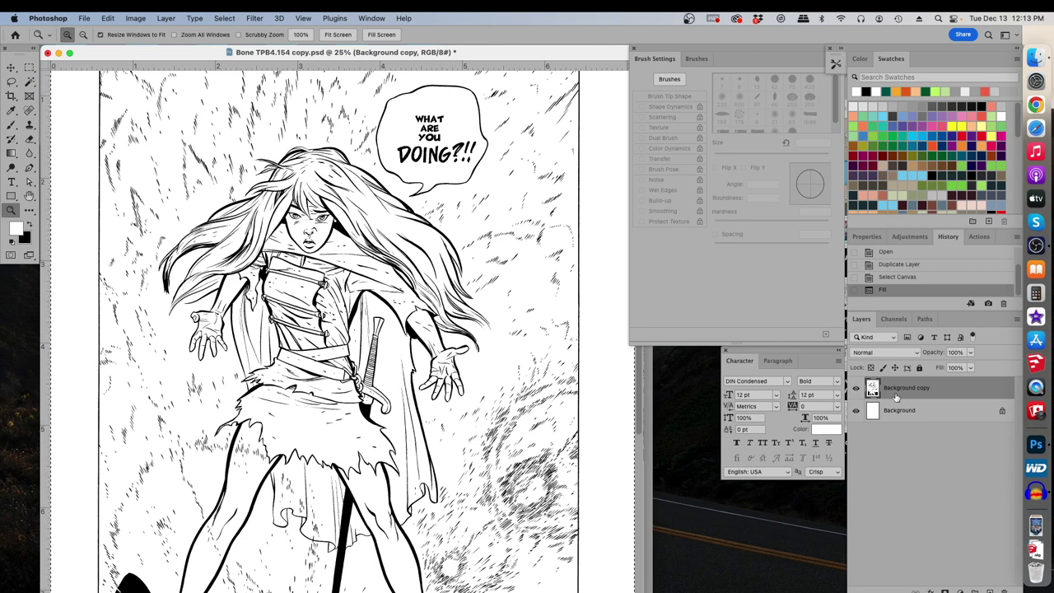
{"action": "key", "text": "super+d"}
{"action": "double_click", "coordinate": [894, 389]}
{"action": "key", "text": "BackSpace"}
{"action": "type", "text": "Inks"}
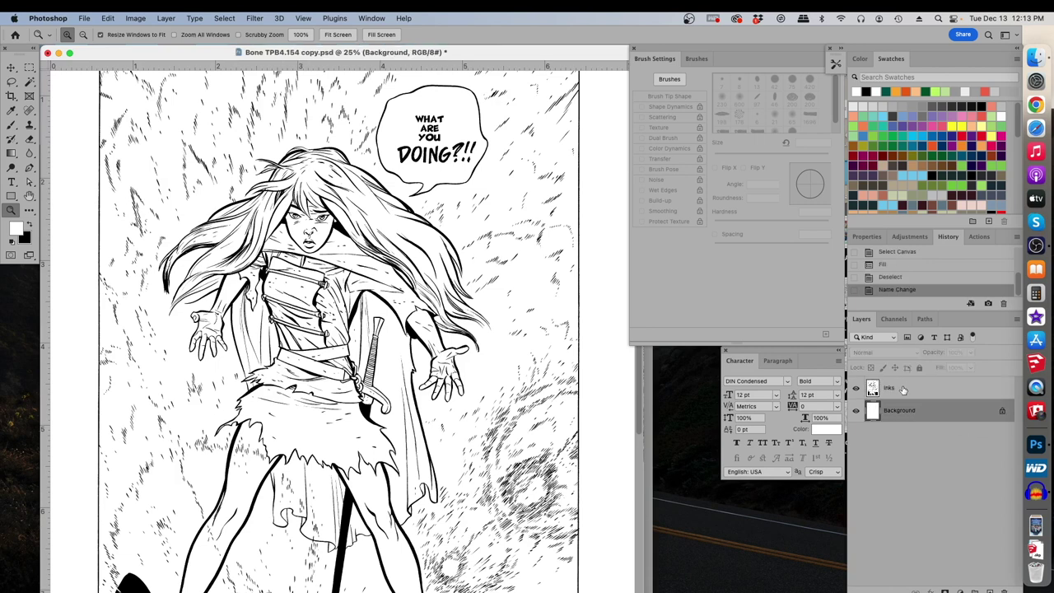
{"action": "key", "text": "Return"}
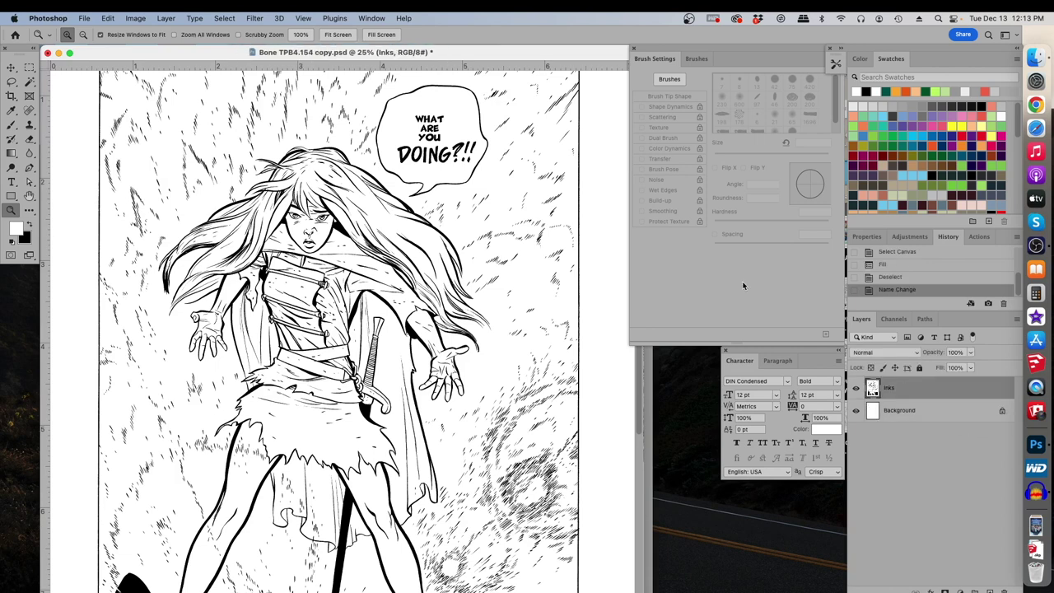
{"action": "left_click", "coordinate": [225, 18]}
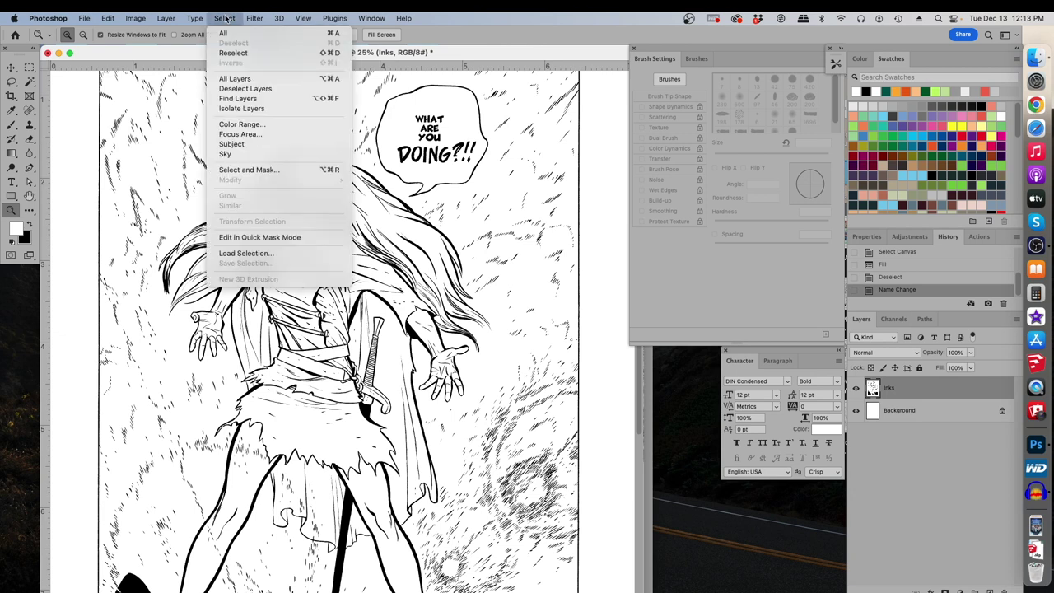
- Select Highlights with Color Range, delete those white pixels from Inks, then deselect
{"action": "left_click", "coordinate": [266, 125]}
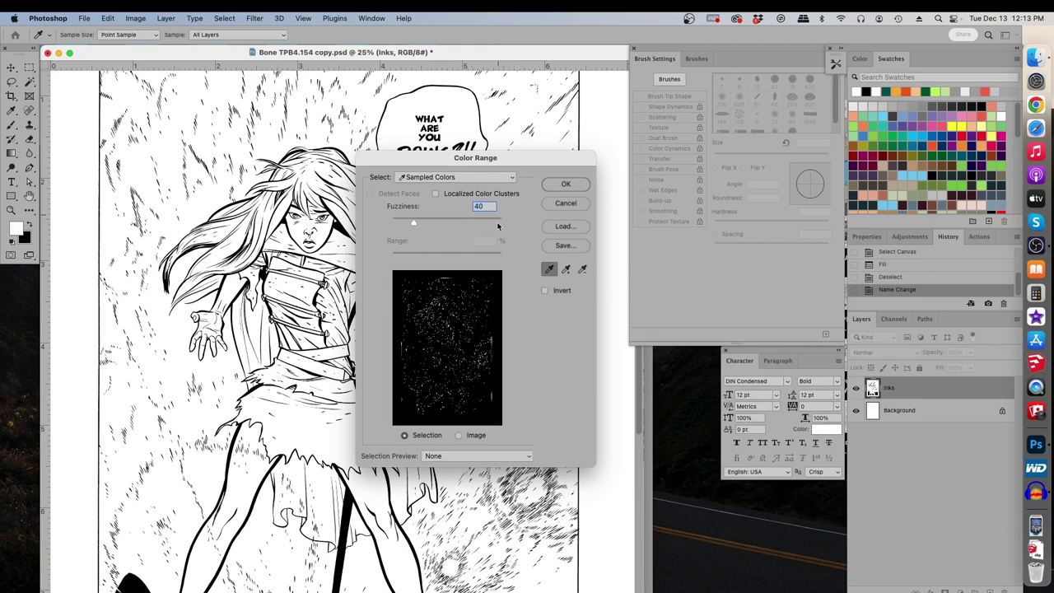
{"action": "left_click", "coordinate": [511, 178]}
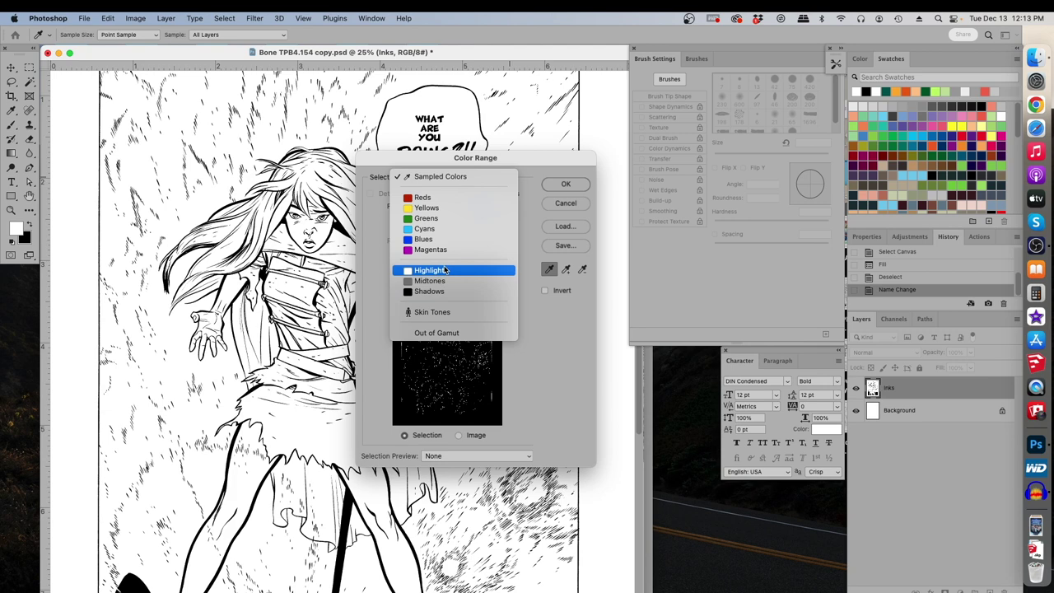
{"action": "left_click", "coordinate": [443, 270]}
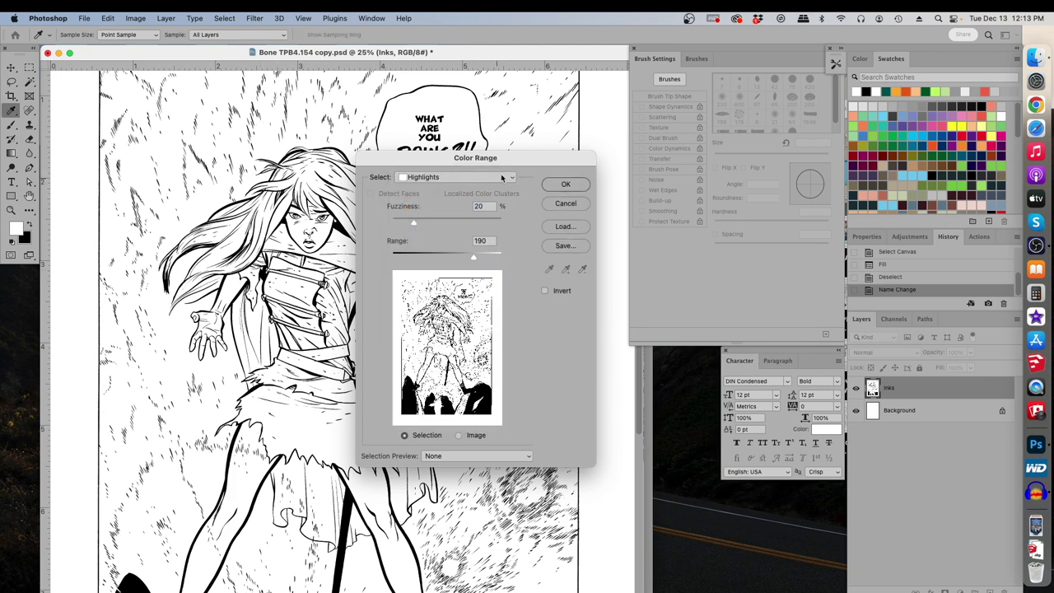
{"action": "left_click", "coordinate": [571, 189]}
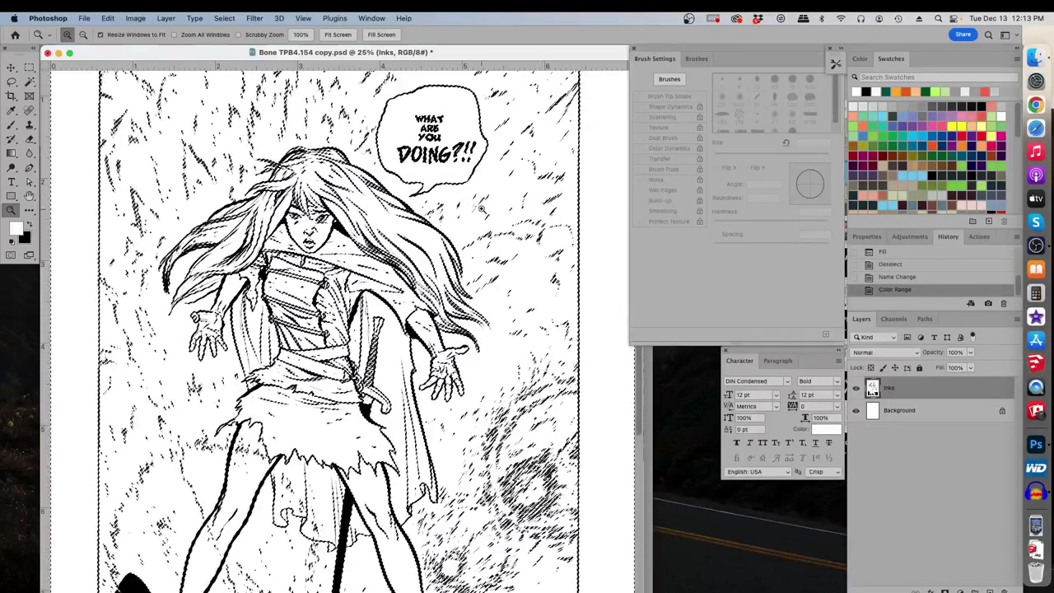
{"action": "scroll", "coordinate": [482, 210], "scroll_direction": "down", "scroll_amount": 5}
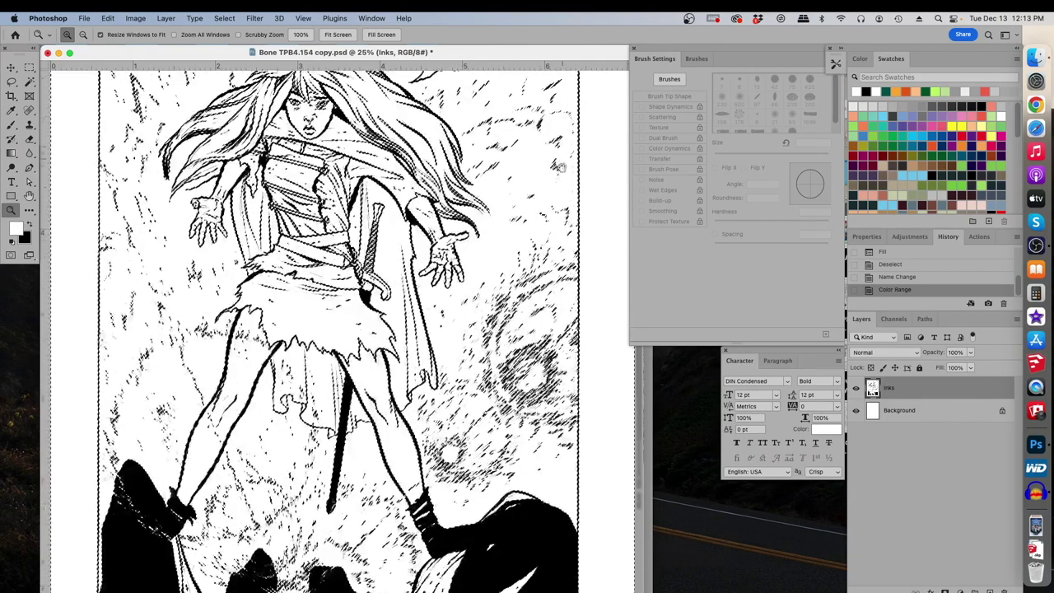
{"action": "scroll", "coordinate": [532, 412], "scroll_direction": "up", "scroll_amount": 8}
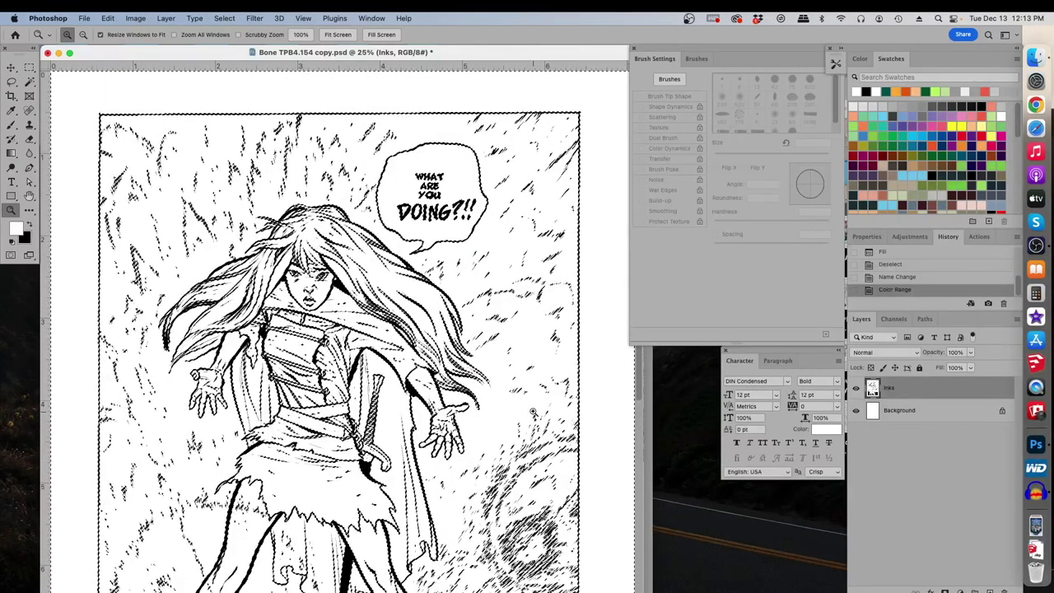
{"action": "key", "text": "BackSpace"}
{"action": "key", "text": "super+d"}
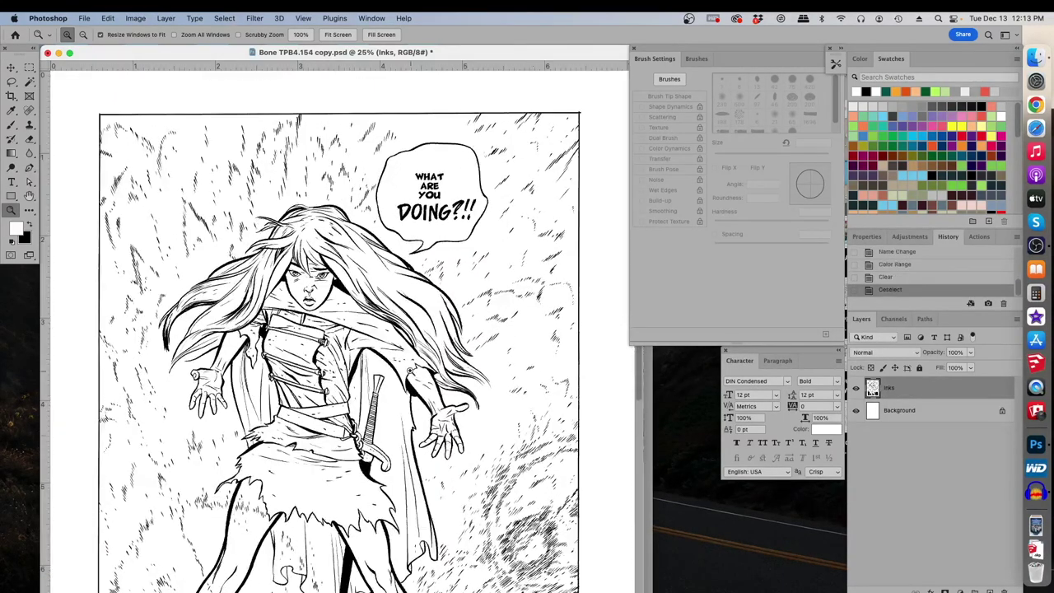
{"action": "scroll", "coordinate": [441, 423], "scroll_direction": "down", "scroll_amount": 3}
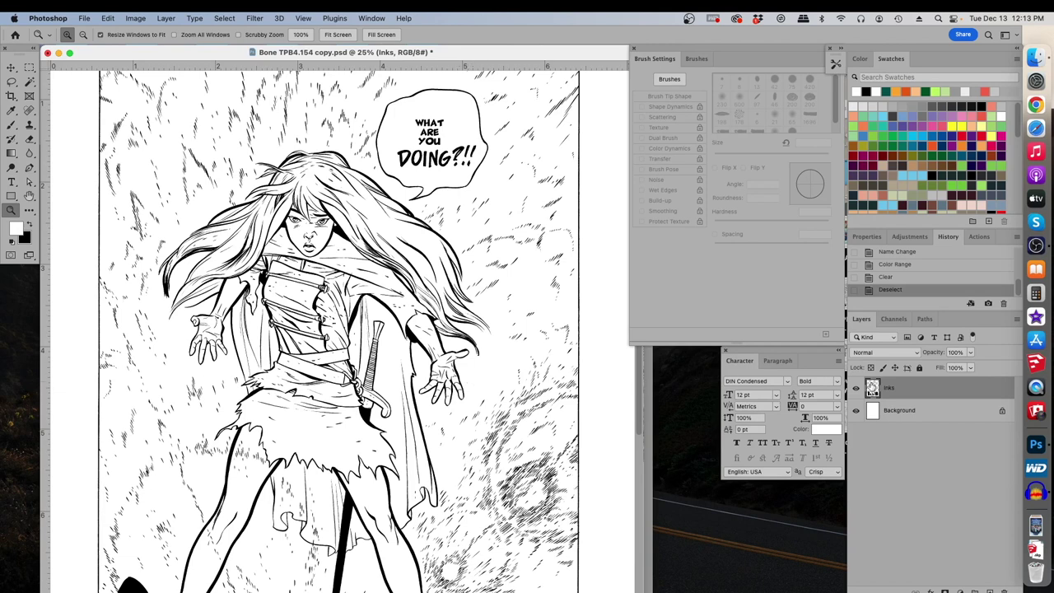
{"action": "left_click", "coordinate": [909, 410]}
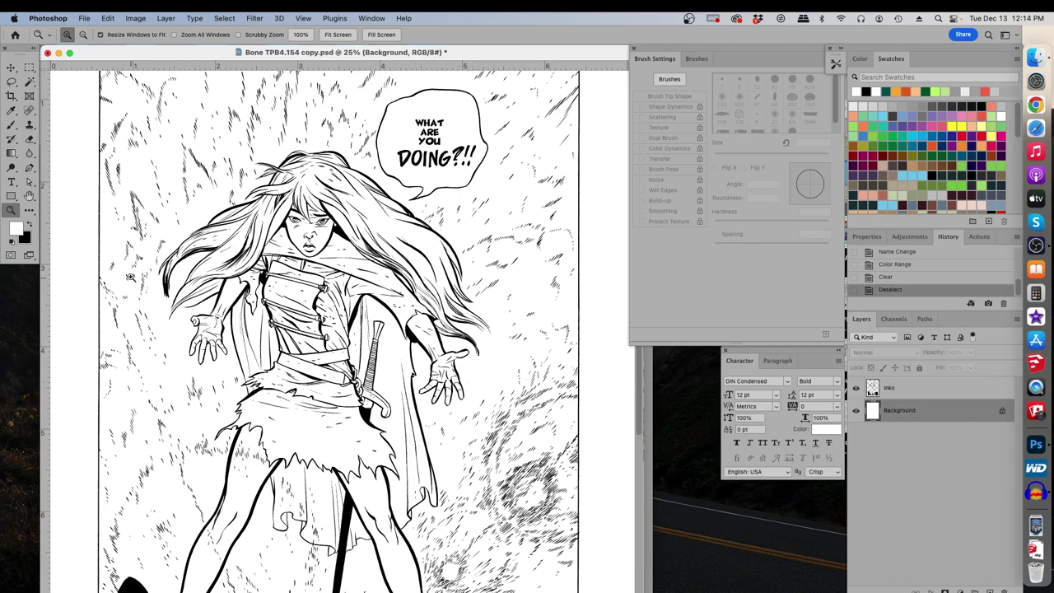
- Fill the Background layer with black, then hide it beneath the Inks layer
{"action": "left_click", "coordinate": [29, 223]}
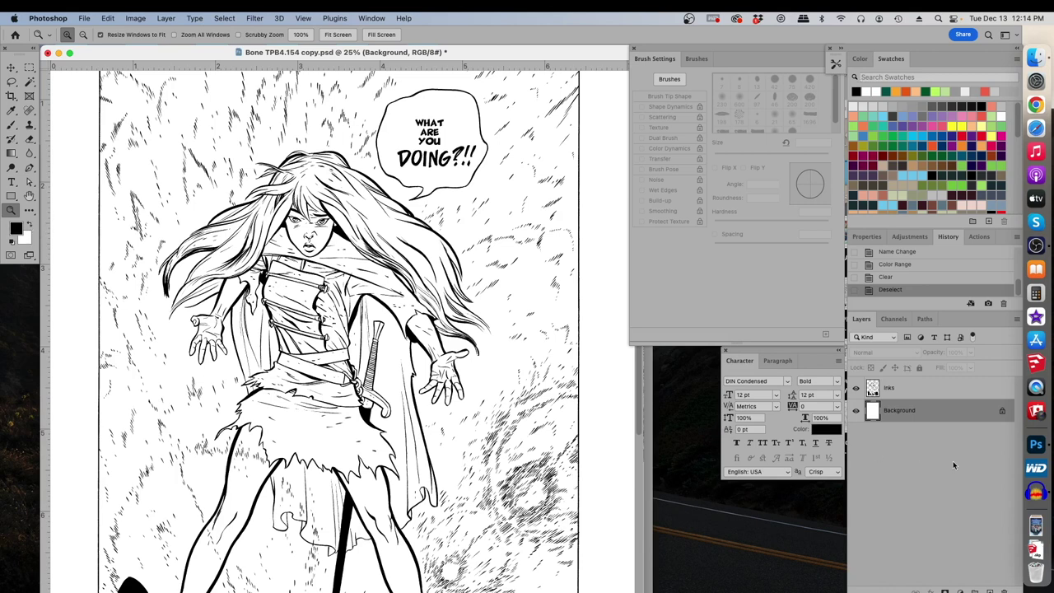
{"action": "key", "text": "alt+BackSpace"}
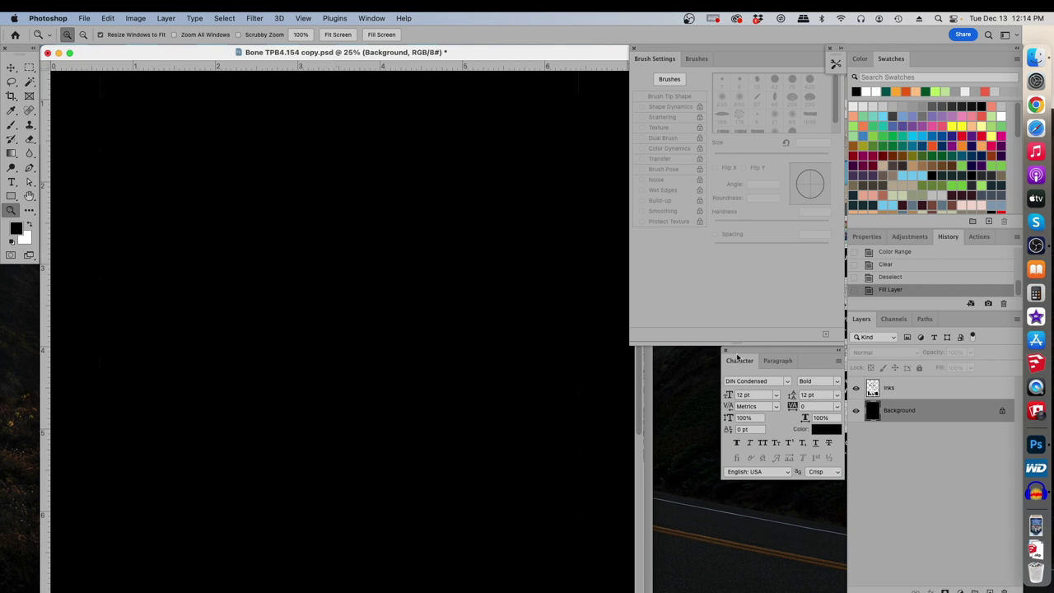
{"action": "left_click", "coordinate": [900, 393]}
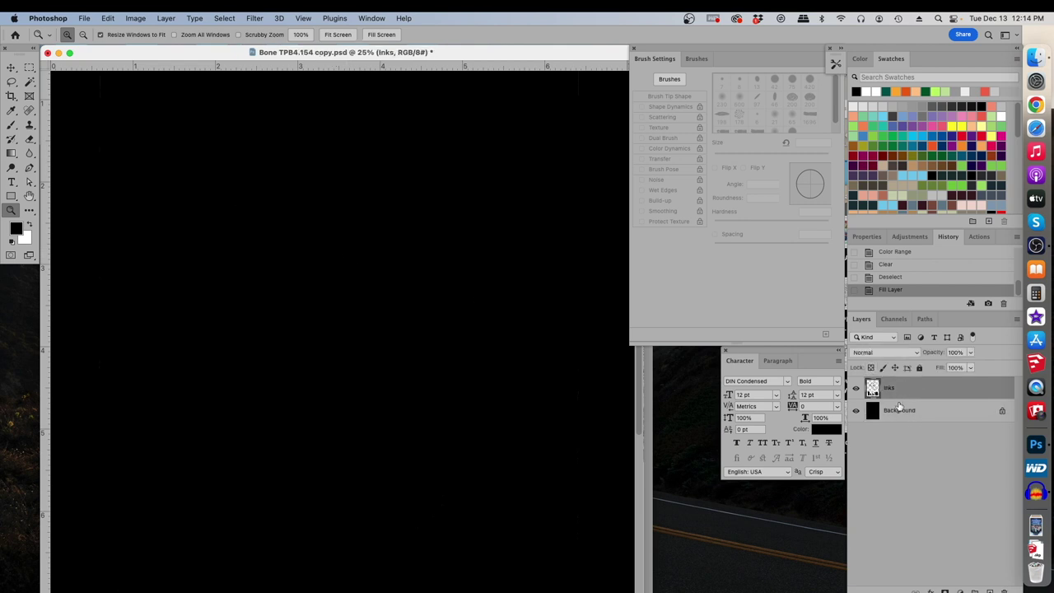
{"action": "left_click", "coordinate": [855, 410]}
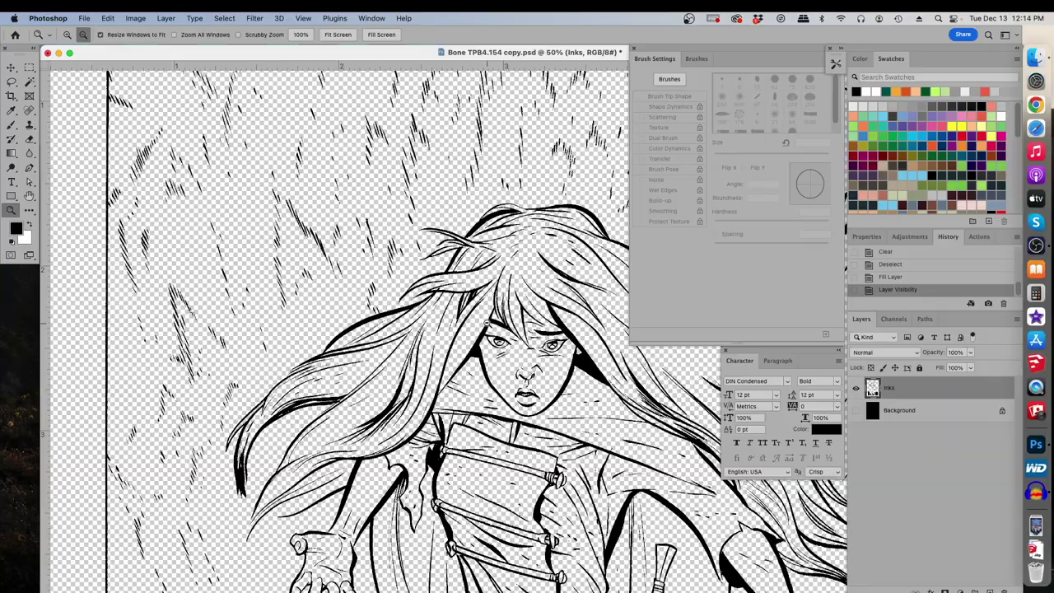
- Zoom out and pan to inspect the Inks line art over transparency
{"action": "left_click", "coordinate": [514, 336], "text": "alt"}
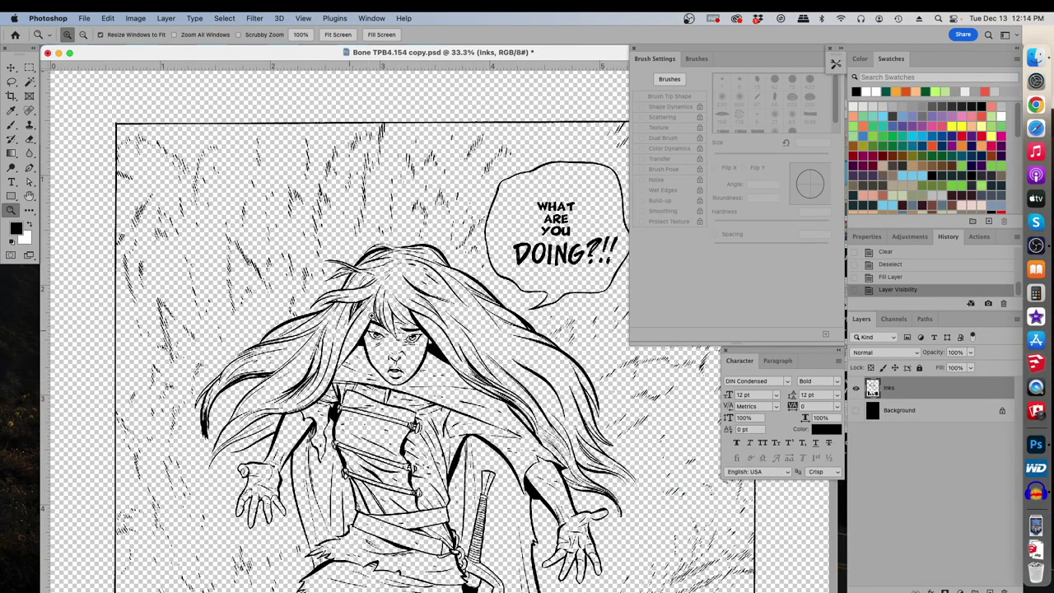
{"action": "left_click_drag", "start_coordinate": [528, 438], "coordinate": [523, 237]}
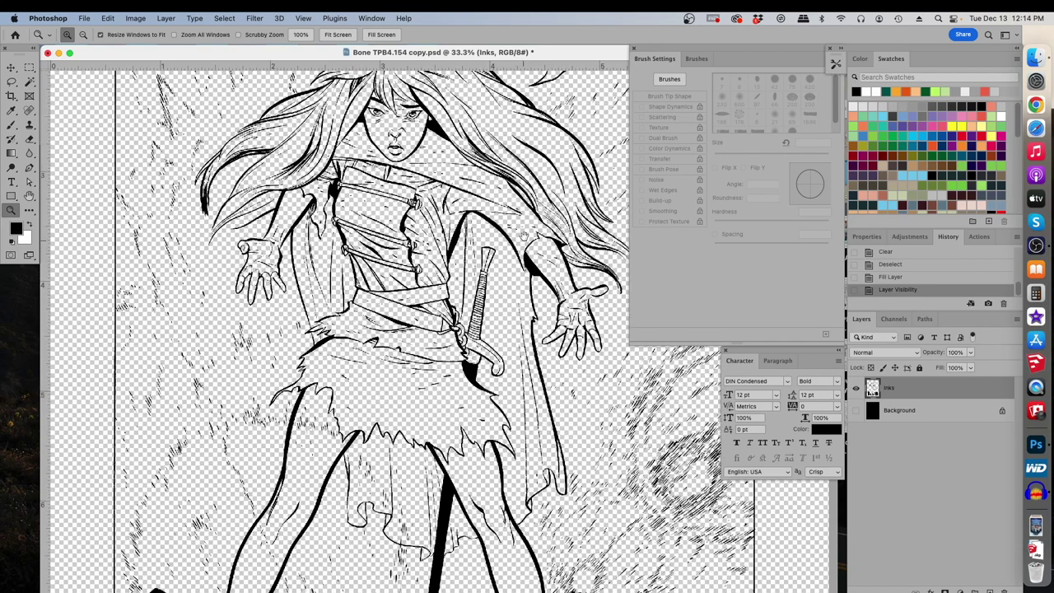
{"action": "scroll", "coordinate": [522, 226], "scroll_direction": "up", "scroll_amount": 5}
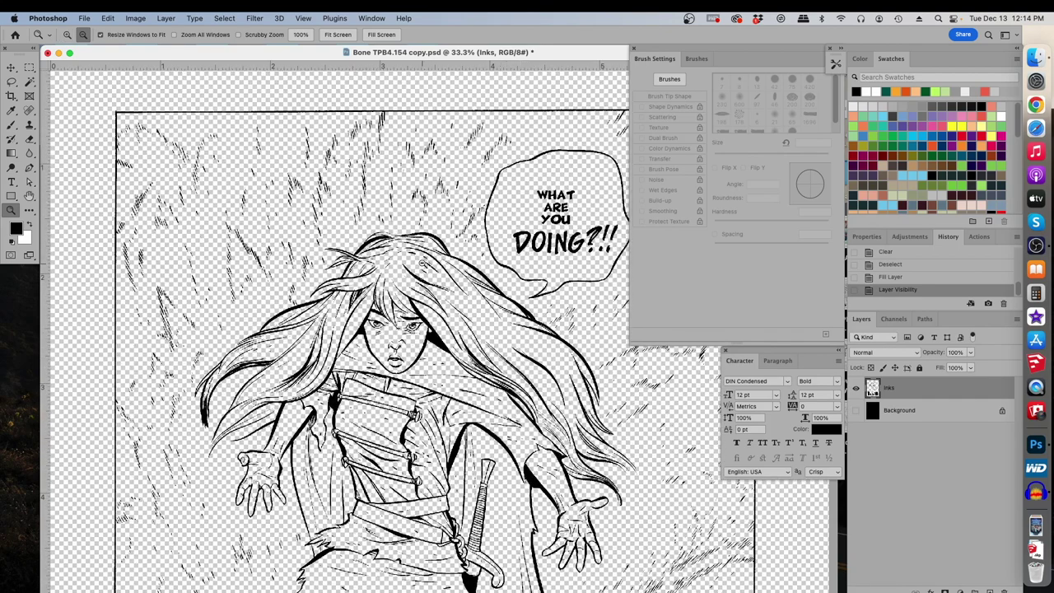
{"action": "left_click", "coordinate": [422, 263], "text": "alt"}
{"action": "scroll", "coordinate": [484, 330], "scroll_direction": "down", "scroll_amount": 3}
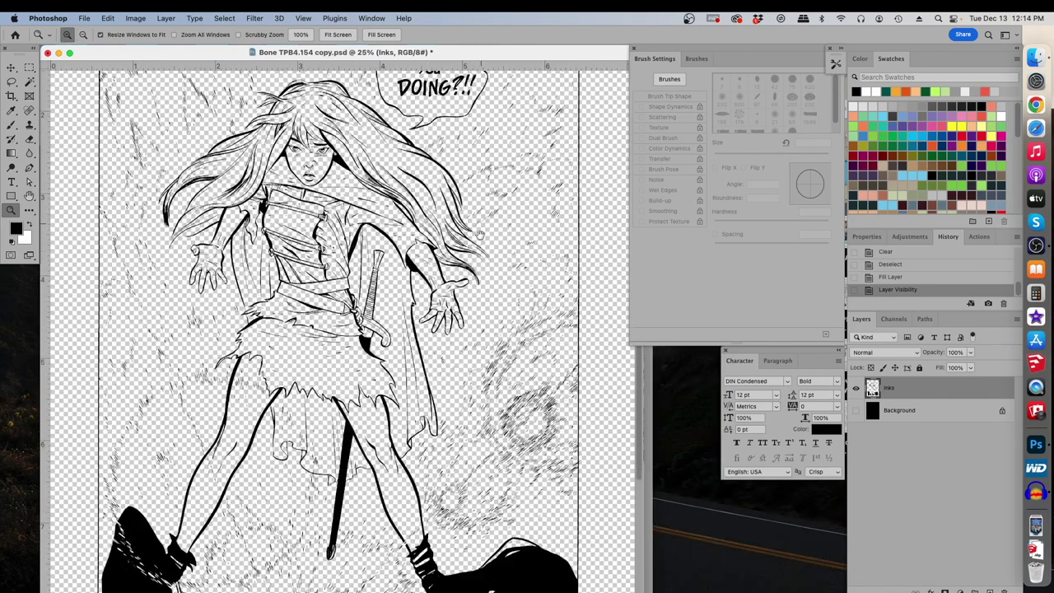
{"action": "scroll", "coordinate": [479, 235], "scroll_direction": "up", "scroll_amount": 2}
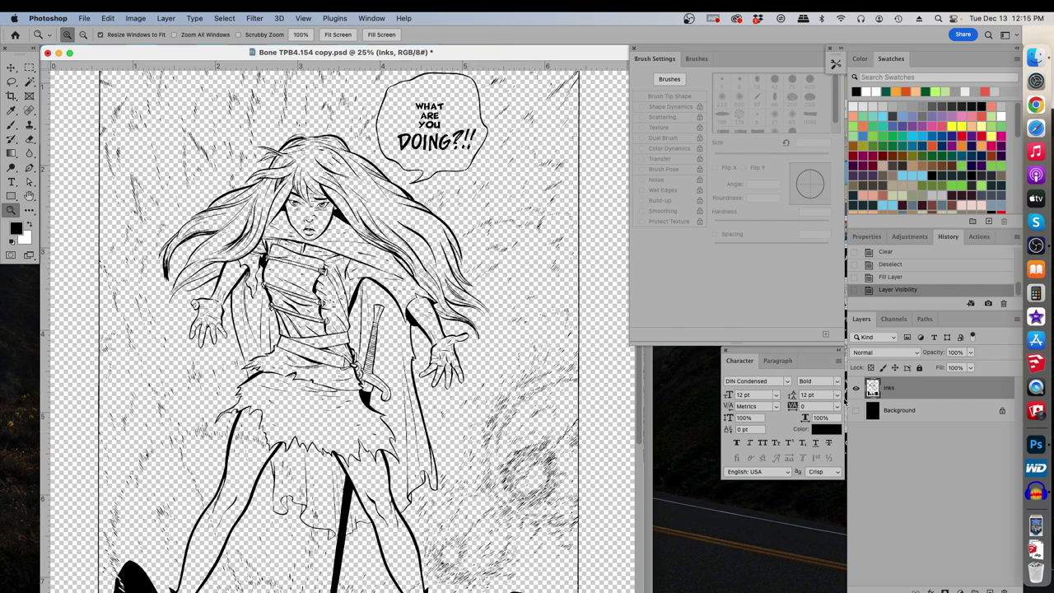
{"action": "left_click", "coordinate": [906, 416]}
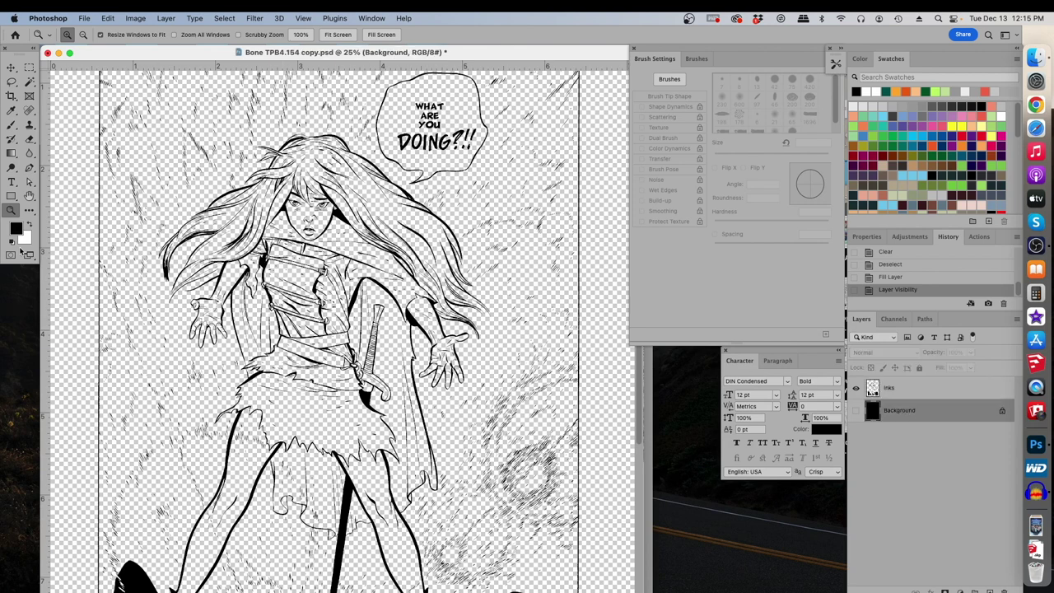
- Refill the Background layer with white, make it visible again, and view the page's top edge
{"action": "left_click", "coordinate": [31, 225]}
{"action": "key", "text": "alt+BackSpace"}
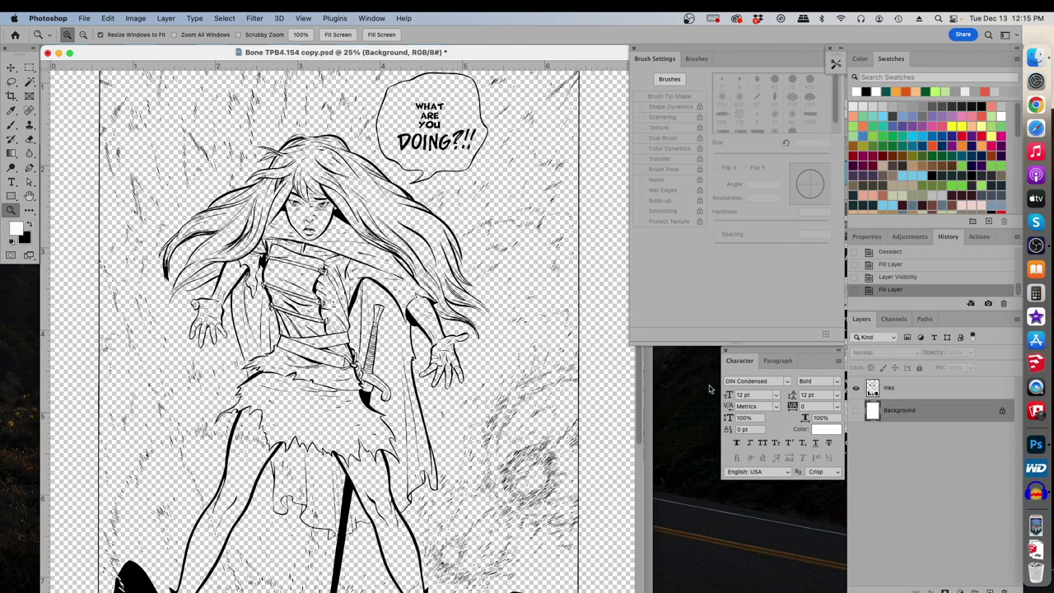
{"action": "left_click", "coordinate": [856, 410]}
{"action": "left_click_drag", "start_coordinate": [454, 261], "coordinate": [474, 349]}
{"action": "scroll", "coordinate": [477, 320], "scroll_direction": "down", "scroll_amount": 5}
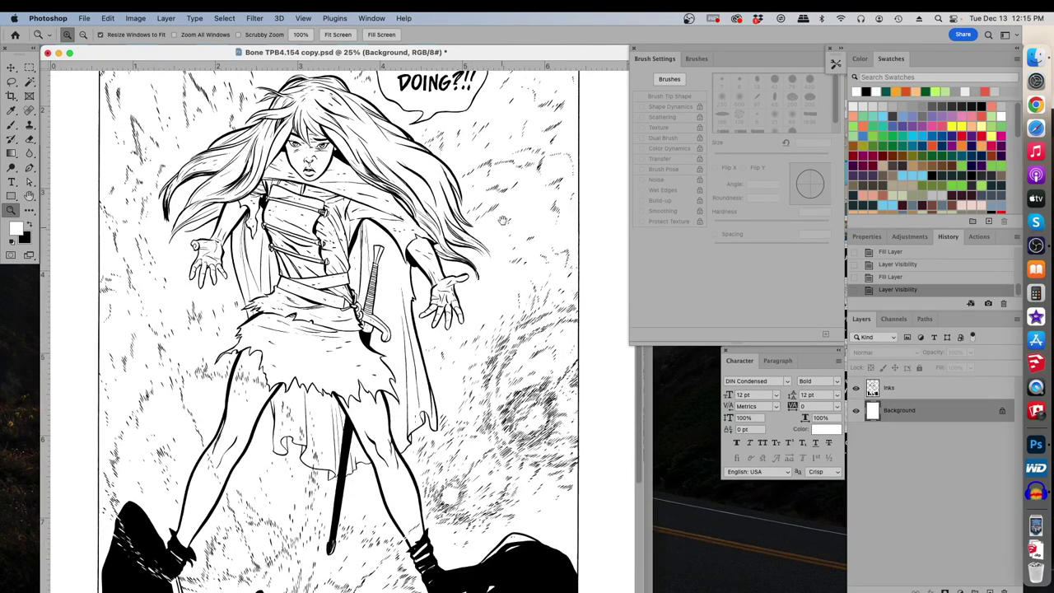
{"action": "scroll", "coordinate": [502, 220], "scroll_direction": "up", "scroll_amount": 3}
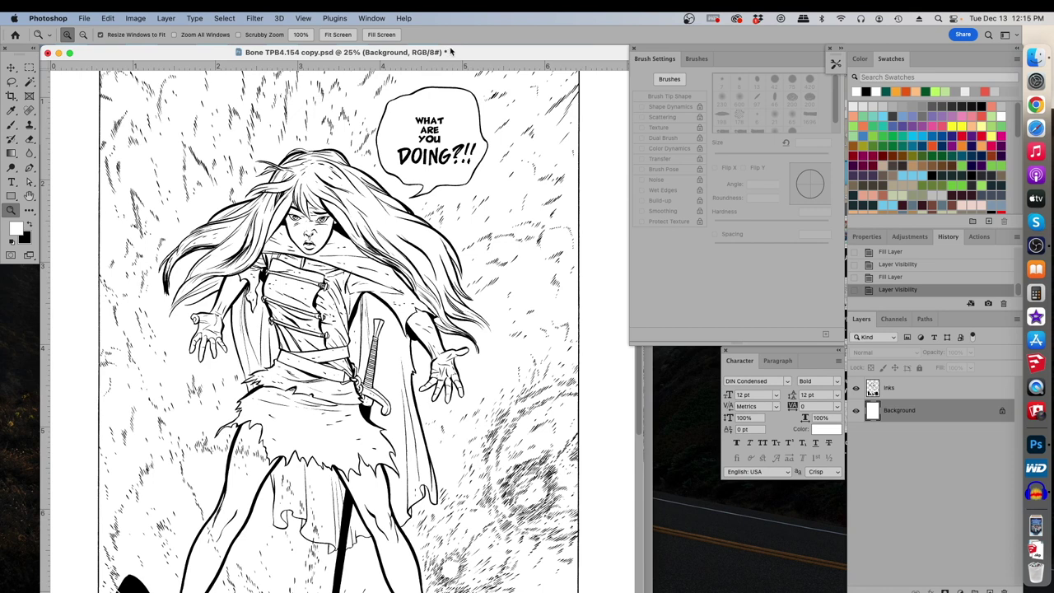
{"action": "left_click", "coordinate": [145, 20]}
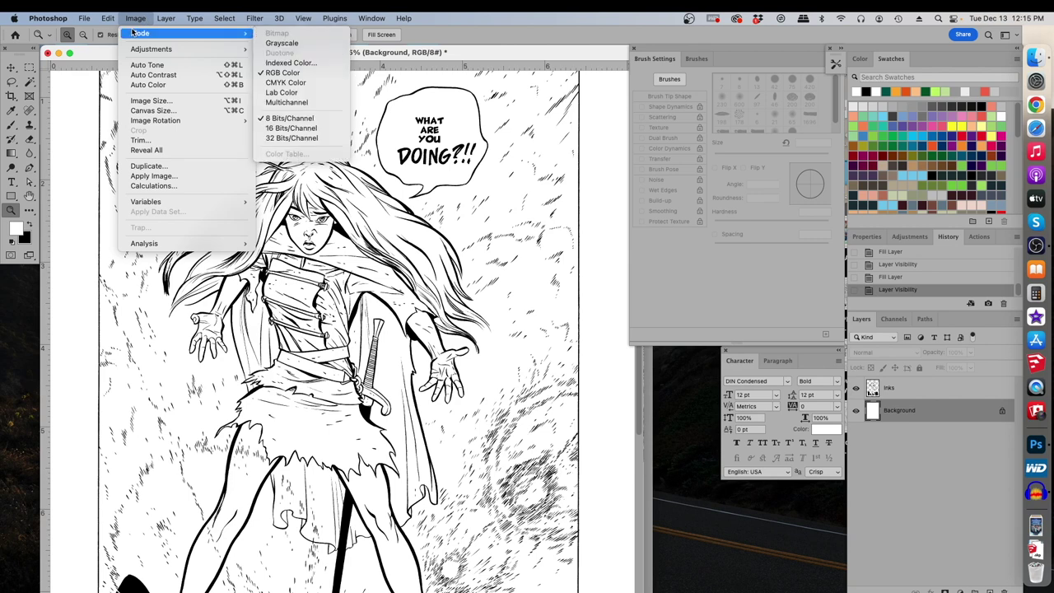
{"action": "mouse_move", "coordinate": [135, 33]}
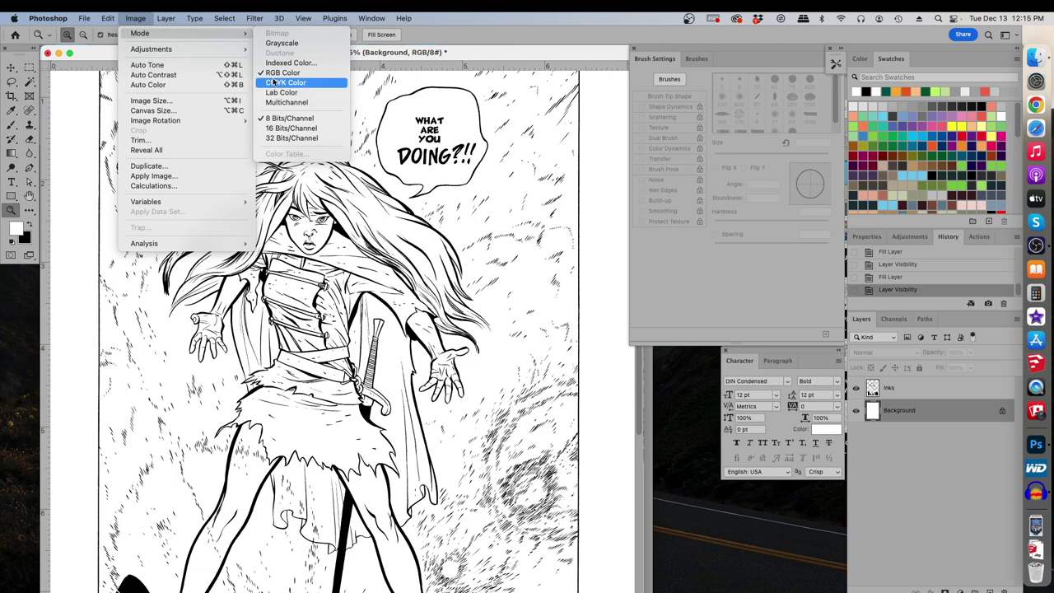
{"action": "left_click", "coordinate": [370, 54]}
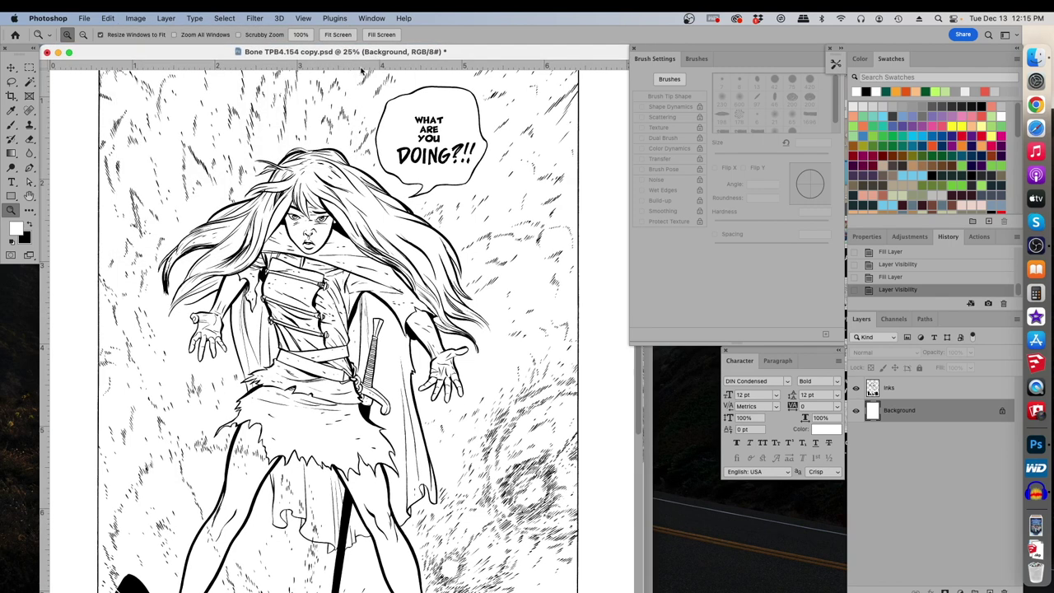
- Check the Light layer of the coloured Bone TPB4.154.psd cover, then move the inks copy back to the front, shifted left
{"action": "left_click_drag", "start_coordinate": [135, 55], "coordinate": [178, 61]}
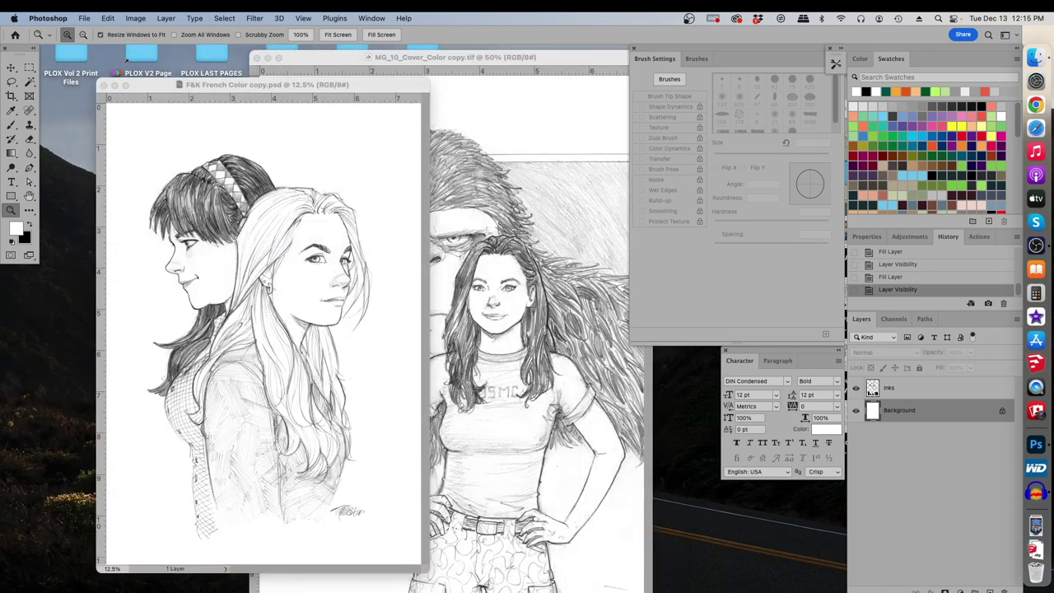
{"action": "left_click", "coordinate": [126, 60]}
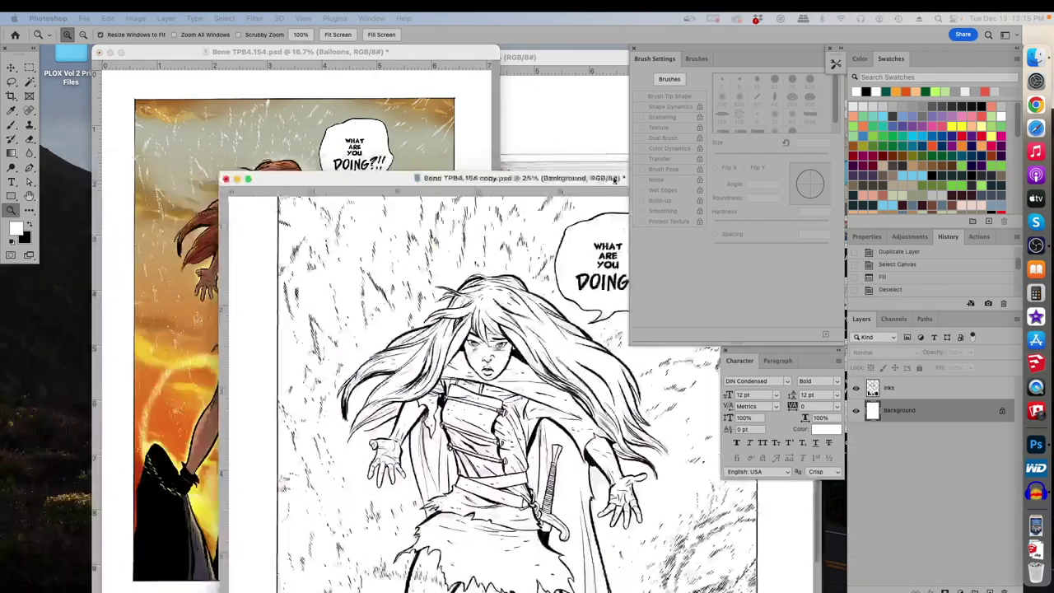
{"action": "left_click", "coordinate": [347, 136]}
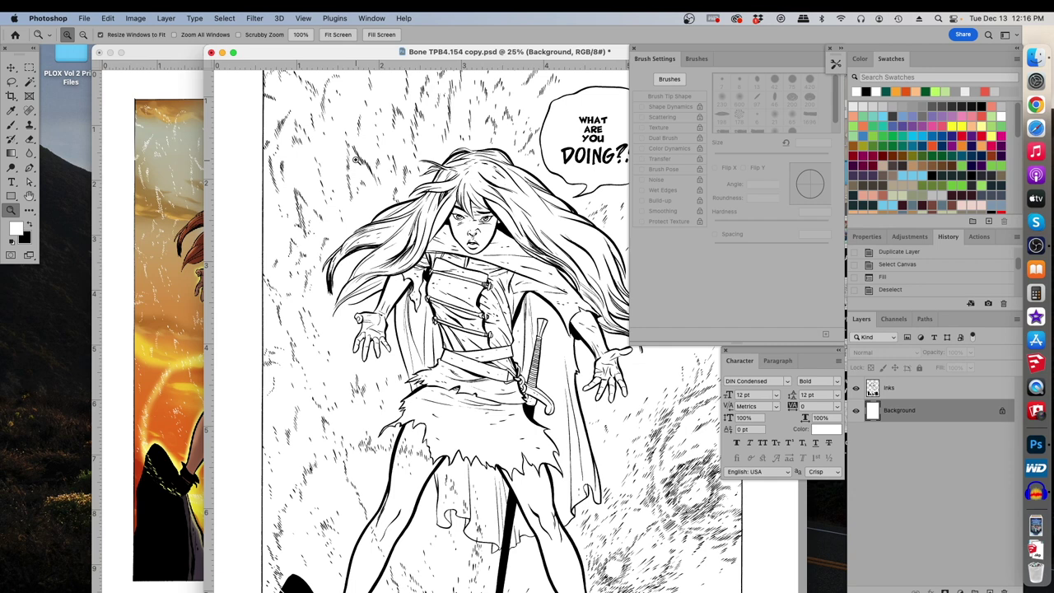
{"action": "scroll", "coordinate": [354, 159], "scroll_direction": "down", "scroll_amount": 2}
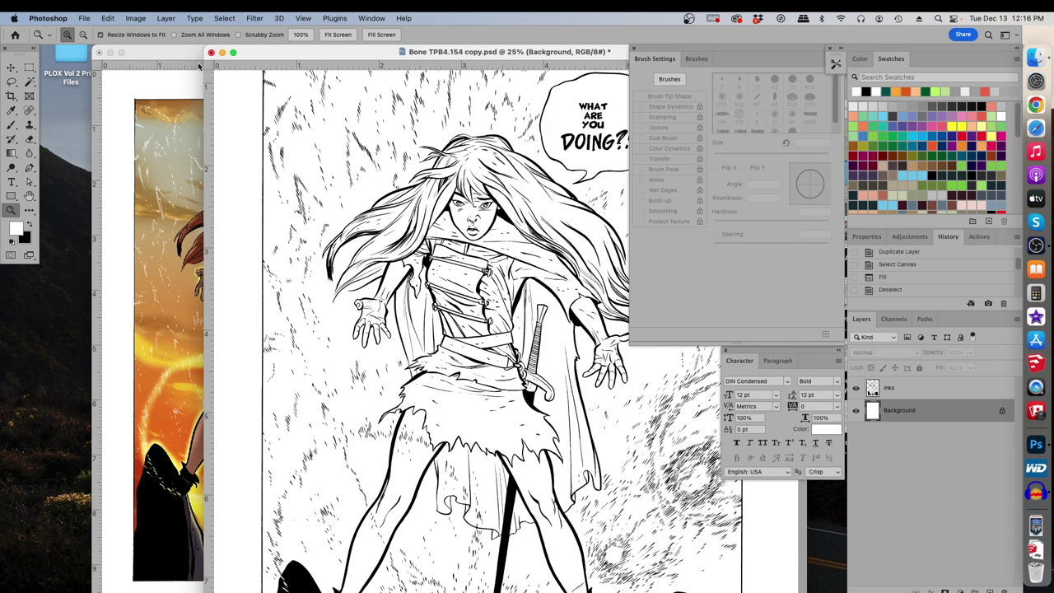
{"action": "left_click", "coordinate": [195, 64]}
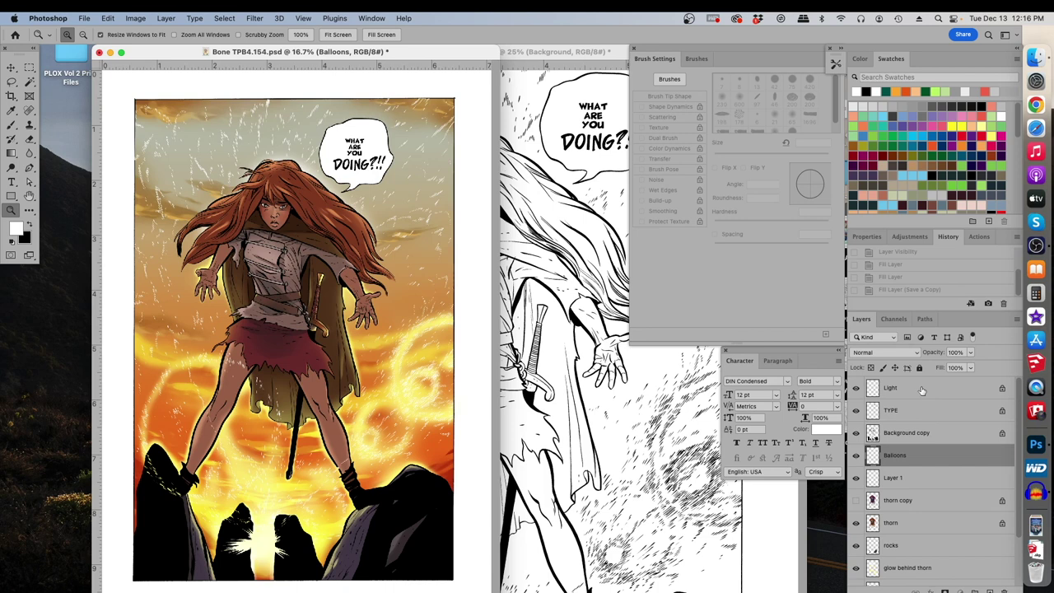
{"action": "left_click", "coordinate": [921, 390]}
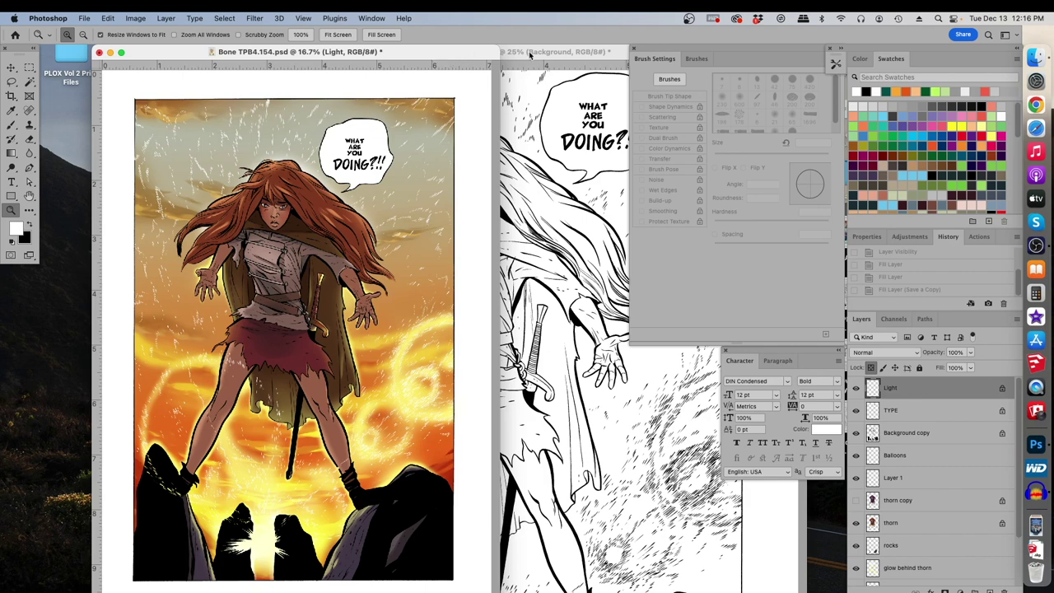
{"action": "left_click_drag", "start_coordinate": [530, 54], "coordinate": [398, 55]}
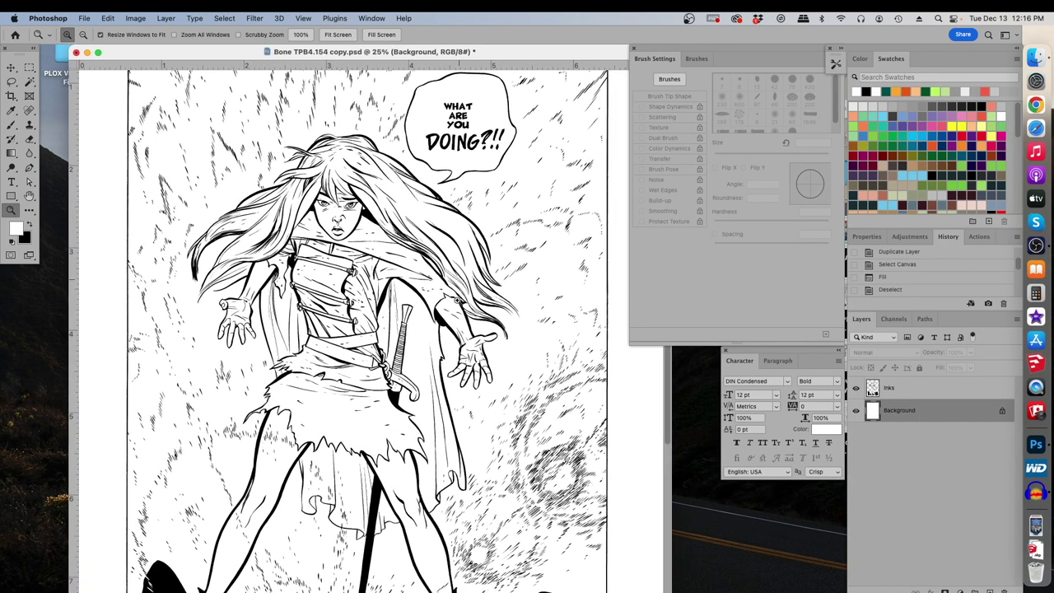
- Lock transparent pixels on the Inks layer and fill its line art with grey
{"action": "left_click", "coordinate": [889, 387]}
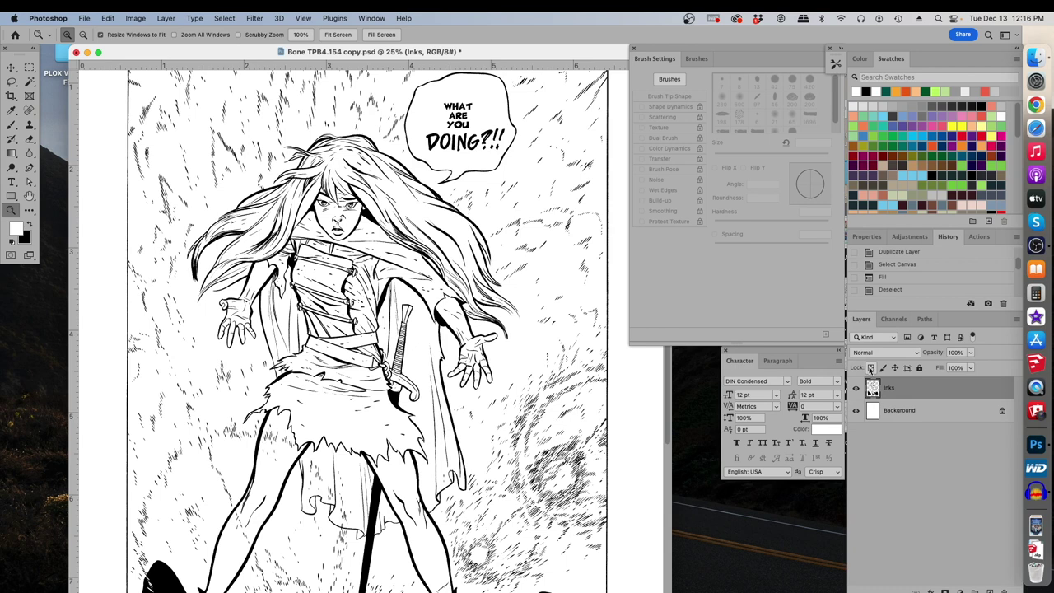
{"action": "left_click", "coordinate": [870, 368]}
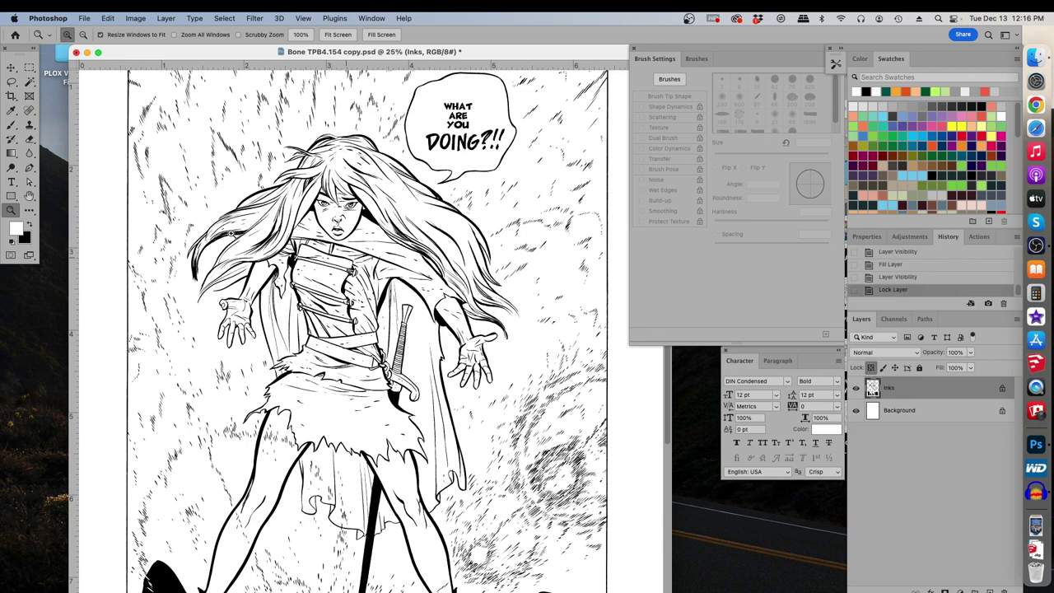
{"action": "left_click", "coordinate": [926, 105]}
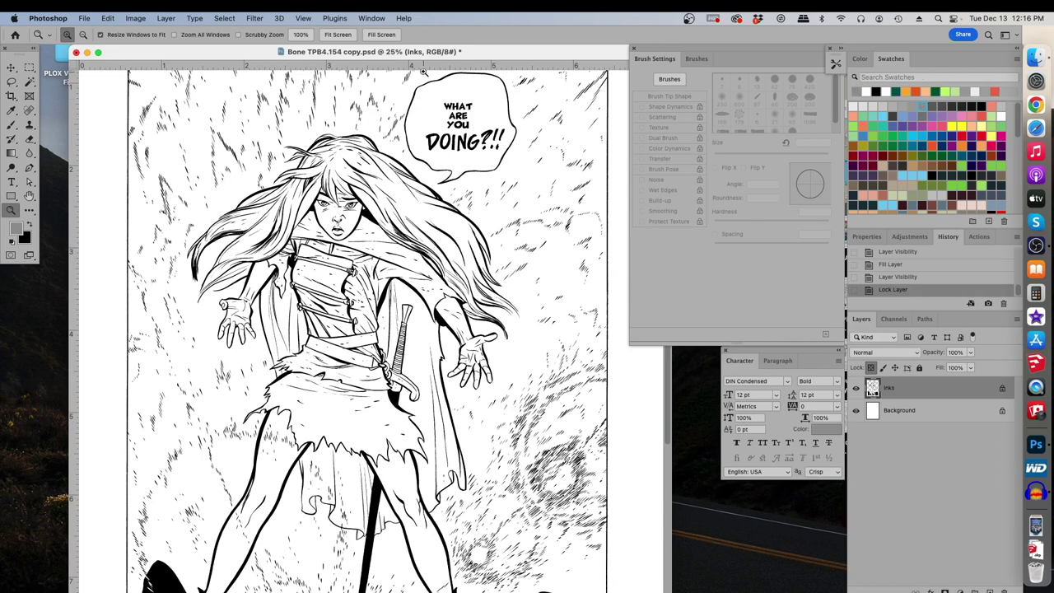
{"action": "left_click", "coordinate": [11, 67]}
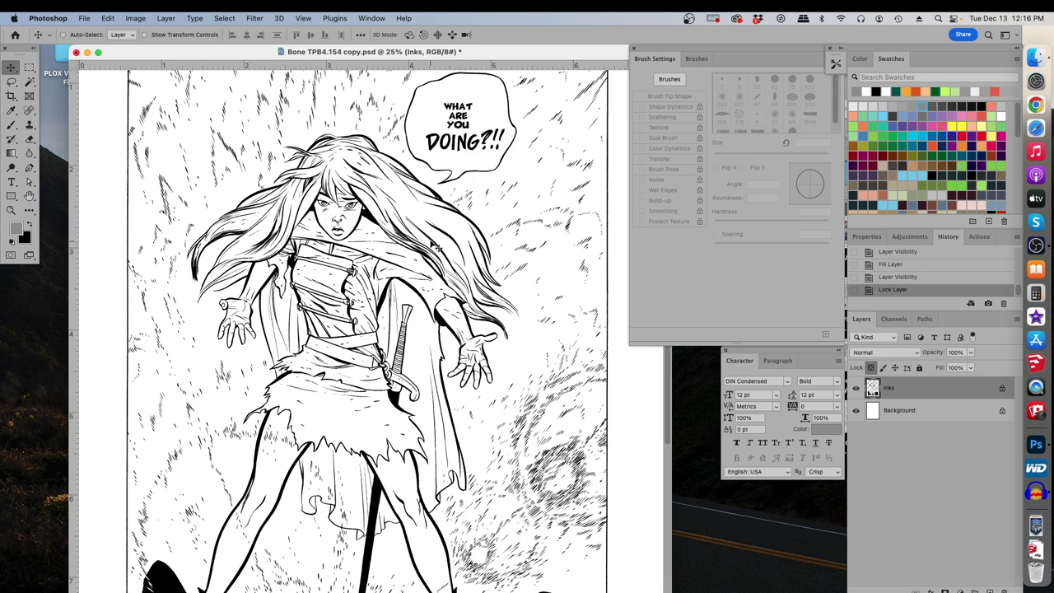
{"action": "key", "text": "alt+BackSpace"}
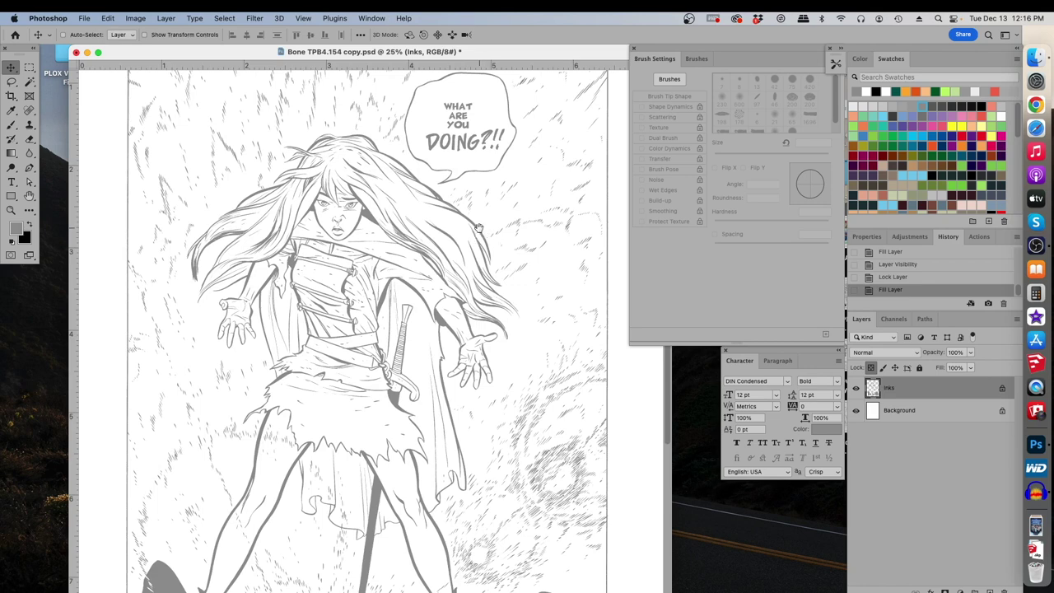
{"action": "scroll", "coordinate": [482, 241], "scroll_direction": "up", "scroll_amount": 3}
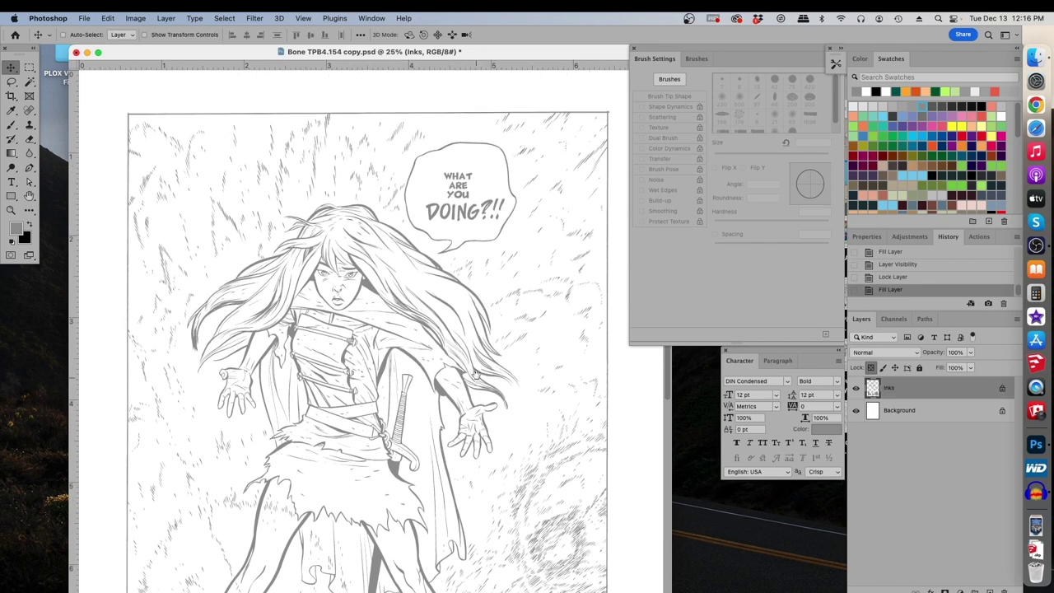
{"action": "left_click", "coordinate": [963, 134]}
{"action": "key", "text": "alt+BackSpace"}
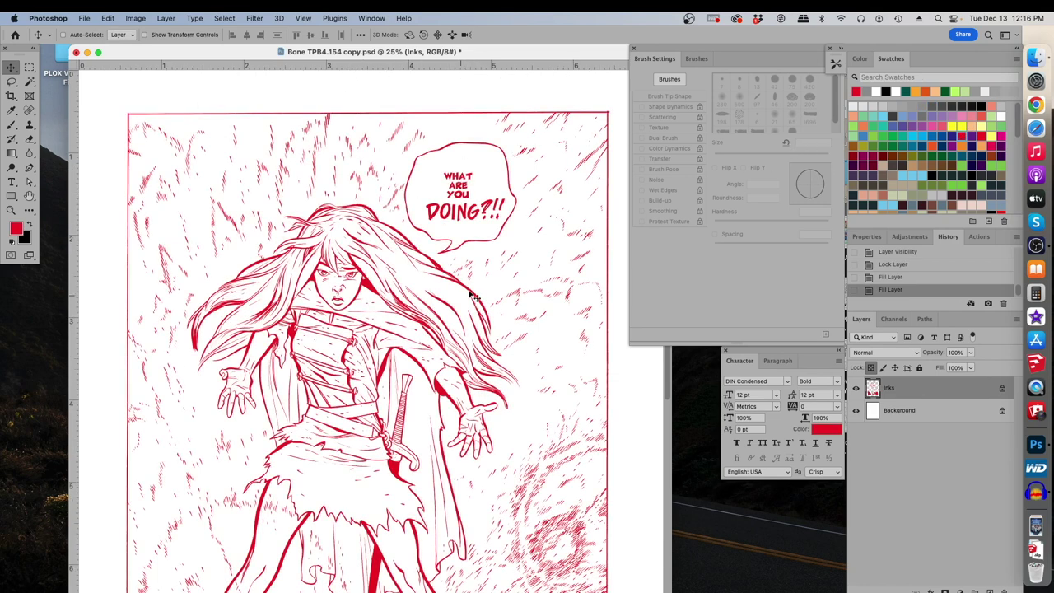
{"action": "left_click", "coordinate": [887, 145]}
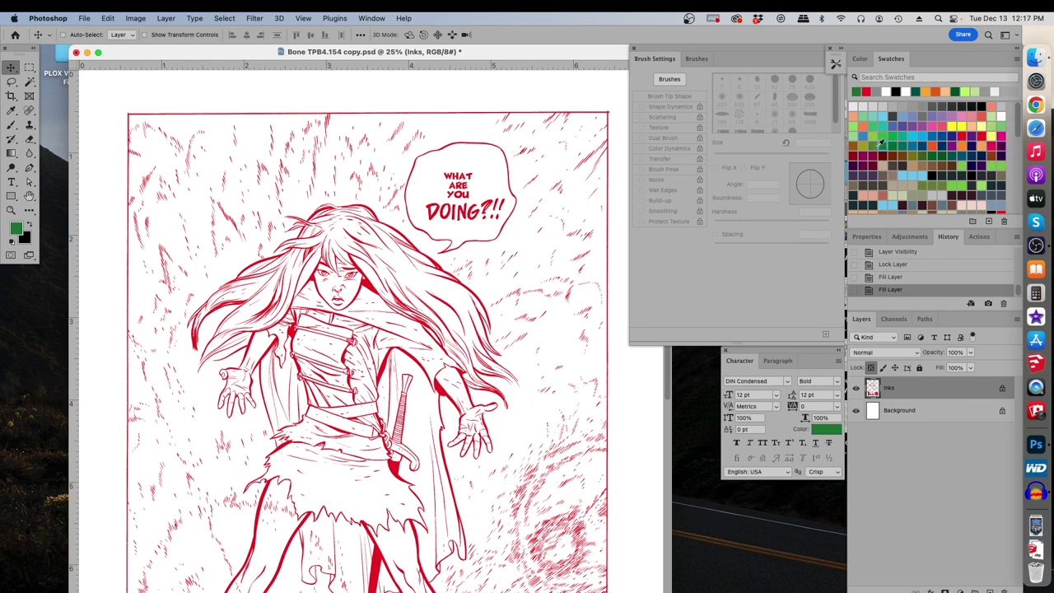
{"action": "key", "text": "alt+BackSpace"}
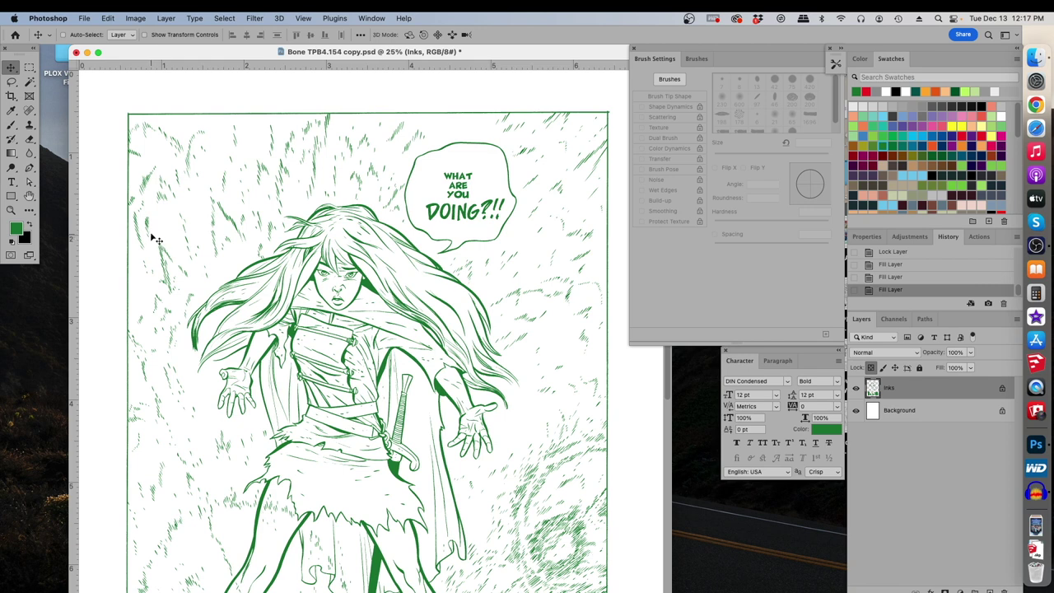
{"action": "left_click", "coordinate": [11, 241]}
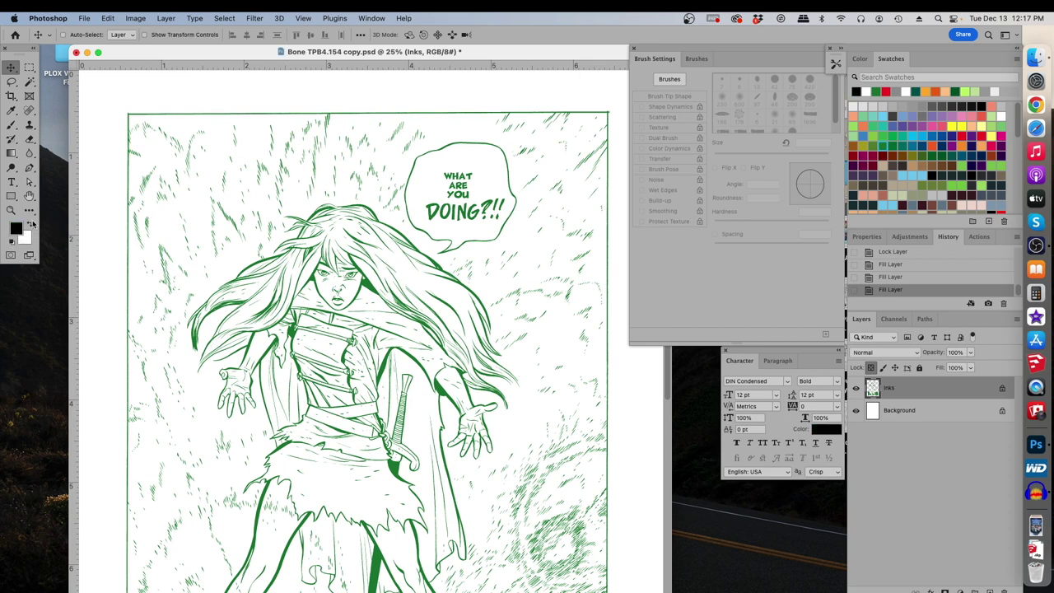
{"action": "key", "text": "alt+BackSpace"}
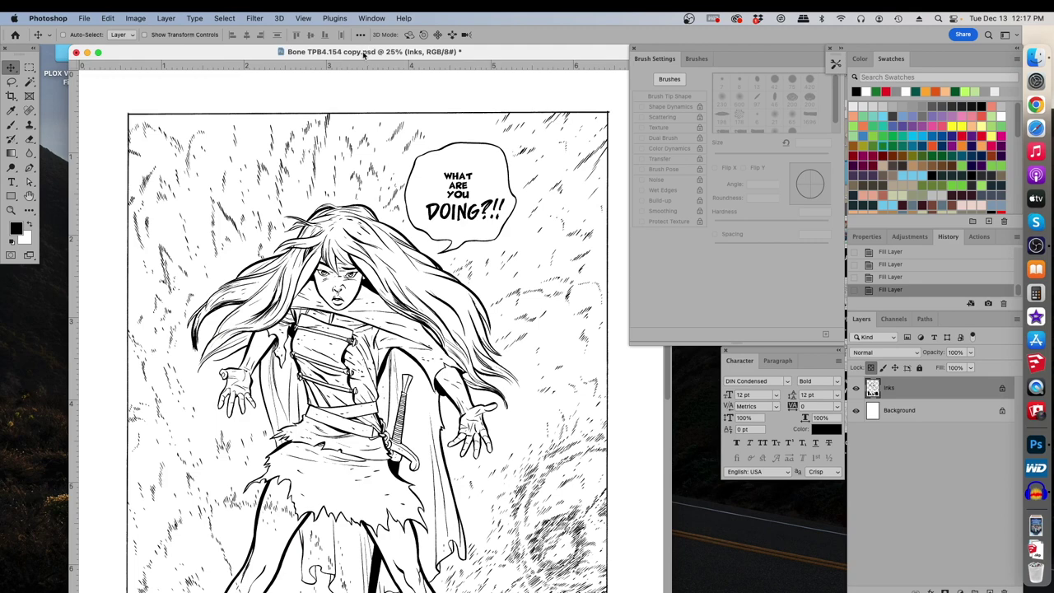
- Move the inks window aside and zoom into the character on the coloured cover
{"action": "left_click_drag", "start_coordinate": [360, 51], "coordinate": [481, 76]}
{"action": "left_click", "coordinate": [237, 56]}
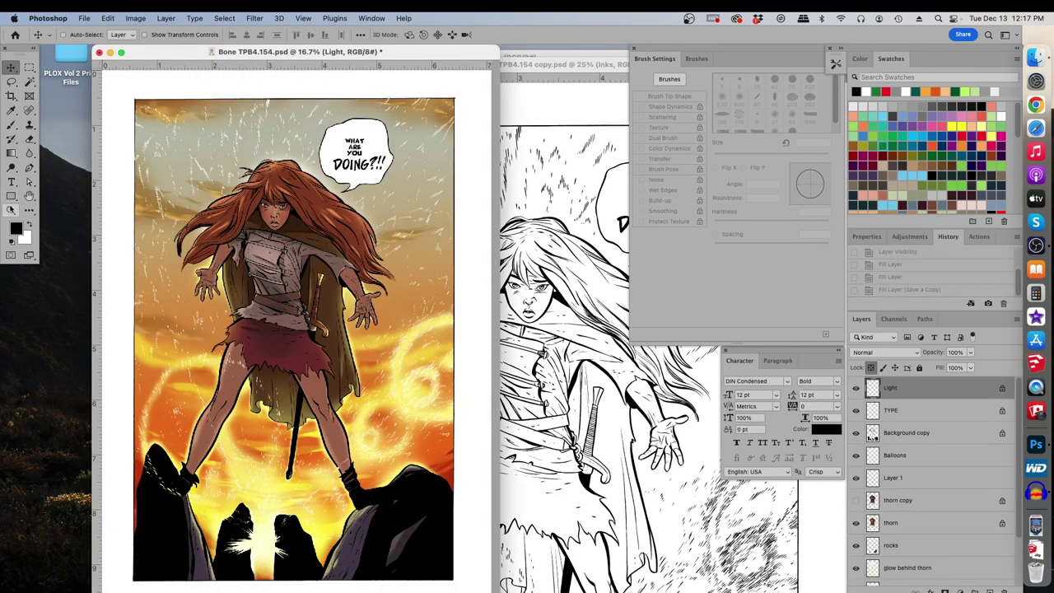
{"action": "left_click", "coordinate": [11, 210]}
{"action": "left_click", "coordinate": [259, 189]}
{"action": "left_click", "coordinate": [285, 181]}
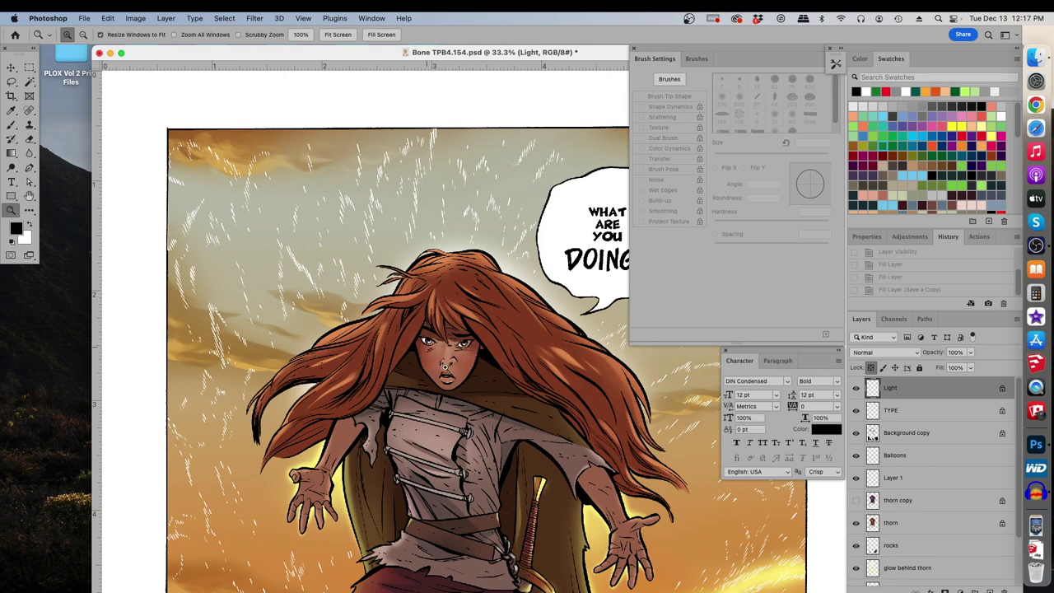
{"action": "scroll", "coordinate": [444, 367], "scroll_direction": "down", "scroll_amount": 3}
{"action": "scroll", "coordinate": [437, 313], "scroll_direction": "up", "scroll_amount": 3}
{"action": "scroll", "coordinate": [429, 307], "scroll_direction": "up", "scroll_amount": 1}
- Hide the Light layer's rain streaks and view the cover at 25% down to the legs
{"action": "left_click", "coordinate": [888, 431]}
{"action": "left_click", "coordinate": [857, 389]}
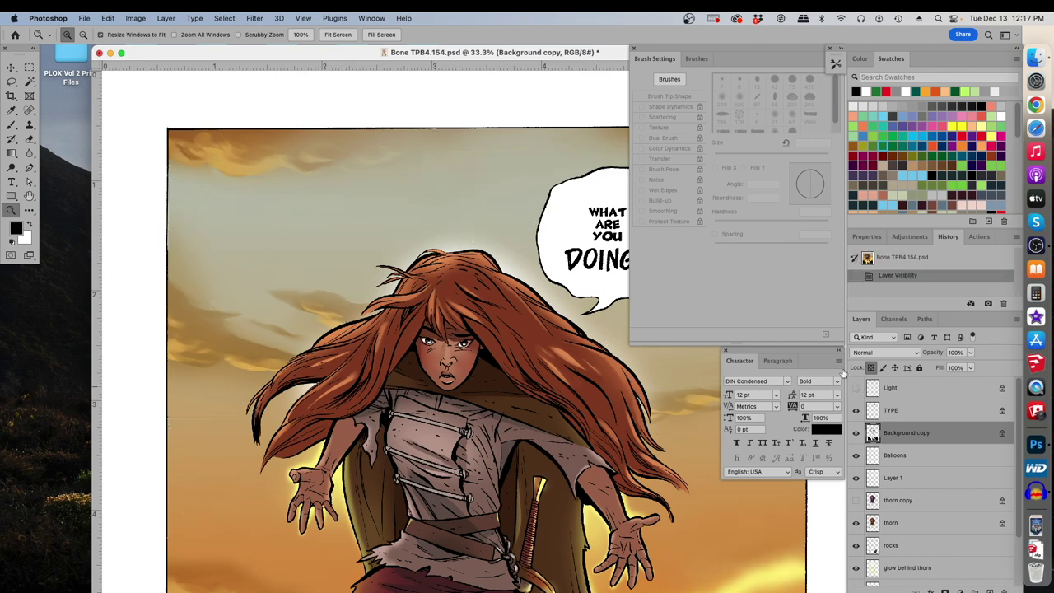
{"action": "left_click_drag", "start_coordinate": [541, 52], "coordinate": [457, 52]}
{"action": "left_click_drag", "start_coordinate": [512, 316], "coordinate": [512, 228]}
{"action": "scroll", "coordinate": [563, 190], "scroll_direction": "down", "scroll_amount": 5}
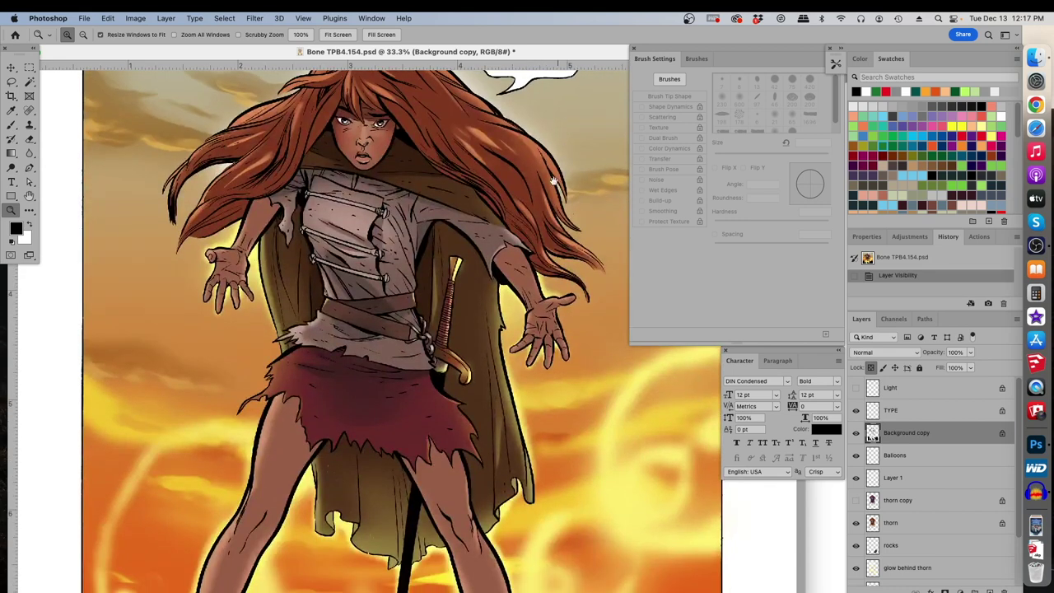
{"action": "scroll", "coordinate": [550, 183], "scroll_direction": "down", "scroll_amount": 3}
{"action": "left_click", "coordinate": [550, 256], "text": "alt"}
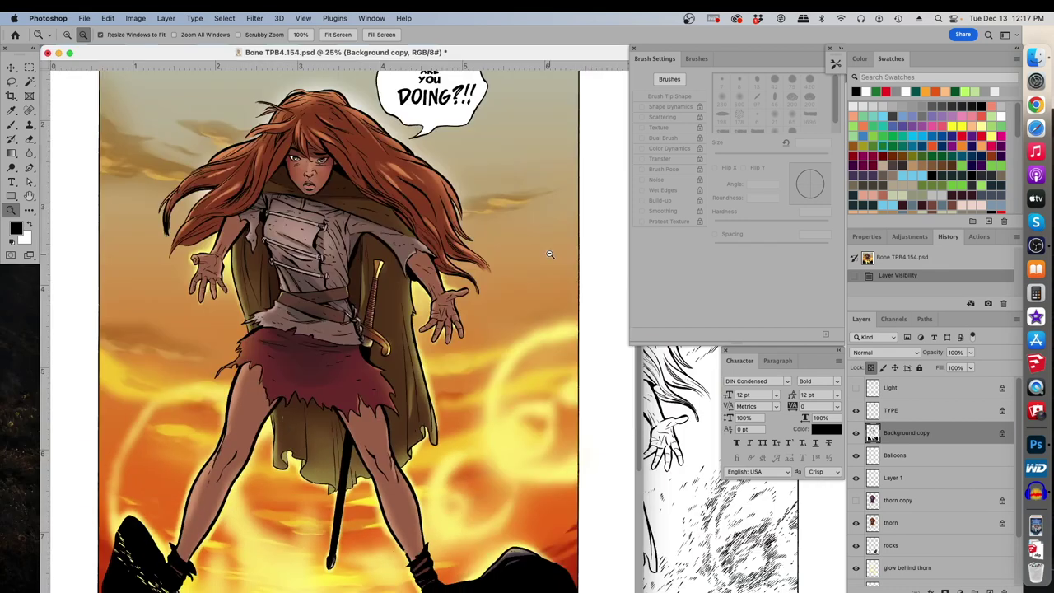
{"action": "scroll", "coordinate": [502, 245], "scroll_direction": "down", "scroll_amount": 2}
{"action": "scroll", "coordinate": [503, 242], "scroll_direction": "down", "scroll_amount": 4}
{"action": "scroll", "coordinate": [522, 179], "scroll_direction": "up", "scroll_amount": 1}
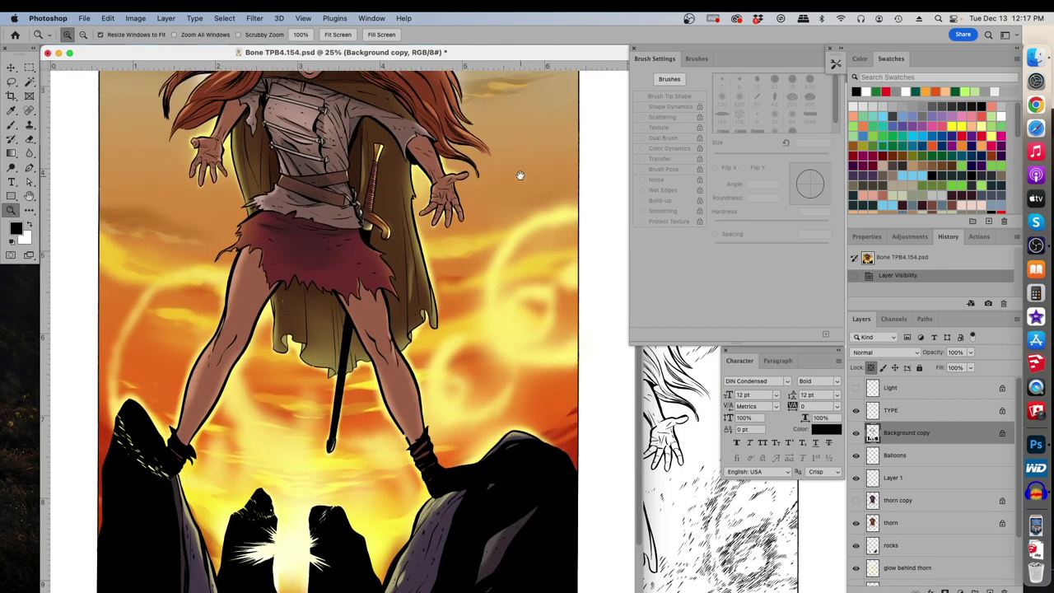
{"action": "scroll", "coordinate": [503, 261], "scroll_direction": "up", "scroll_amount": 3}
{"action": "scroll", "coordinate": [503, 261], "scroll_direction": "up", "scroll_amount": 3}
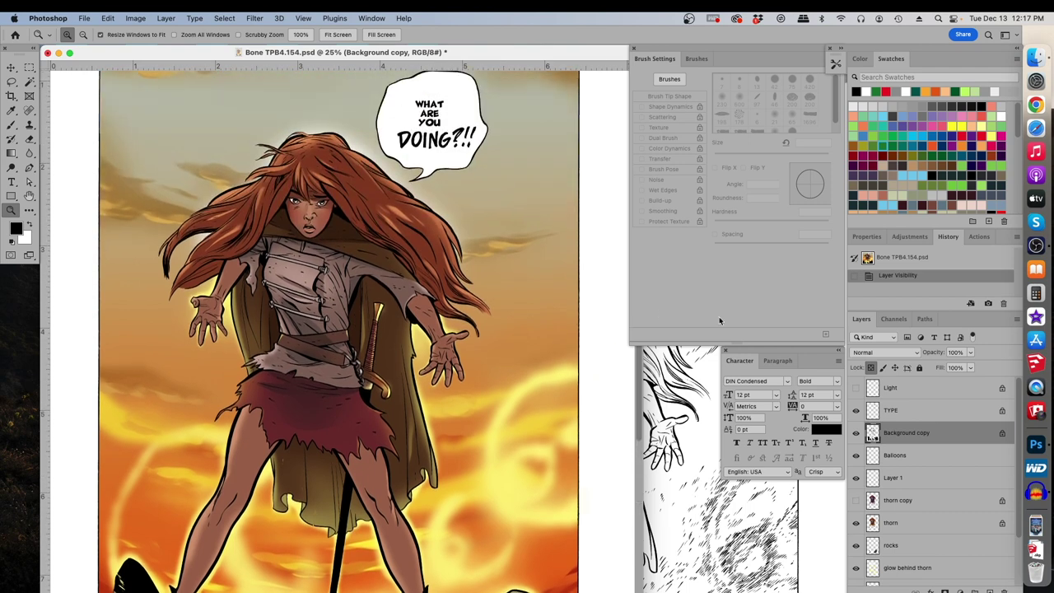
- Show the Light rain overlay again and zoom out to the whole cover at 16.7%
{"action": "left_click", "coordinate": [856, 388]}
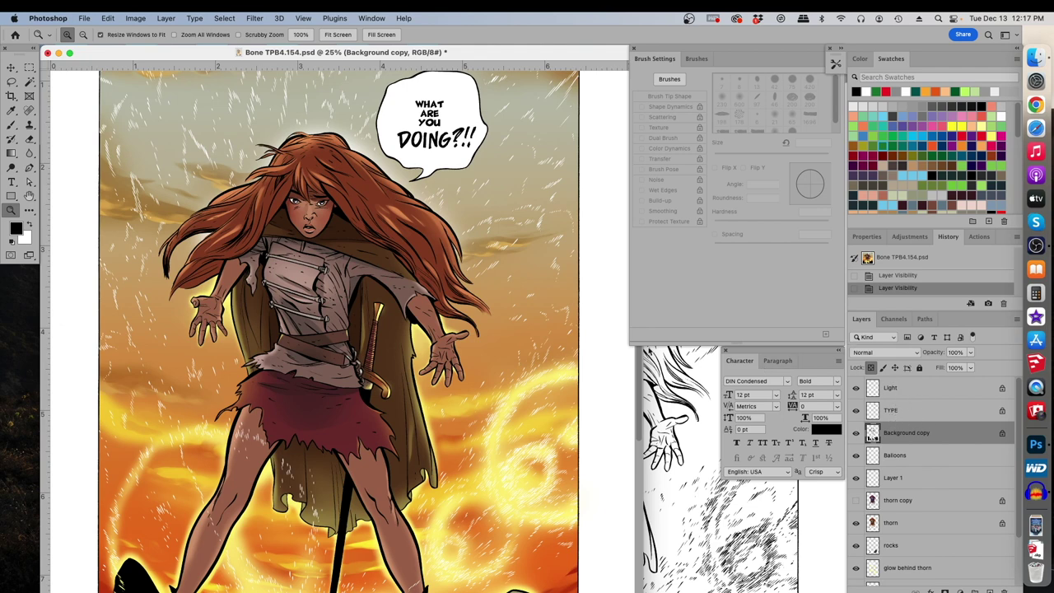
{"action": "scroll", "coordinate": [344, 147], "scroll_direction": "up", "scroll_amount": 3}
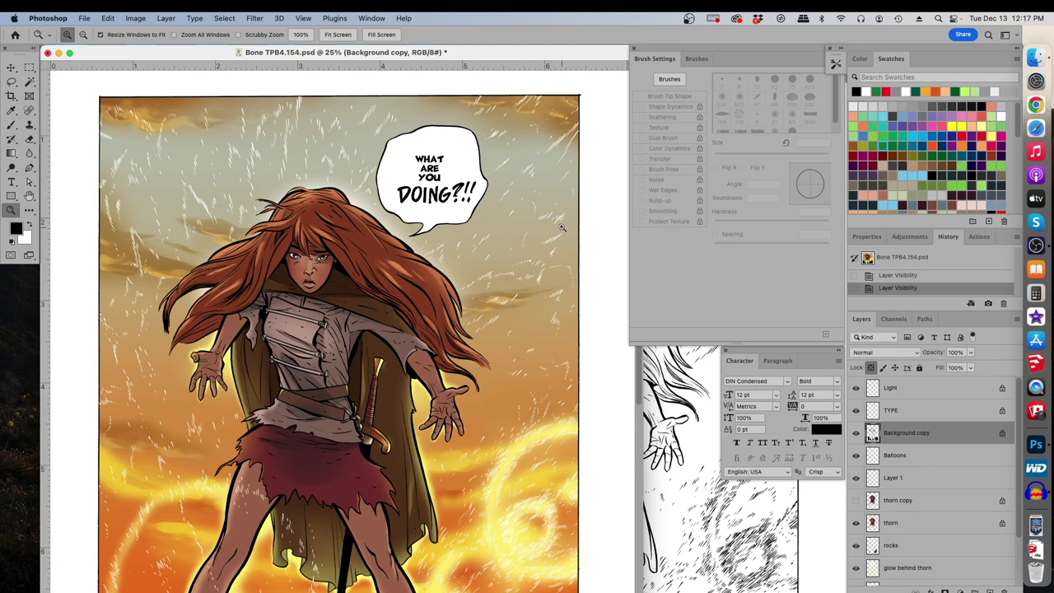
{"action": "scroll", "coordinate": [412, 296], "scroll_direction": "down", "scroll_amount": 5}
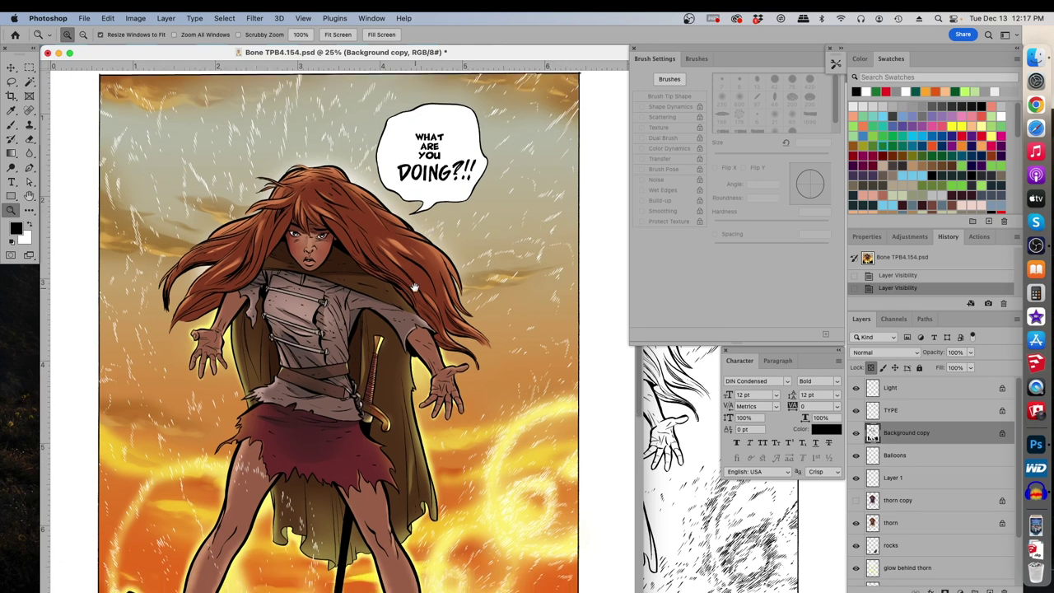
{"action": "scroll", "coordinate": [545, 317], "scroll_direction": "down", "scroll_amount": 2}
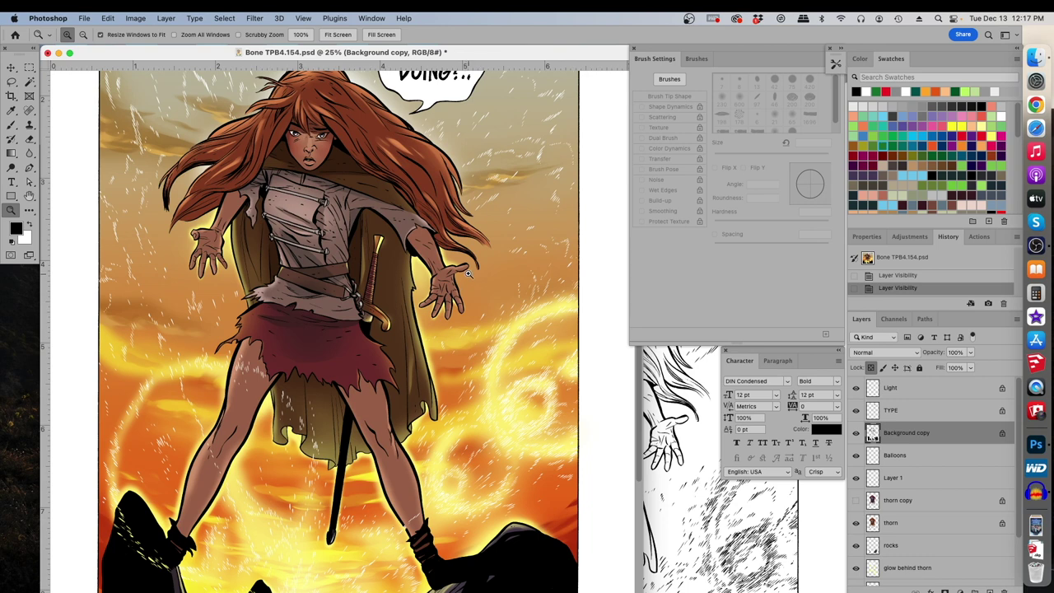
{"action": "scroll", "coordinate": [453, 214], "scroll_direction": "up", "scroll_amount": 5}
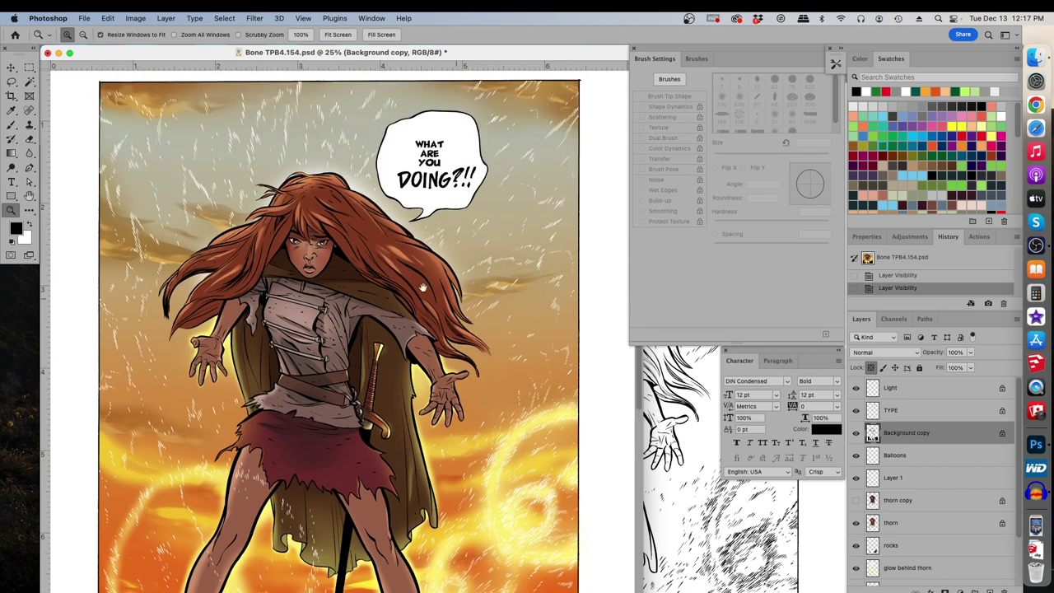
{"action": "left_click", "coordinate": [302, 262], "text": "alt"}
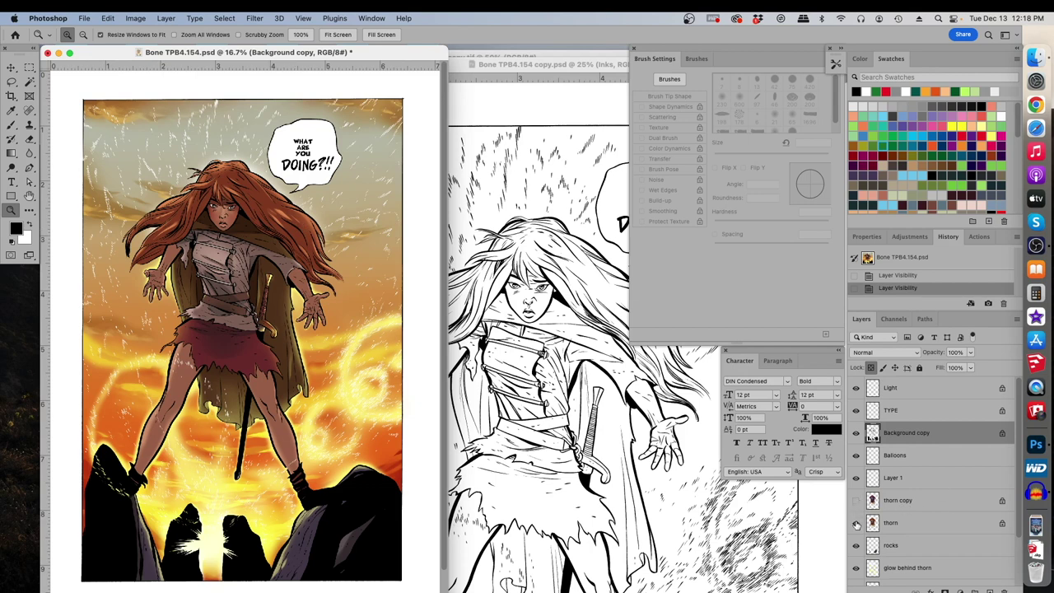
{"action": "scroll", "coordinate": [943, 525], "scroll_direction": "down", "scroll_amount": 3}
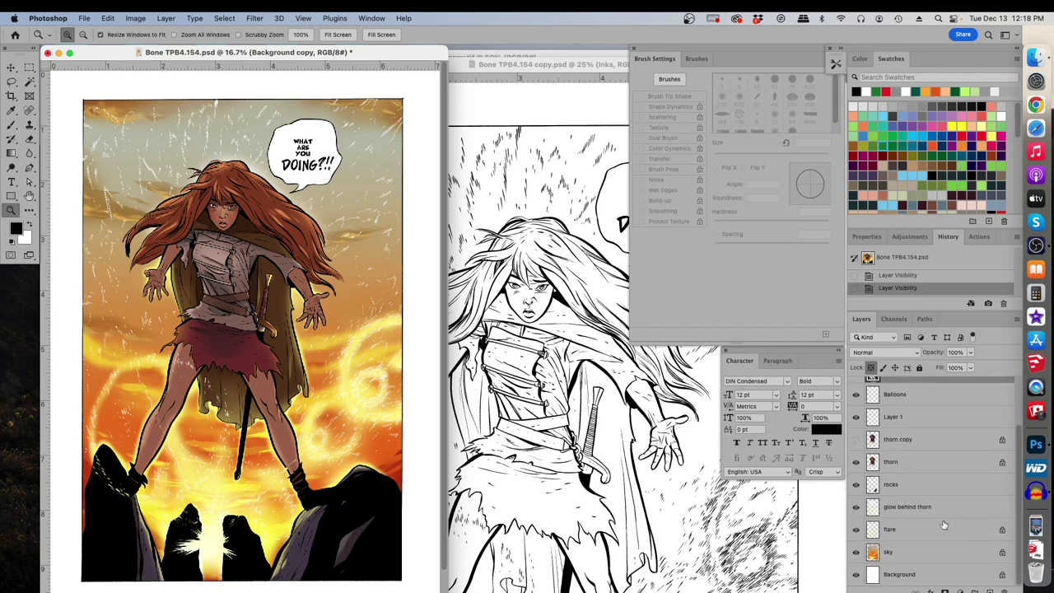
- Toggle the sky and flare layers off and on to compare, leaving flare active
{"action": "left_click", "coordinate": [856, 554]}
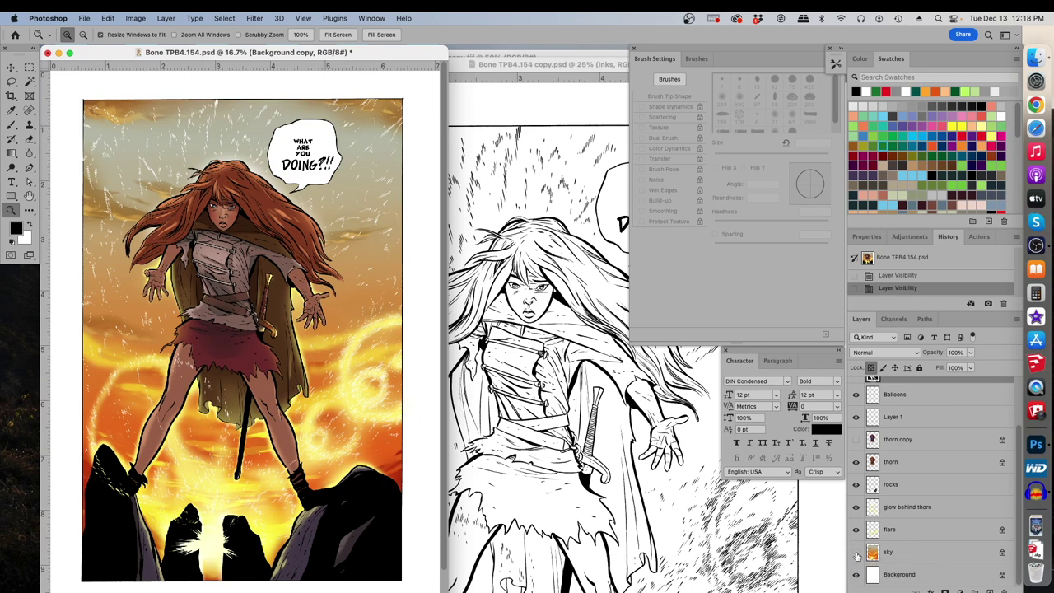
{"action": "left_click", "coordinate": [856, 553]}
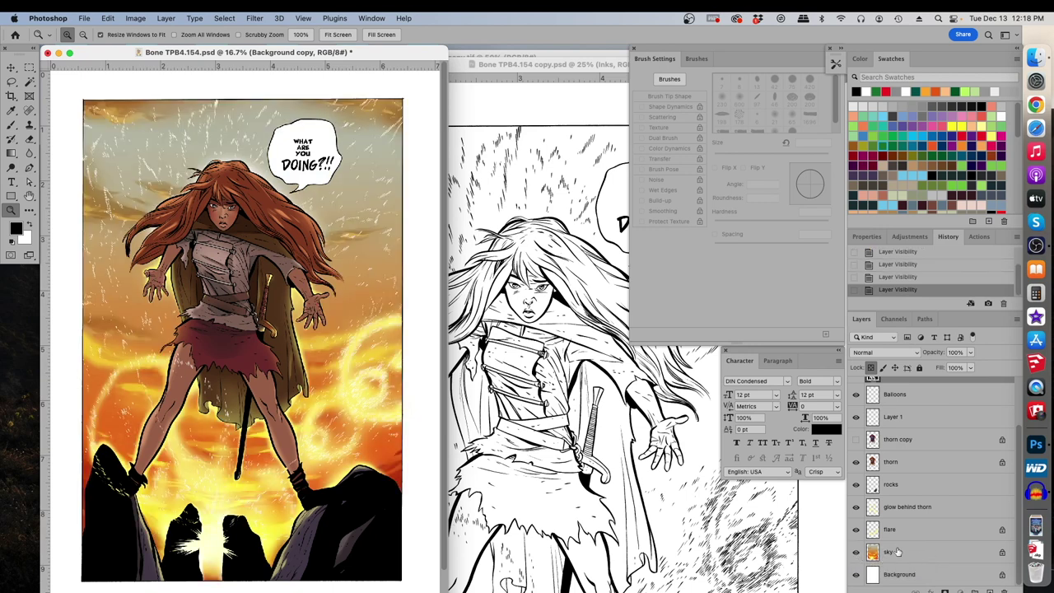
{"action": "left_click", "coordinate": [899, 551]}
{"action": "left_click", "coordinate": [855, 530]}
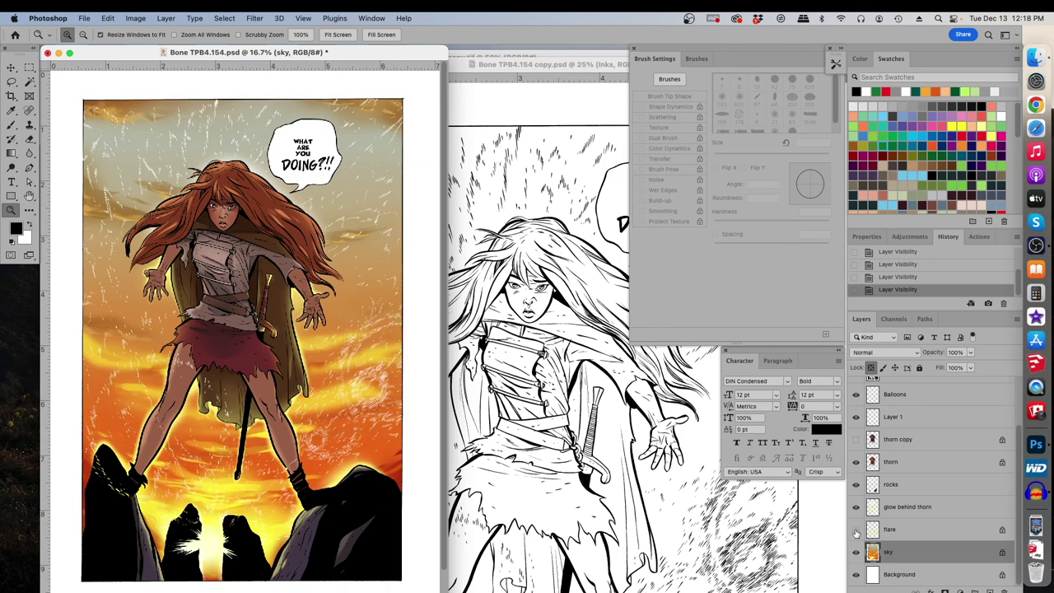
{"action": "left_click", "coordinate": [856, 530]}
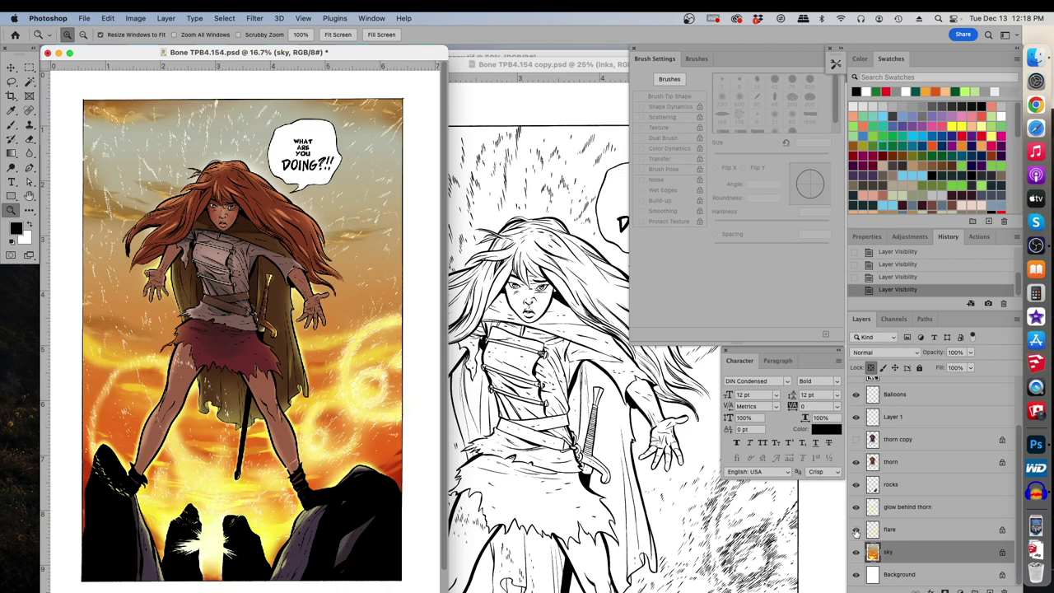
{"action": "left_click", "coordinate": [876, 531]}
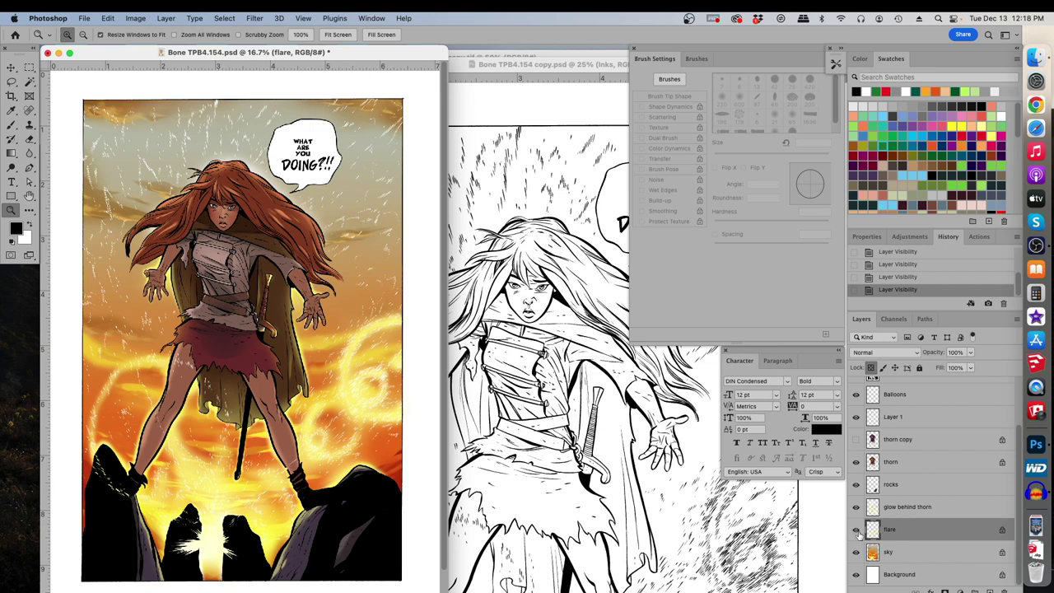
{"action": "left_click", "coordinate": [856, 530]}
{"action": "left_click", "coordinate": [856, 530]}
- Toggle the glow behind thorn and rocks layers to compare, then select Background copy
{"action": "left_click", "coordinate": [856, 507]}
{"action": "left_click", "coordinate": [856, 507]}
{"action": "left_click", "coordinate": [893, 506]}
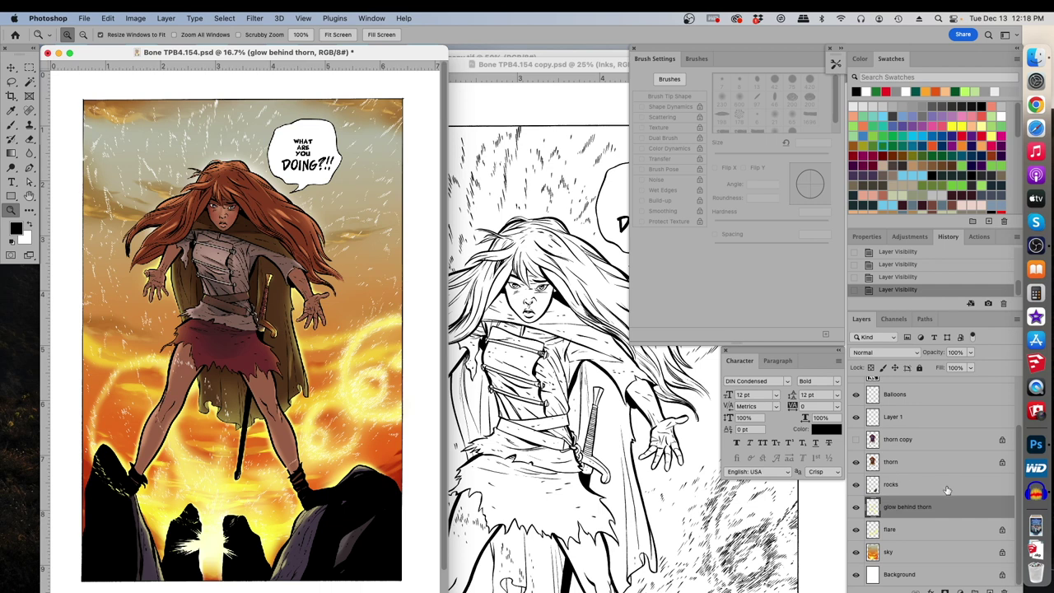
{"action": "left_click", "coordinate": [921, 489]}
{"action": "left_click", "coordinate": [855, 484]}
{"action": "left_click", "coordinate": [855, 484]}
{"action": "scroll", "coordinate": [915, 471], "scroll_direction": "up", "scroll_amount": 3}
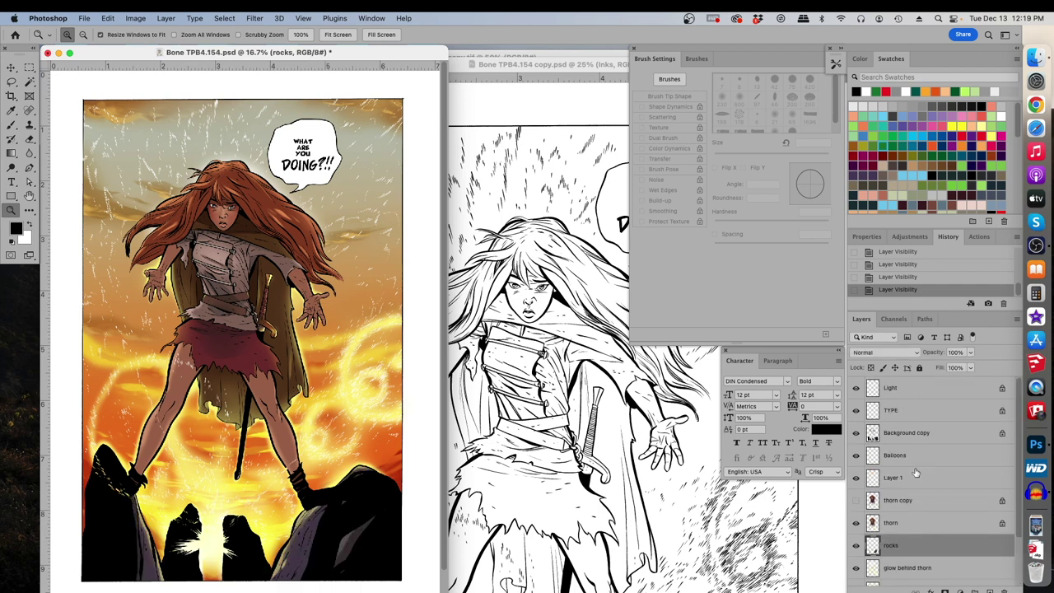
{"action": "left_click", "coordinate": [893, 438]}
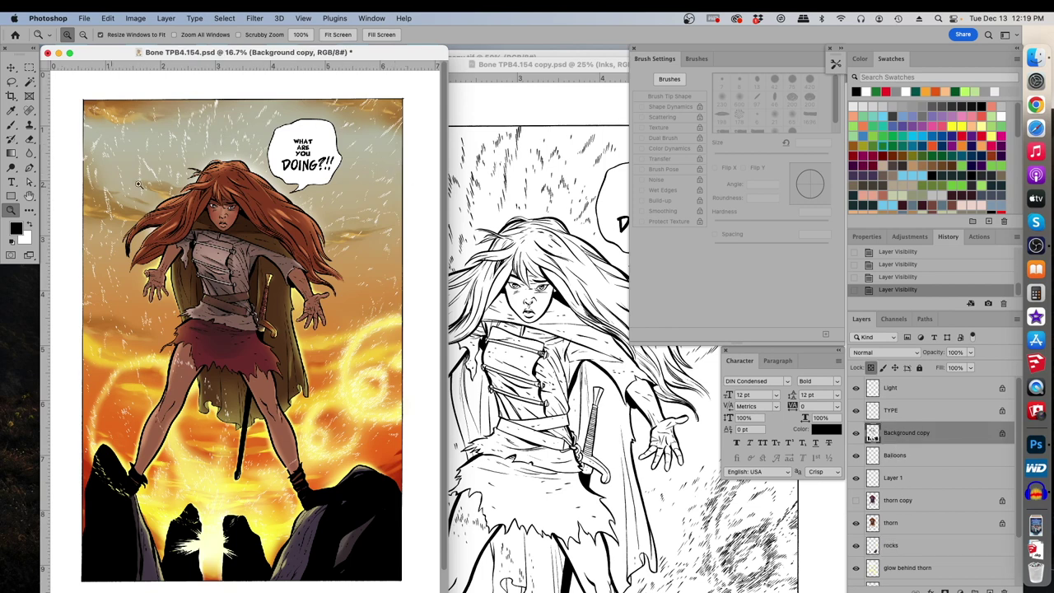
- Zoom the coloured cover out and back in, then bring Bone TPB4.154 copy.psd forward
{"action": "left_click", "coordinate": [218, 187], "text": "alt"}
{"action": "left_click", "coordinate": [203, 180]}
{"action": "left_click_drag", "start_coordinate": [250, 52], "coordinate": [253, 53]}
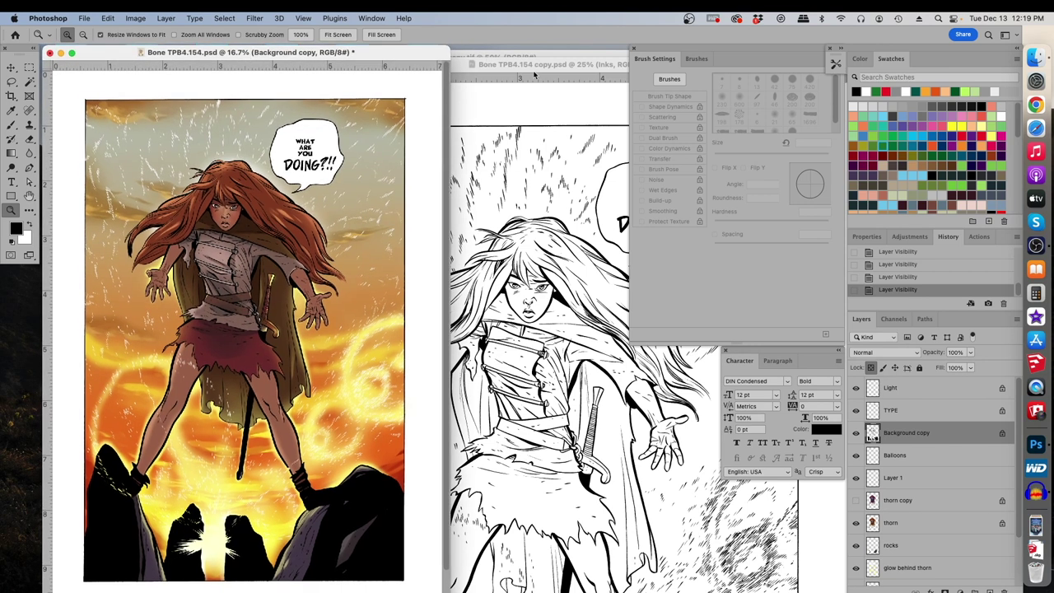
{"action": "left_click_drag", "start_coordinate": [533, 73], "coordinate": [353, 70]}
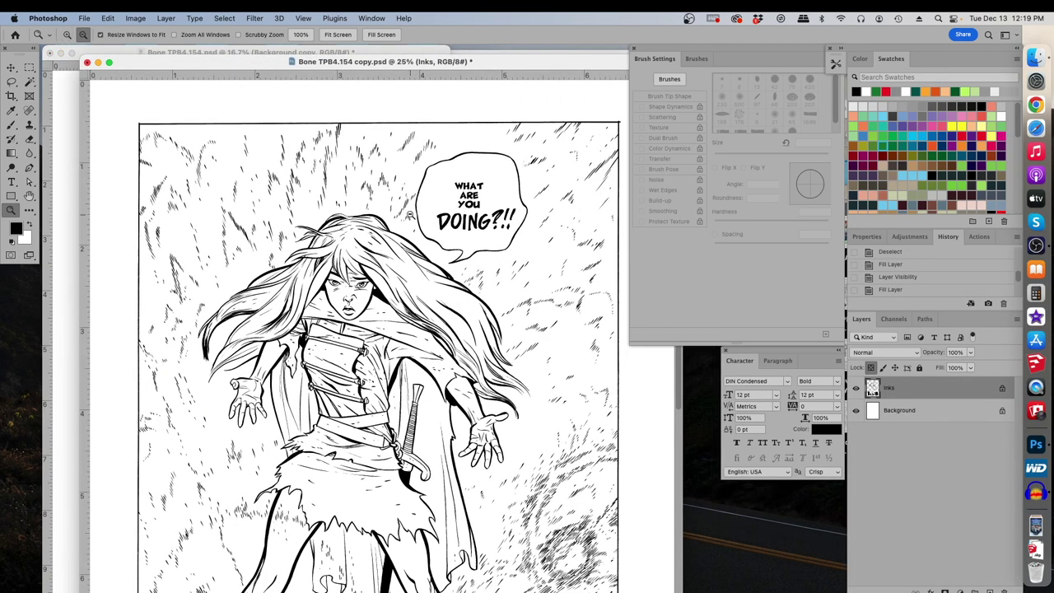
- Zoom the inks page out to see it whole, then back in to 25%
{"action": "left_click", "coordinate": [410, 215]}
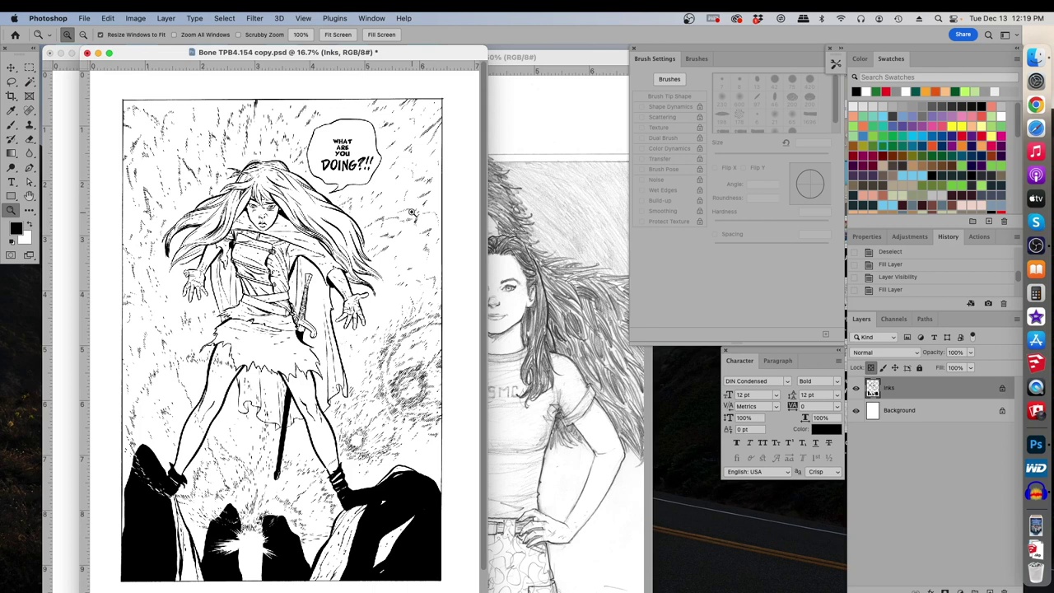
{"action": "left_click", "coordinate": [327, 141], "text": "alt"}
{"action": "left_click", "coordinate": [327, 141]}
{"action": "left_click", "coordinate": [333, 144]}
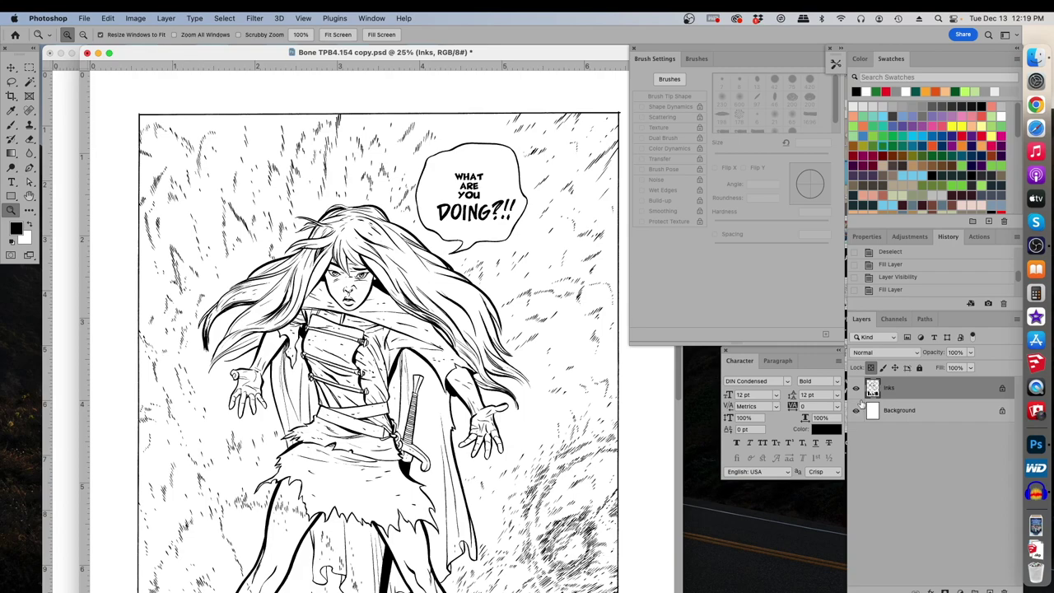
- Hide the Background layer and zoom into the girl's face to inspect the transparent line art
{"action": "left_click", "coordinate": [855, 410]}
{"action": "left_click", "coordinate": [457, 289]}
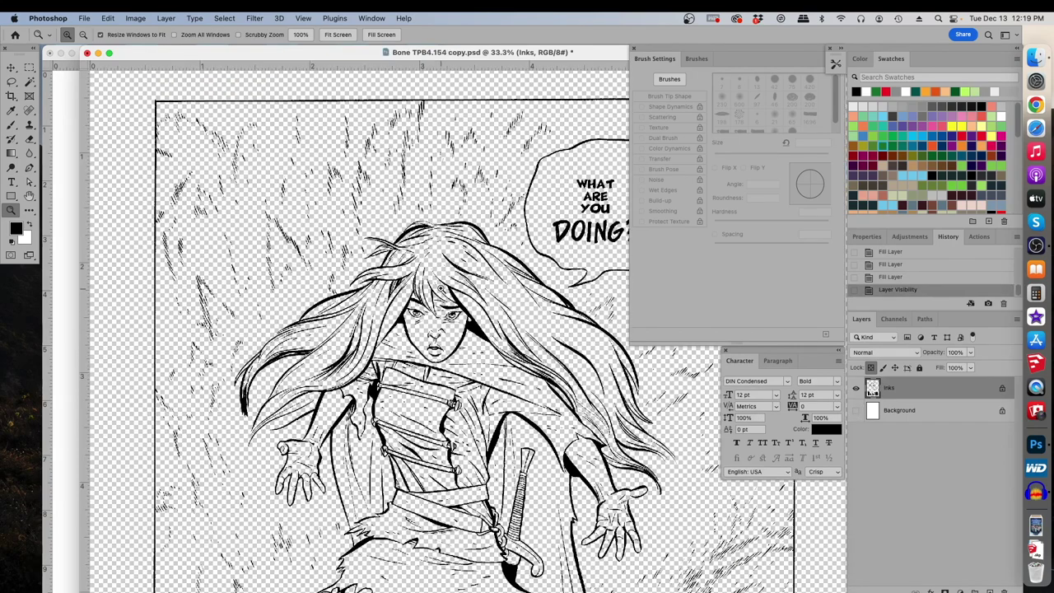
{"action": "left_click", "coordinate": [441, 289]}
{"action": "left_click", "coordinate": [443, 289]}
{"action": "scroll", "coordinate": [456, 440], "scroll_direction": "down", "scroll_amount": 4}
{"action": "scroll", "coordinate": [456, 441], "scroll_direction": "right", "scroll_amount": 4}
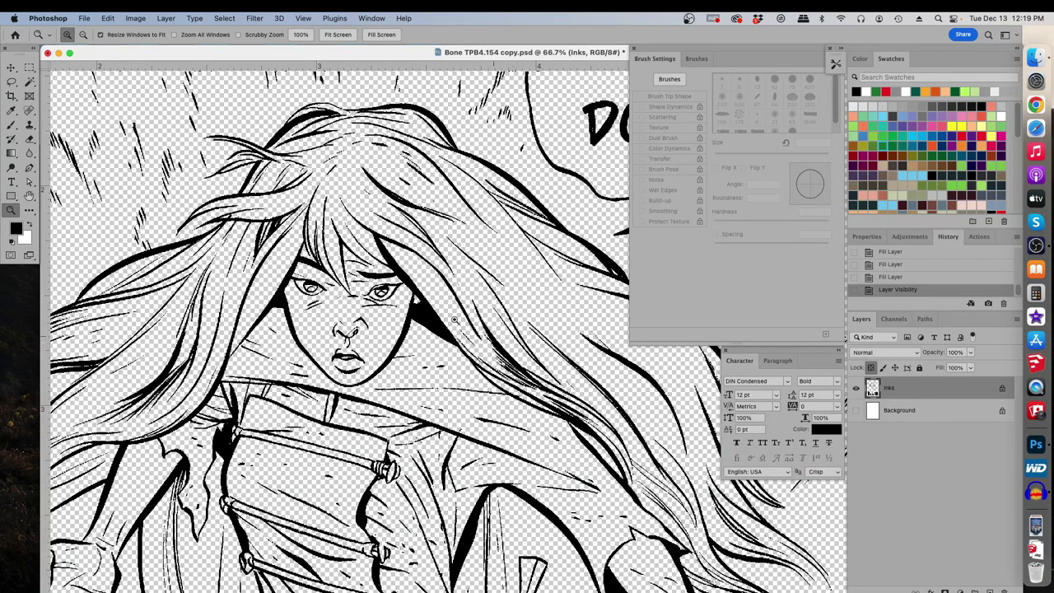
{"action": "left_click", "coordinate": [442, 315], "text": "alt"}
{"action": "left_click", "coordinate": [442, 315], "text": "alt"}
{"action": "left_click", "coordinate": [442, 315], "text": "alt"}
{"action": "left_click", "coordinate": [442, 316], "text": "alt"}
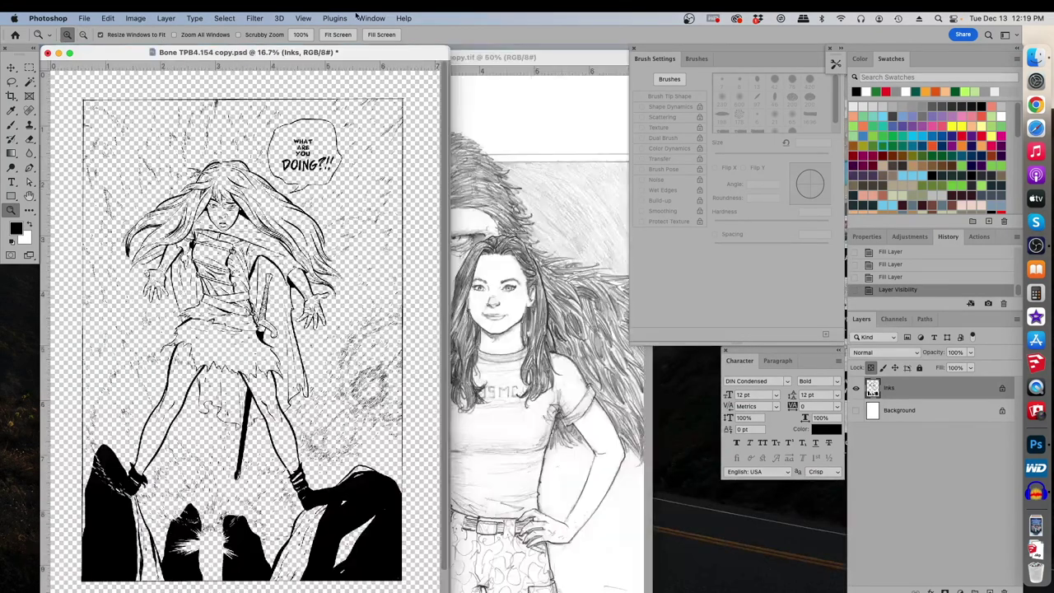
- Bring the MG_10_Cover_Color copy.tif pencil scan forward and move its window left
{"action": "left_click", "coordinate": [520, 65]}
{"action": "left_click_drag", "start_coordinate": [538, 60], "coordinate": [392, 66]}
{"action": "left_click", "coordinate": [276, 52]}
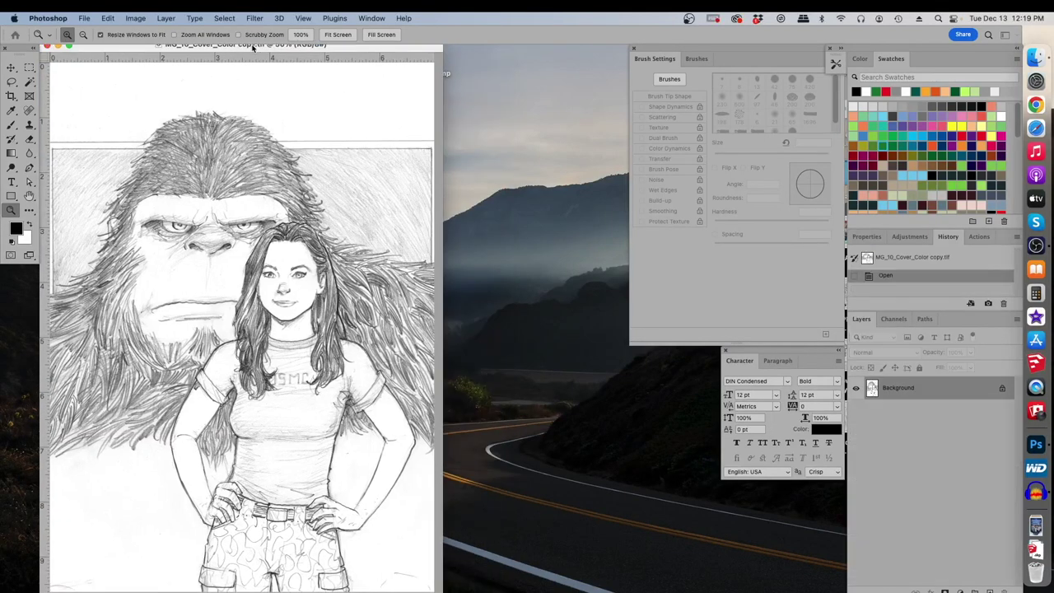
- Duplicate the pencil scan's Background layer as Background copy
{"action": "left_click_drag", "start_coordinate": [297, 49], "coordinate": [293, 53]}
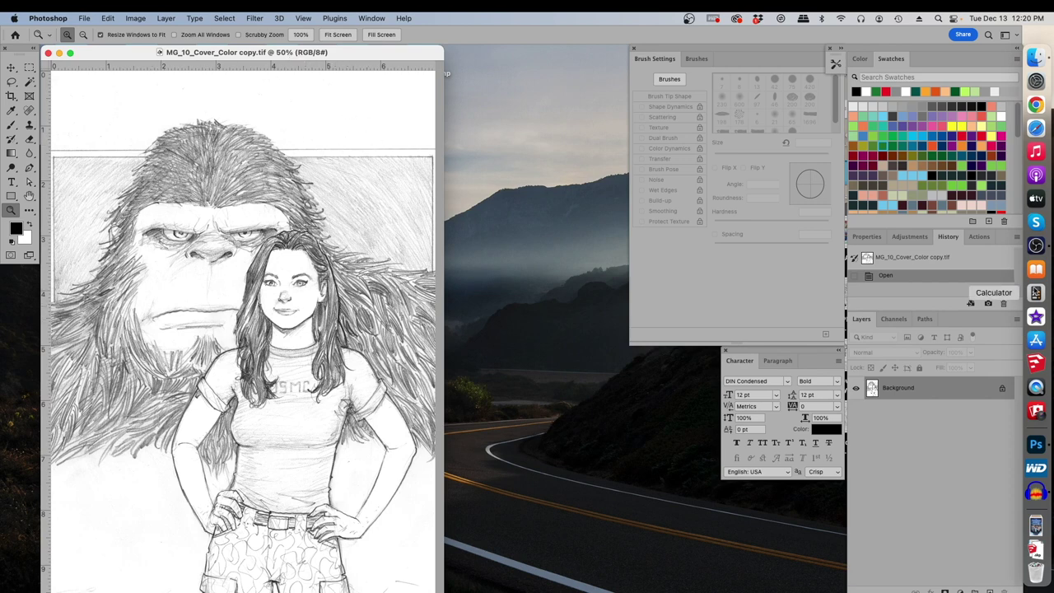
{"action": "left_click", "coordinate": [1016, 319]}
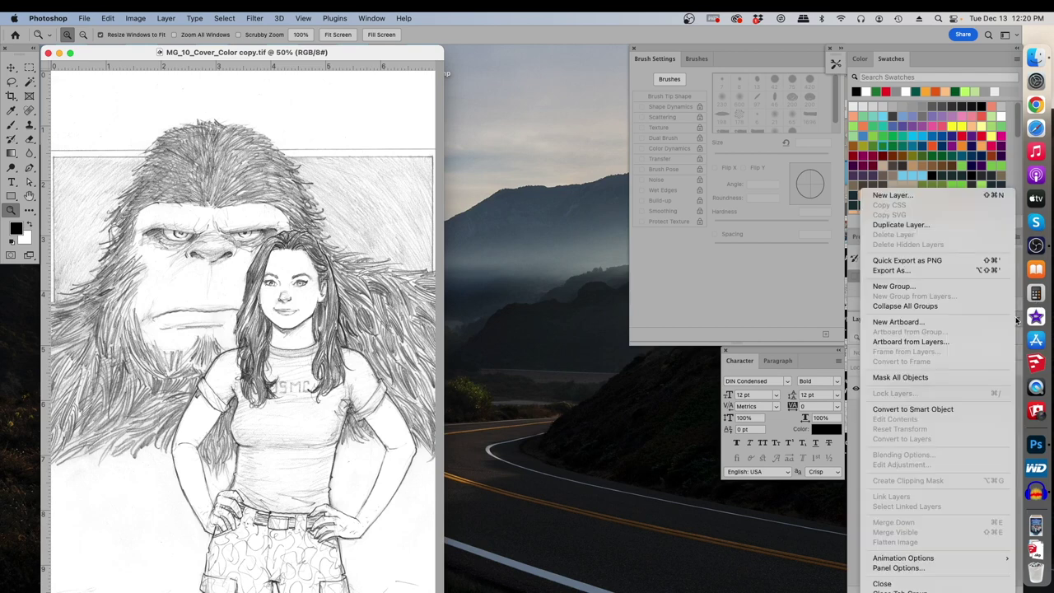
{"action": "left_click", "coordinate": [906, 225]}
{"action": "left_click", "coordinate": [619, 451]}
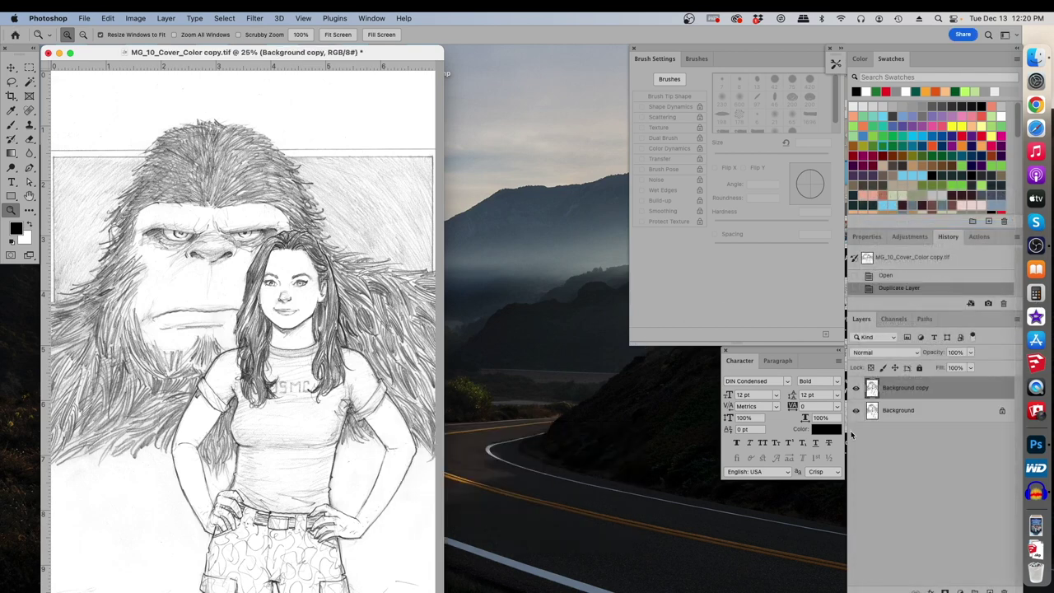
- Fill the original Background layer with white, then reselect Background copy
{"action": "left_click", "coordinate": [897, 419]}
{"action": "key", "text": "super+a"}
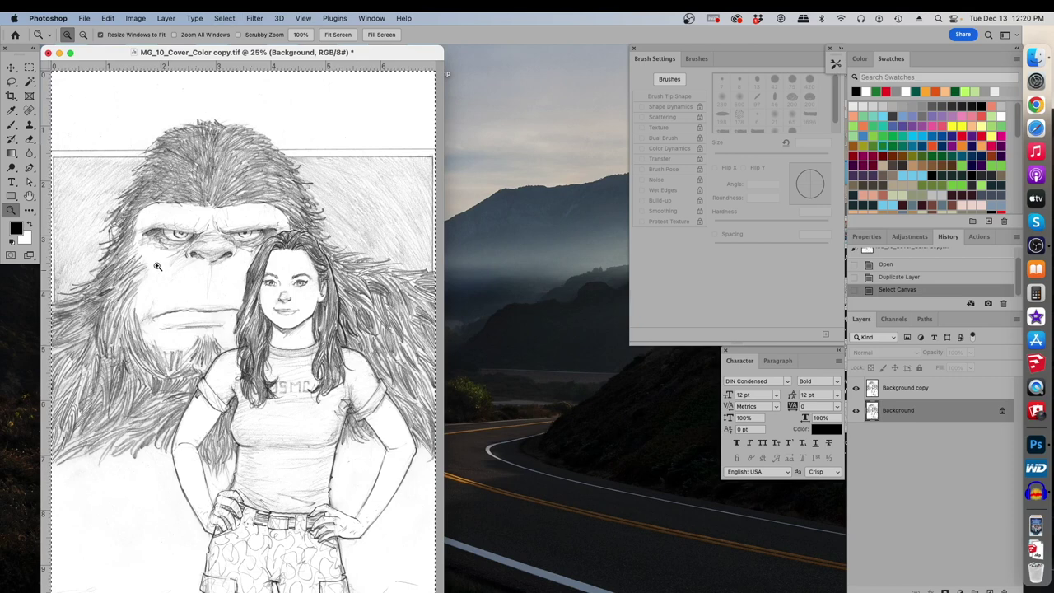
{"action": "key", "text": "shift+BackSpace"}
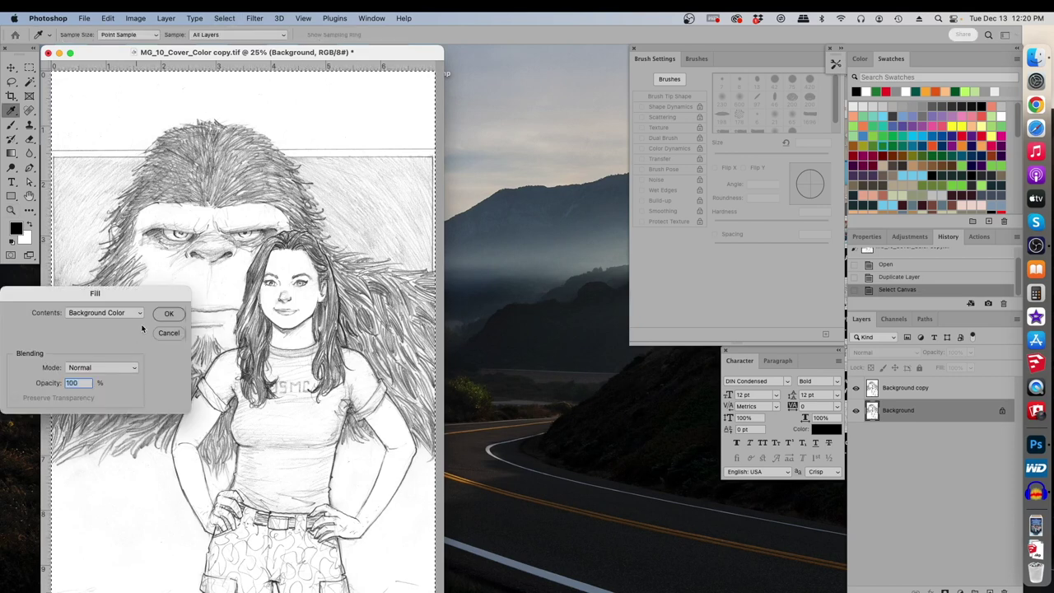
{"action": "key", "text": "Return"}
{"action": "key", "text": "z"}
{"action": "left_click", "coordinate": [887, 393]}
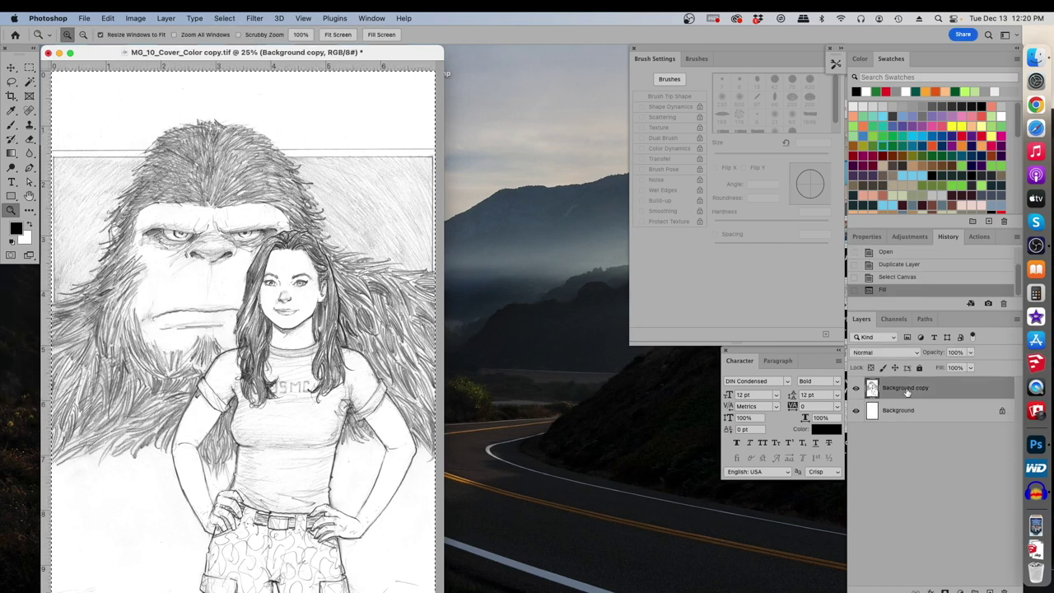
{"action": "left_click", "coordinate": [232, 17]}
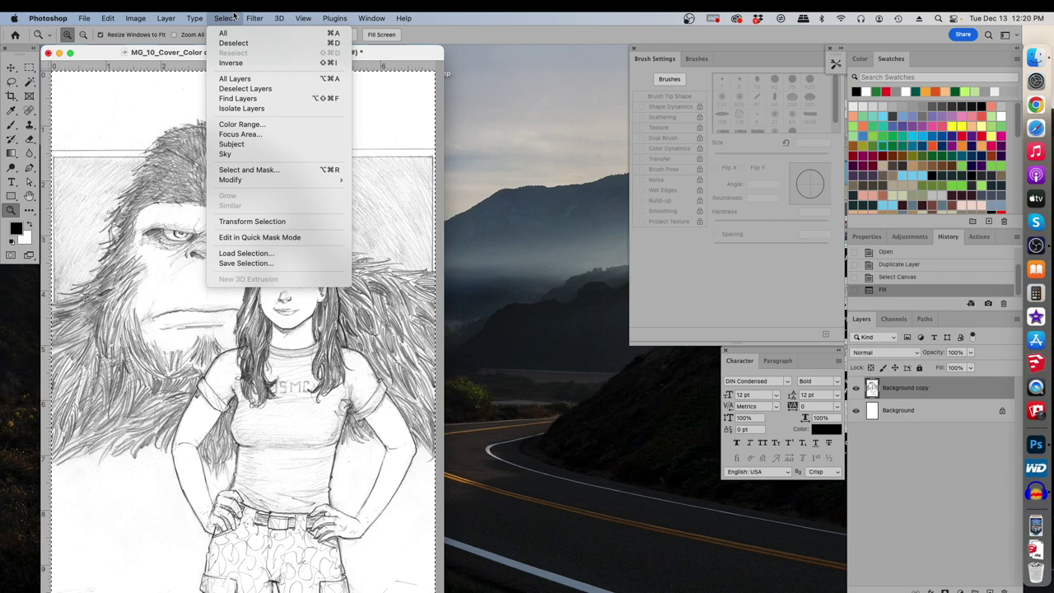
- Select the Highlights via Color Range, delete them as a trial, then undo the clear
{"action": "left_click", "coordinate": [247, 124]}
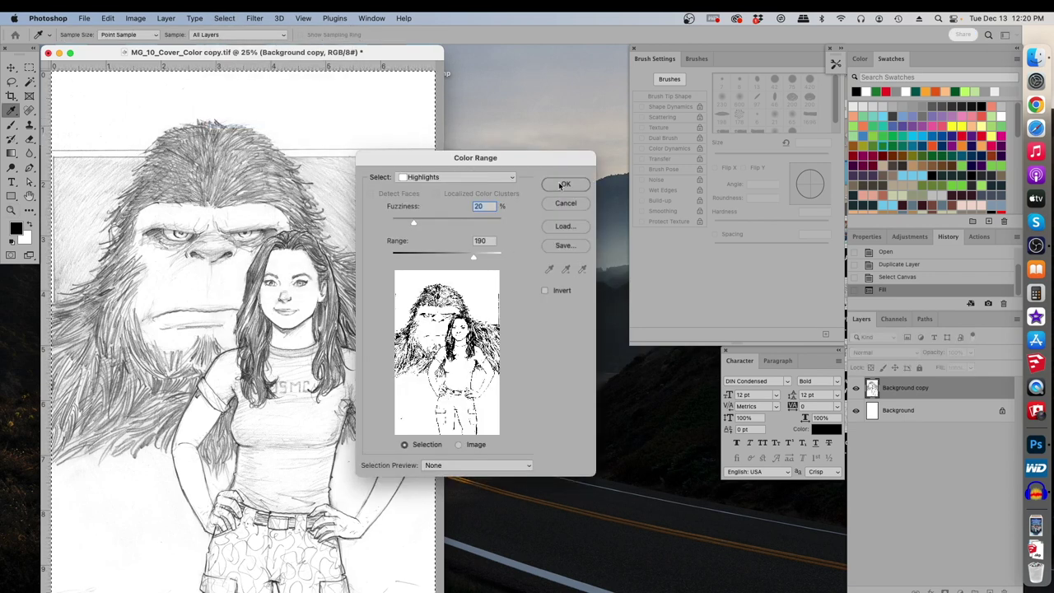
{"action": "key", "text": "Return"}
{"action": "key", "text": "z"}
{"action": "key", "text": "Delete"}
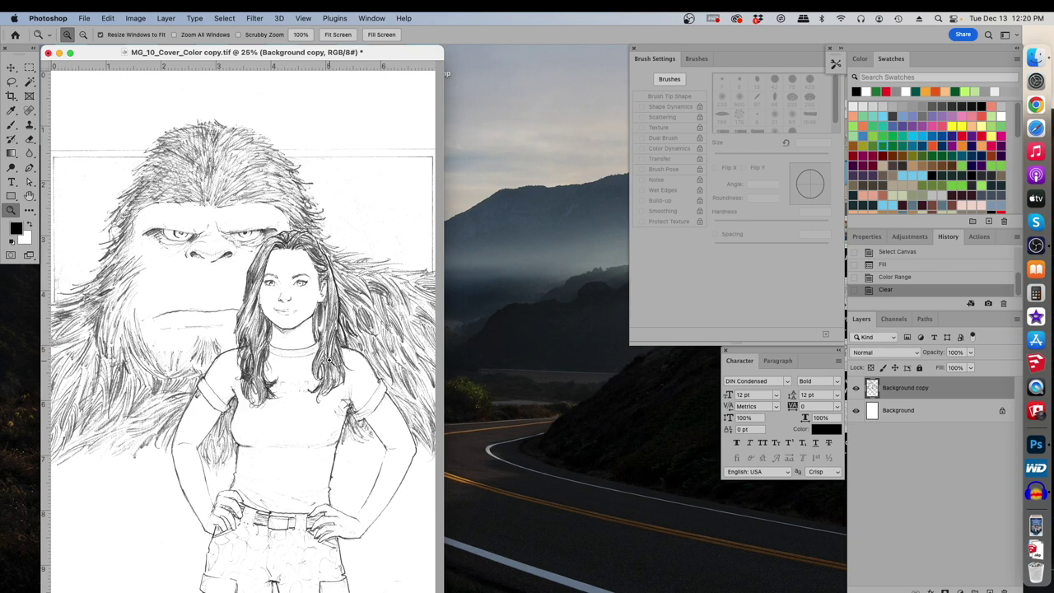
{"action": "key", "text": "super+z"}
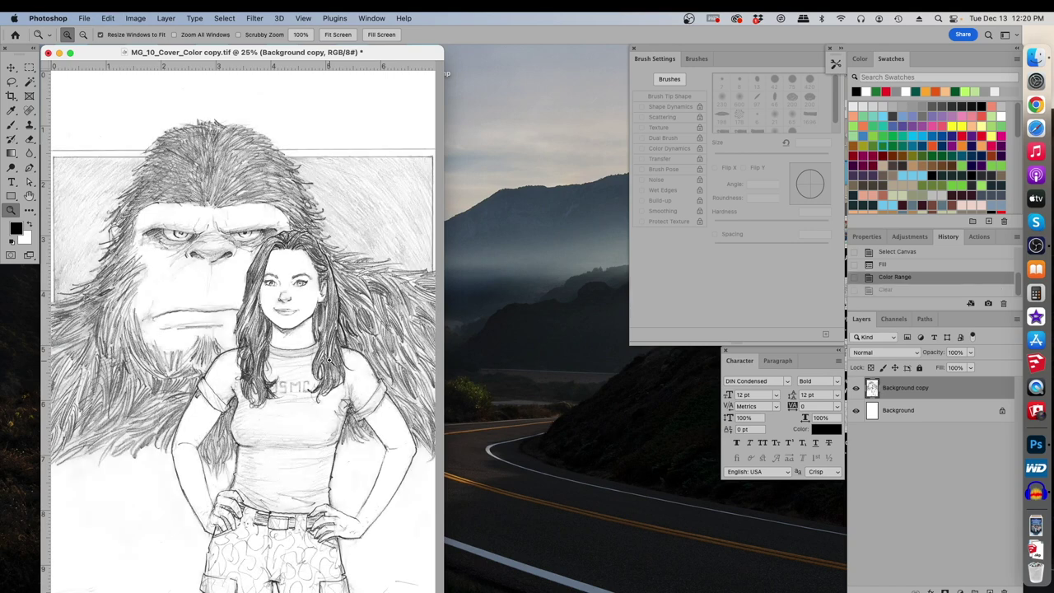
- Rename Background copy to 'Inks' and set its blend mode to Multiply
{"action": "left_click", "coordinate": [914, 414]}
{"action": "left_click", "coordinate": [924, 390]}
{"action": "double_click", "coordinate": [913, 385]}
{"action": "key", "text": "BackSpace"}
{"action": "key", "text": "Return"}
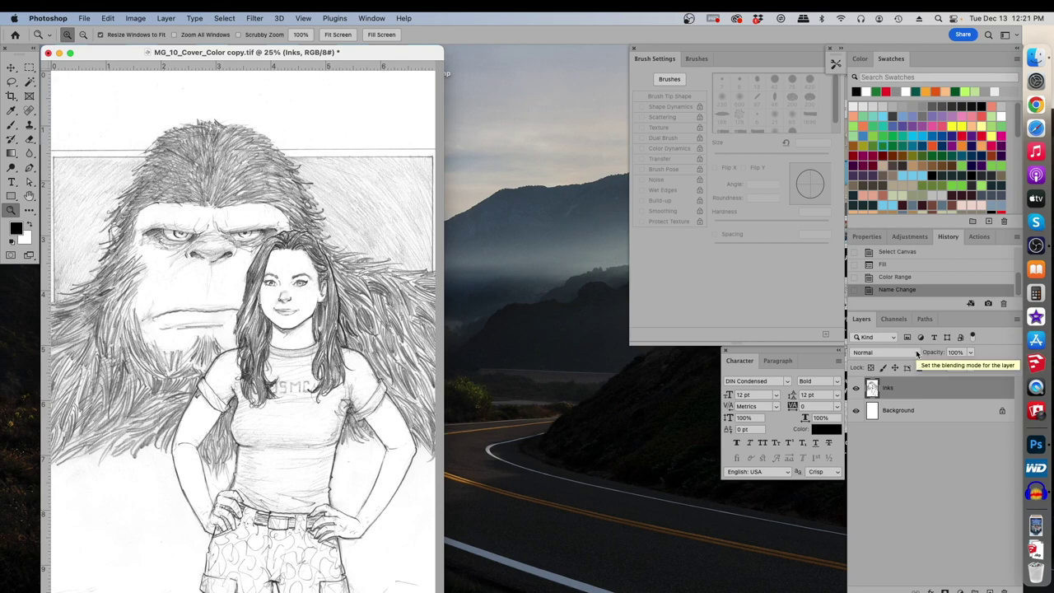
{"action": "left_click", "coordinate": [916, 354]}
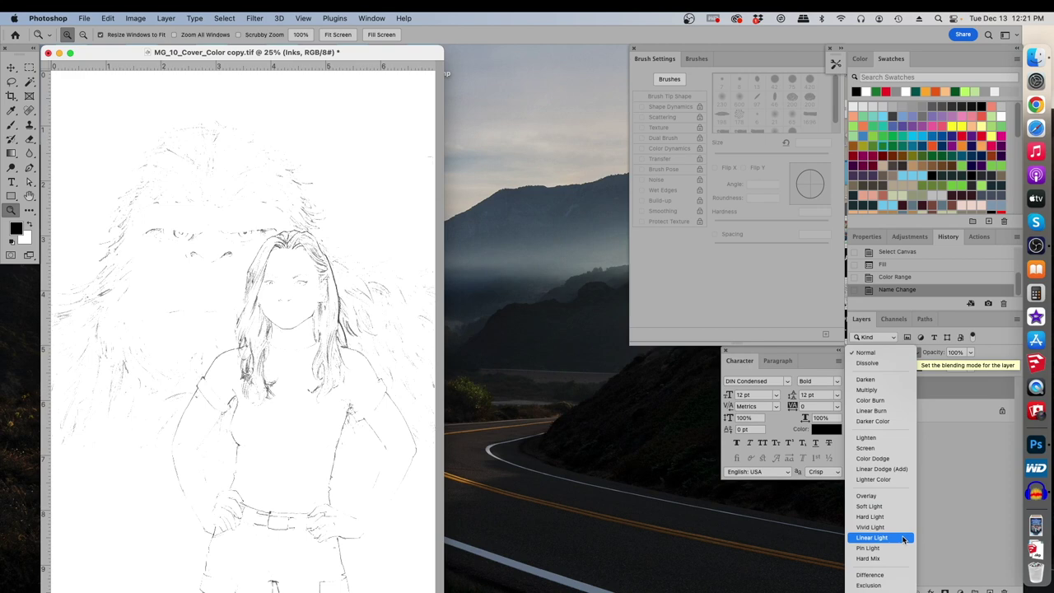
{"action": "left_click", "coordinate": [895, 390]}
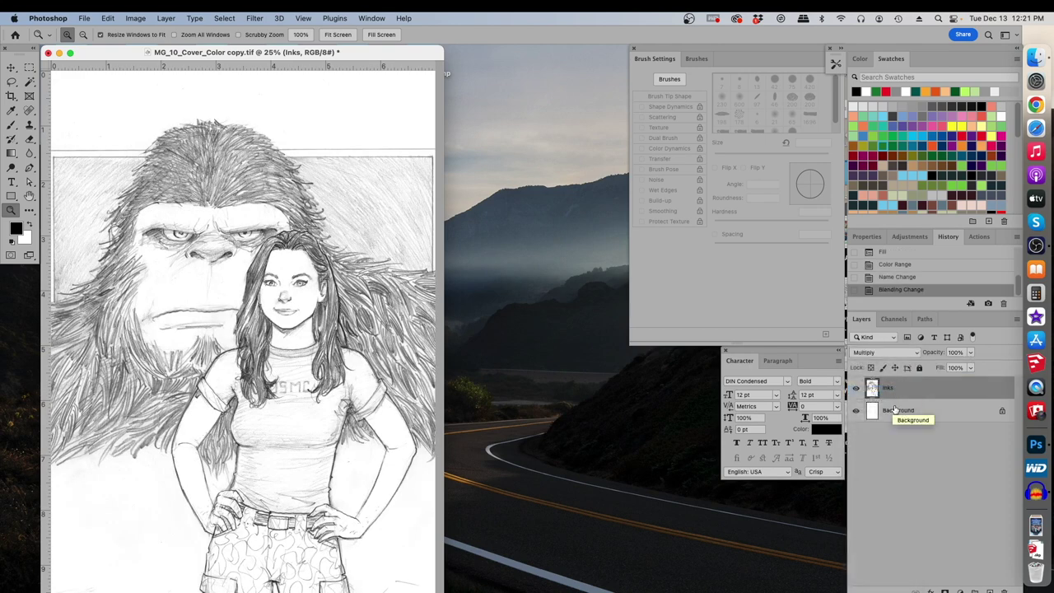
{"action": "left_click", "coordinate": [895, 409]}
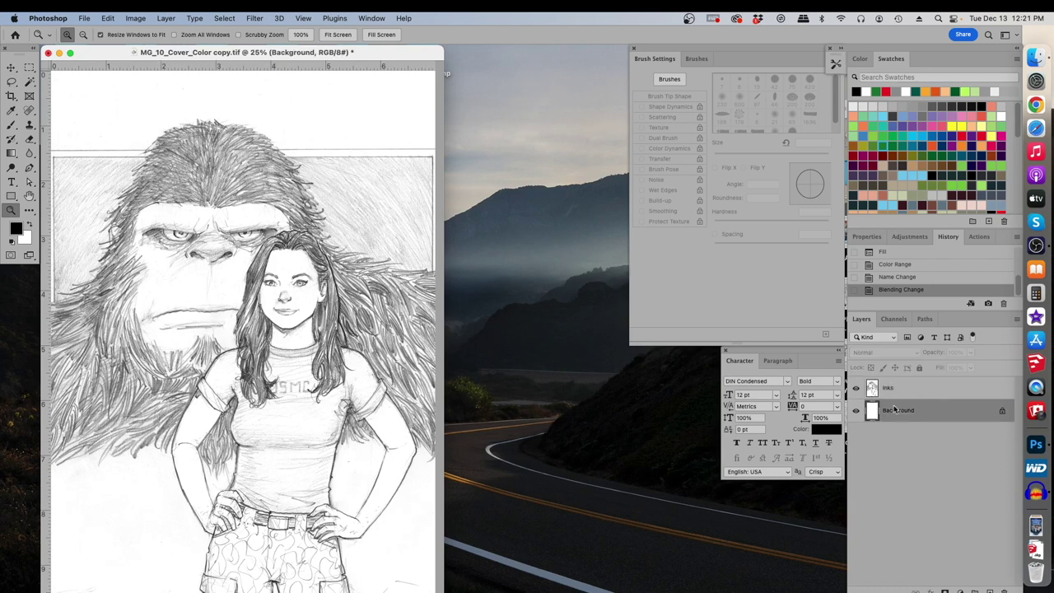
- Add Layer 1 and brush a red test stroke over the girl's face and hair
{"action": "left_click", "coordinate": [1017, 318]}
{"action": "left_click", "coordinate": [905, 196]}
{"action": "left_click", "coordinate": [663, 419]}
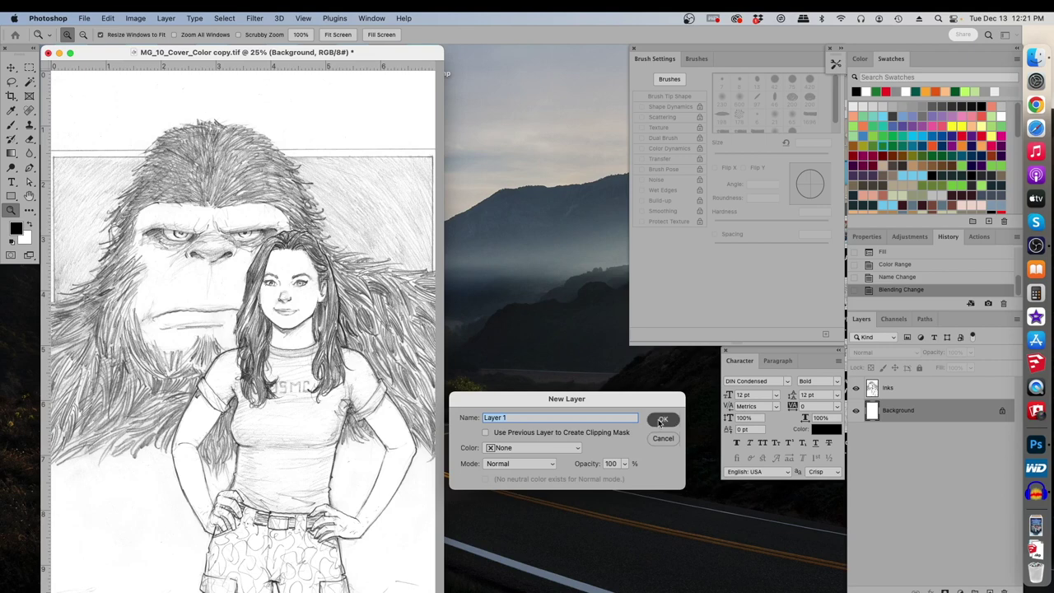
{"action": "left_click", "coordinate": [979, 134]}
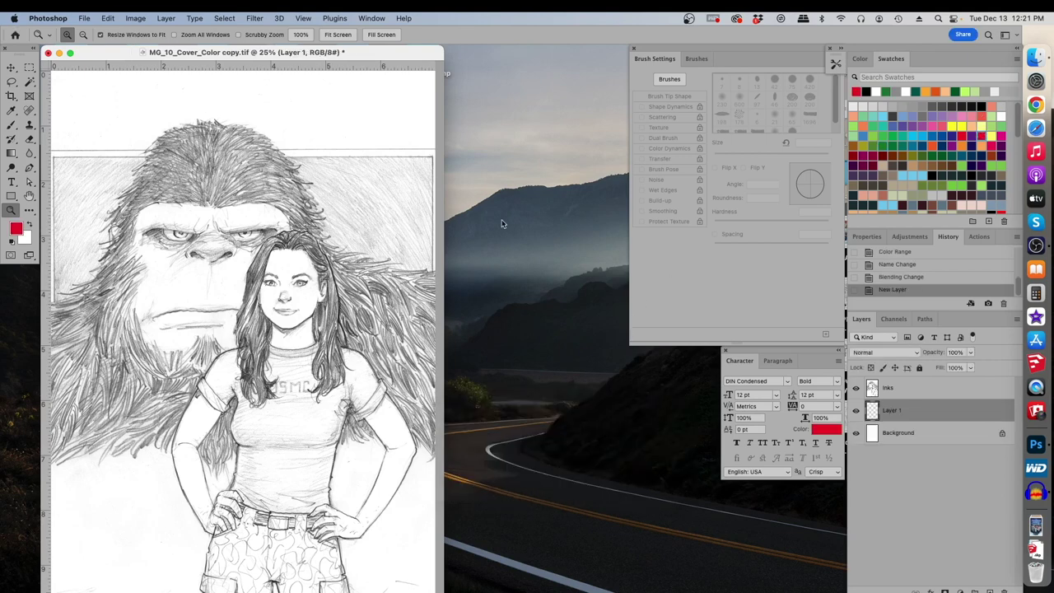
{"action": "left_click", "coordinate": [302, 272]}
{"action": "key", "text": "b"}
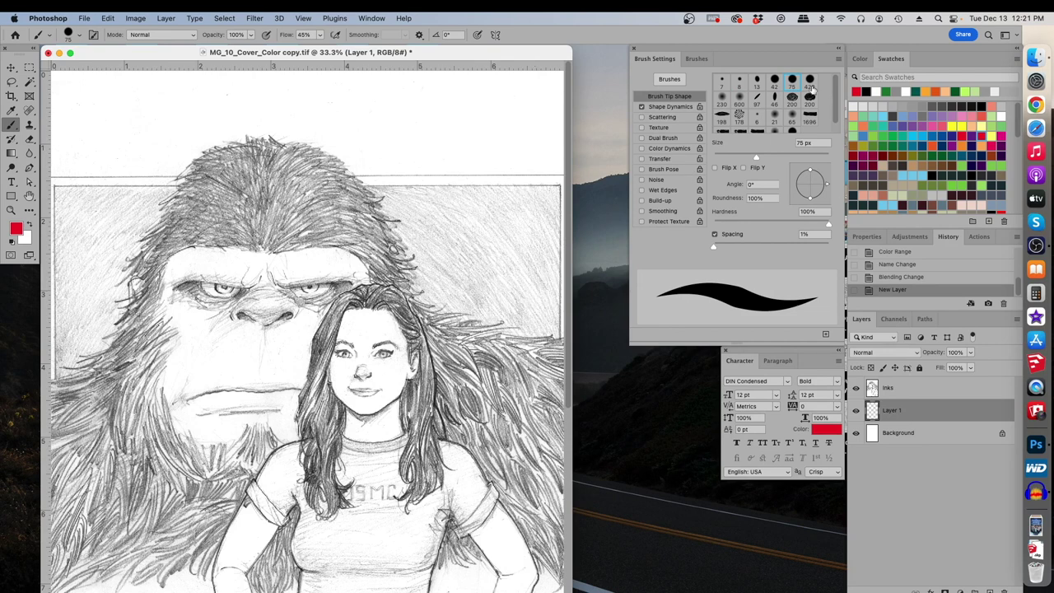
{"action": "mouse_move", "coordinate": [363, 317]}
{"action": "left_mouse_down"}
{"action": "mouse_move", "coordinate": [327, 342]}
{"action": "mouse_move", "coordinate": [347, 390]}
{"action": "mouse_move", "coordinate": [380, 368]}
{"action": "mouse_move", "coordinate": [357, 401]}
{"action": "mouse_move", "coordinate": [420, 358]}
{"action": "mouse_move", "coordinate": [415, 399]}
{"action": "mouse_move", "coordinate": [426, 354]}
{"action": "mouse_move", "coordinate": [430, 395]}
{"action": "mouse_move", "coordinate": [368, 313]}
{"action": "mouse_move", "coordinate": [353, 326]}
{"action": "mouse_move", "coordinate": [359, 305]}
{"action": "mouse_move", "coordinate": [343, 293]}
{"action": "mouse_move", "coordinate": [327, 300]}
{"action": "mouse_move", "coordinate": [364, 270]}
{"action": "mouse_move", "coordinate": [395, 298]}
{"action": "left_mouse_up"}
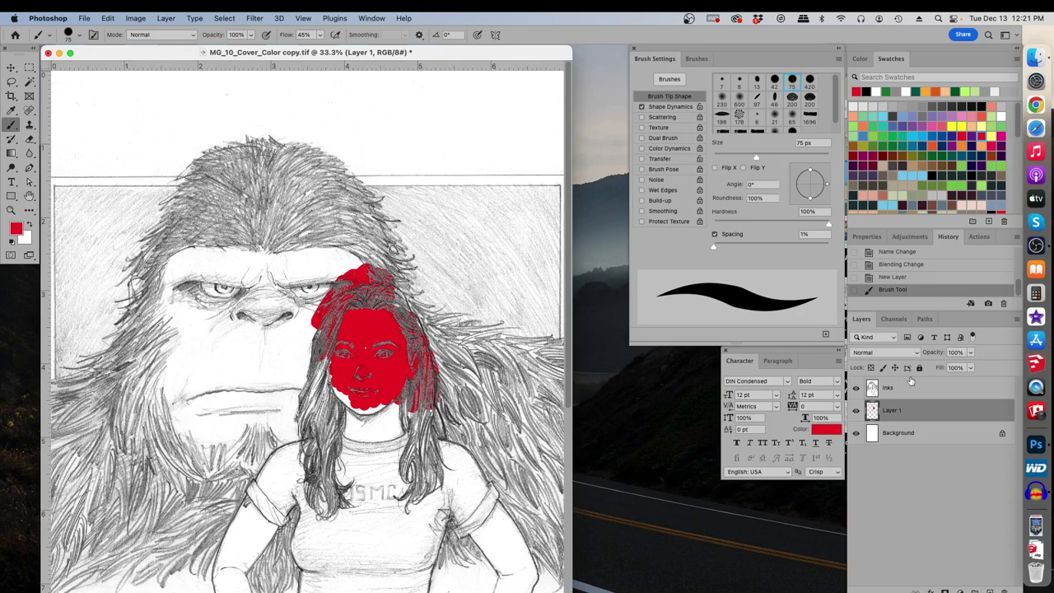
- Deselect, hide the red paint on Layer 1, and make the Inks layer active
{"action": "left_click", "coordinate": [897, 391]}
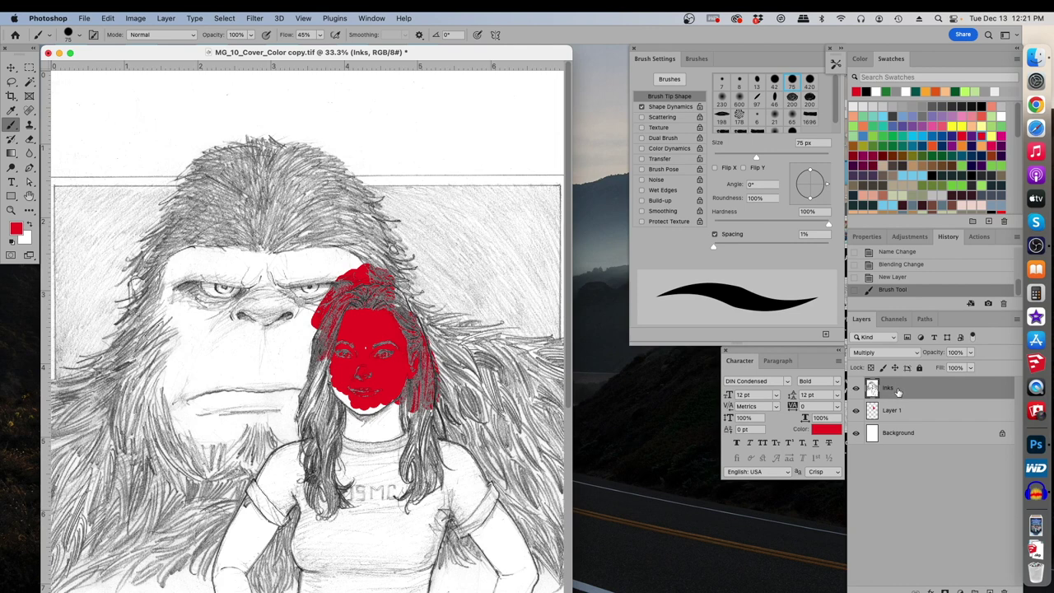
{"action": "key", "text": "super+d"}
{"action": "left_click", "coordinate": [891, 410]}
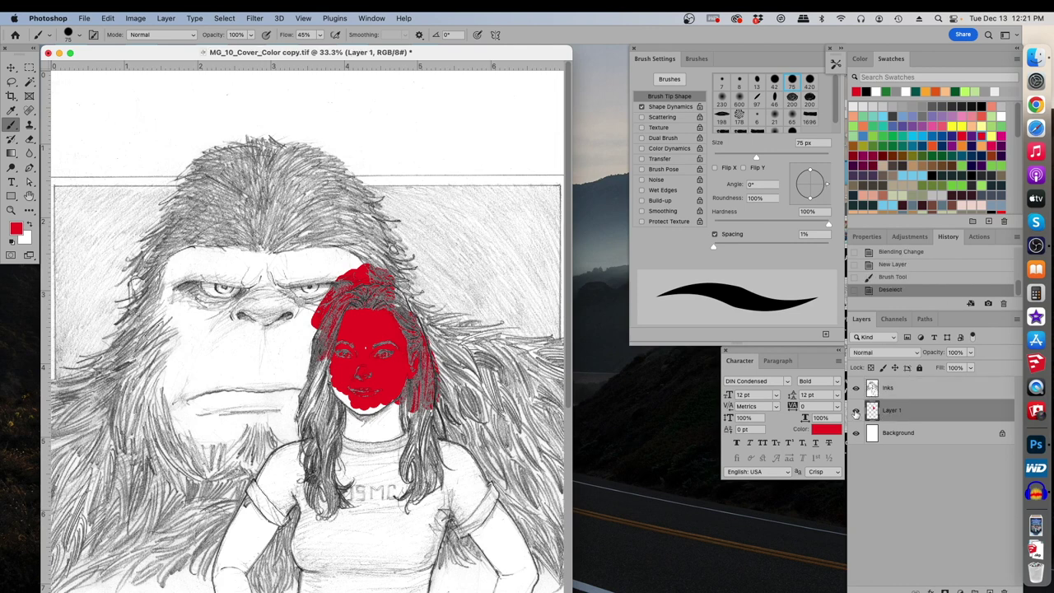
{"action": "left_click", "coordinate": [855, 410]}
{"action": "left_click", "coordinate": [897, 397]}
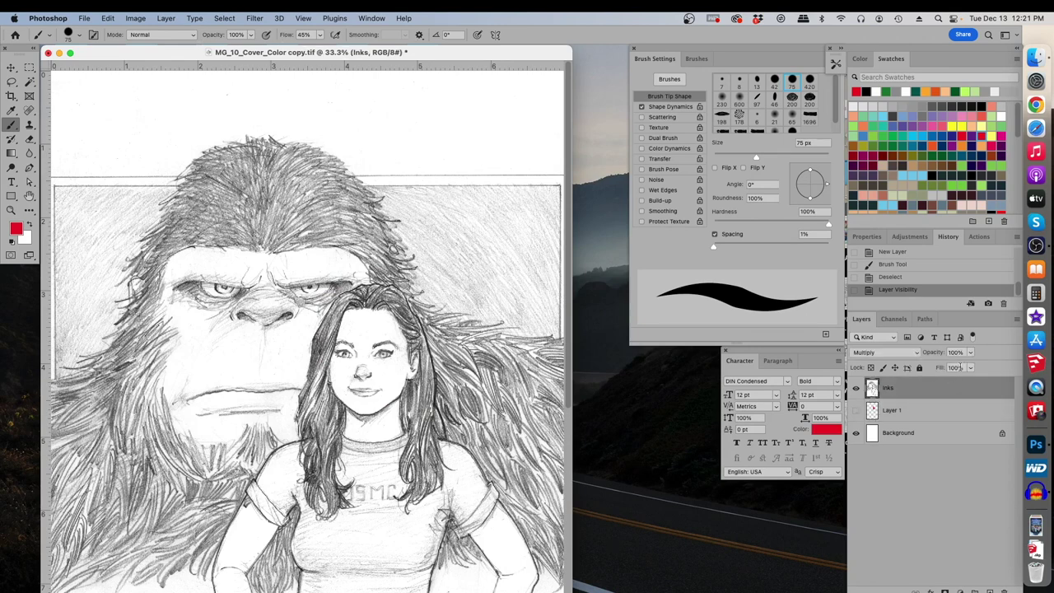
{"action": "left_click", "coordinate": [137, 18]}
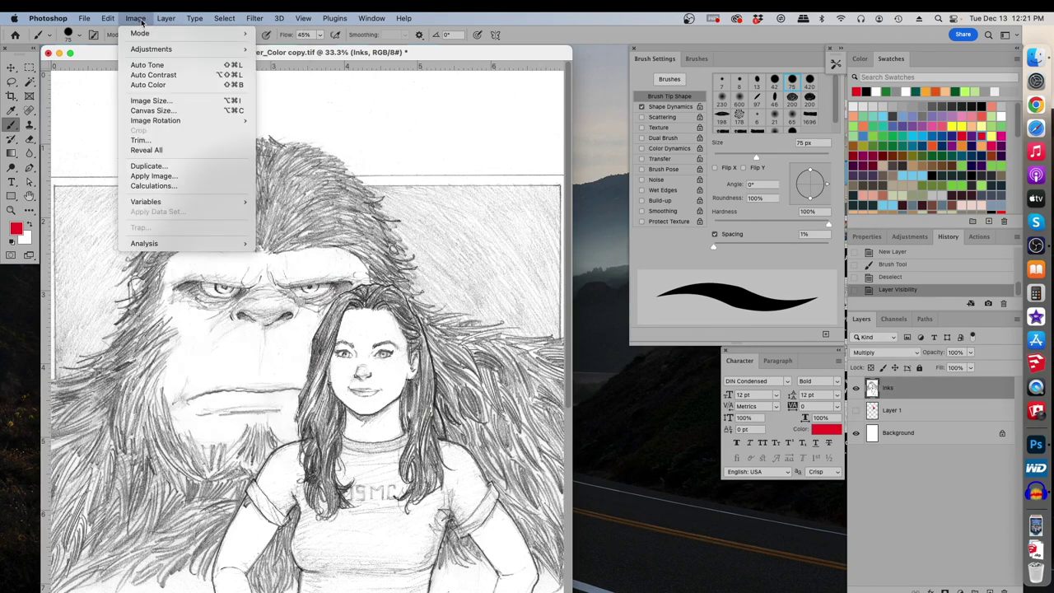
{"action": "left_click", "coordinate": [137, 19]}
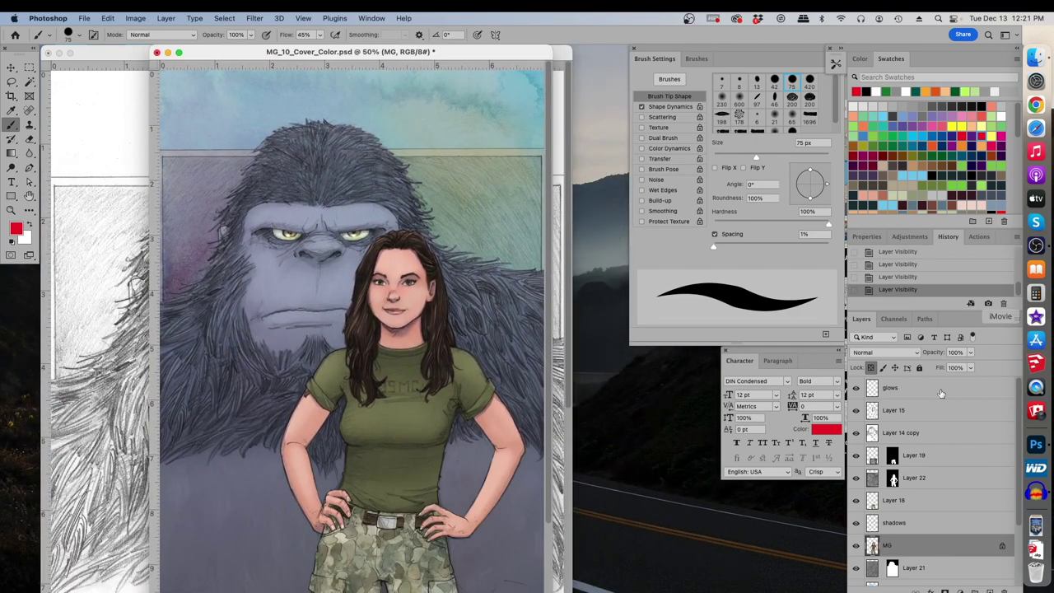
- Select Layer 14 copy and zoom in on the faces to 66.7%
{"action": "left_click", "coordinate": [893, 432]}
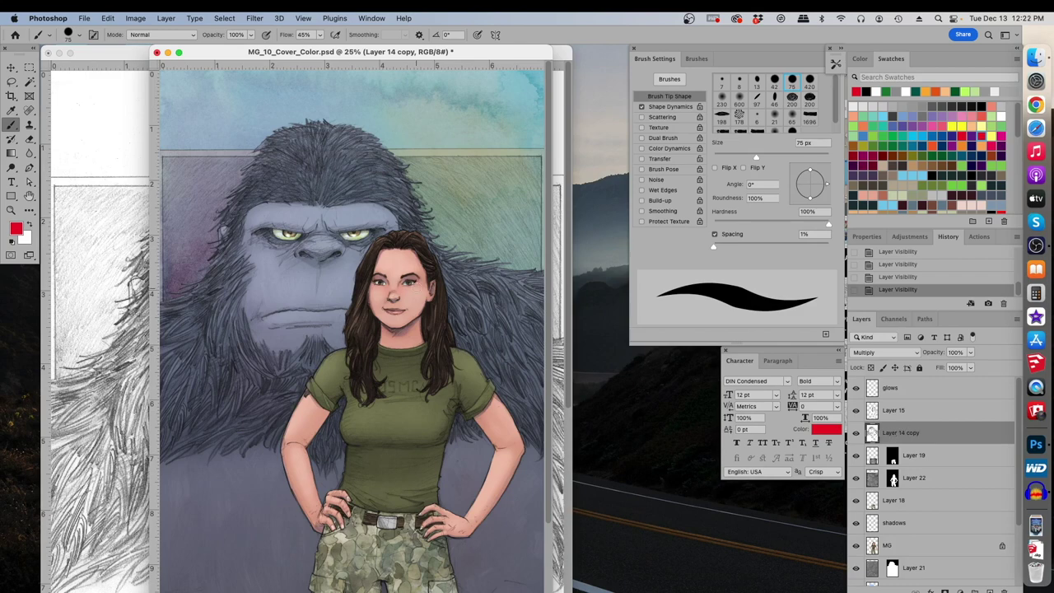
{"action": "left_click", "coordinate": [11, 209]}
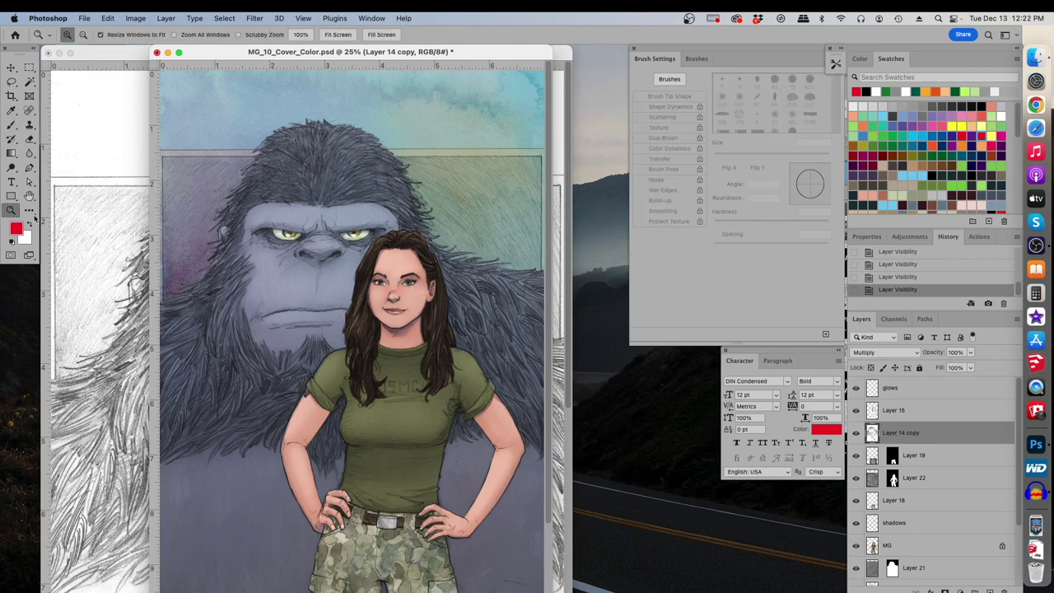
{"action": "left_click", "coordinate": [475, 277]}
{"action": "left_click", "coordinate": [494, 298]}
{"action": "left_click", "coordinate": [506, 326]}
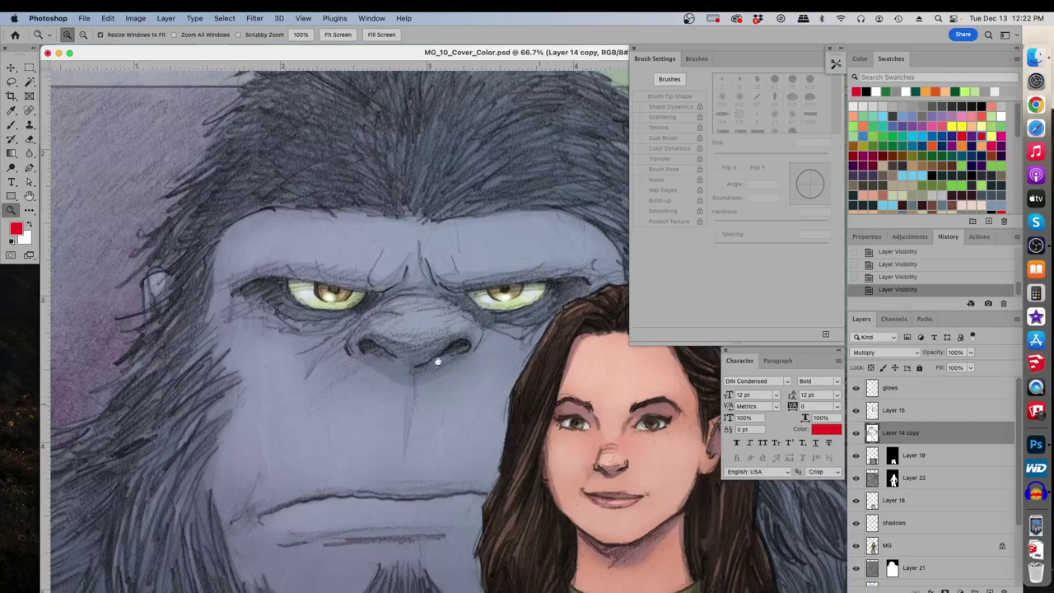
{"action": "left_click_drag", "start_coordinate": [578, 56], "coordinate": [474, 55]}
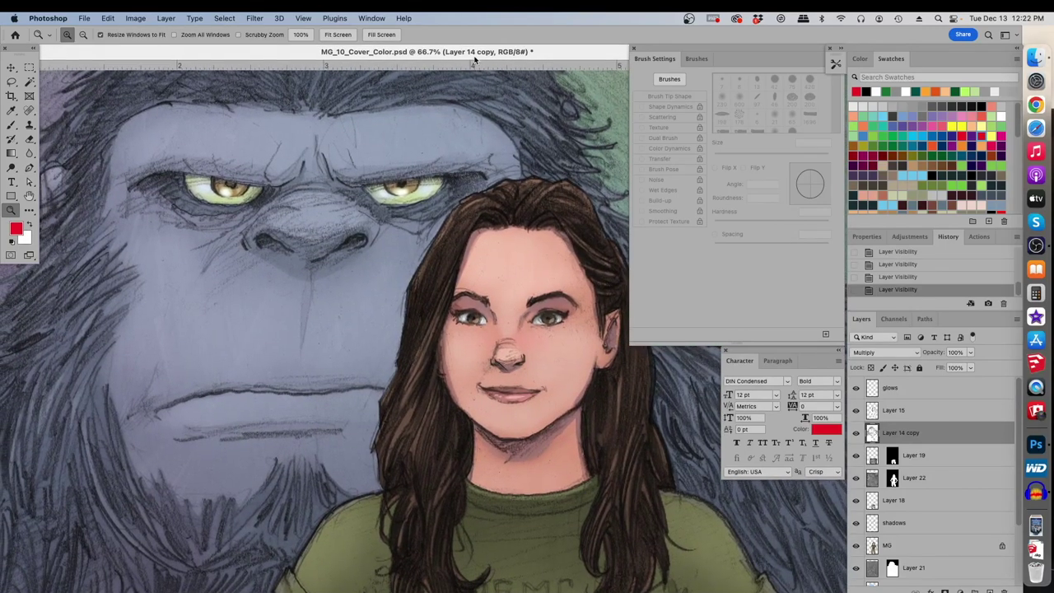
- Toggle Layer 15's face line art off and on, then zoom back out past 50%
{"action": "left_click", "coordinate": [856, 409]}
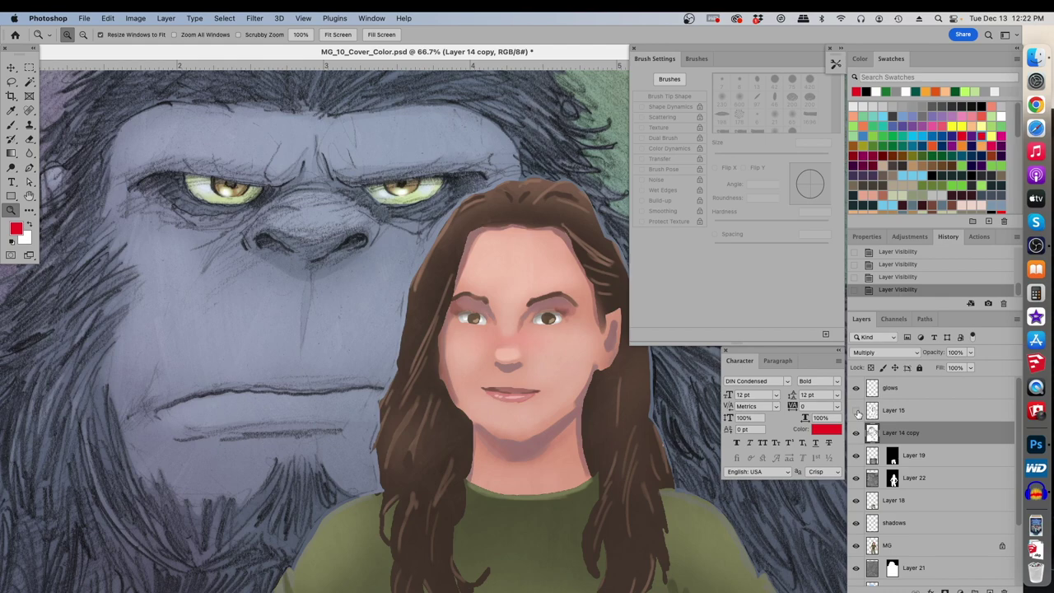
{"action": "left_click", "coordinate": [855, 410]}
{"action": "left_click", "coordinate": [405, 270], "text": "alt"}
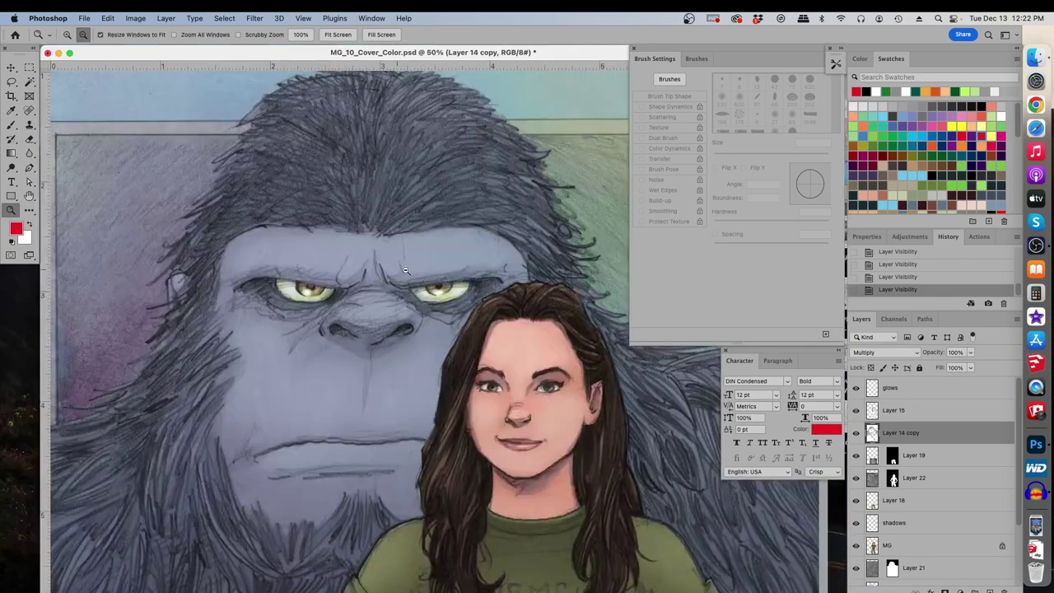
{"action": "left_click", "coordinate": [405, 270], "text": "alt"}
{"action": "scroll", "coordinate": [315, 255], "scroll_direction": "down", "scroll_amount": 3}
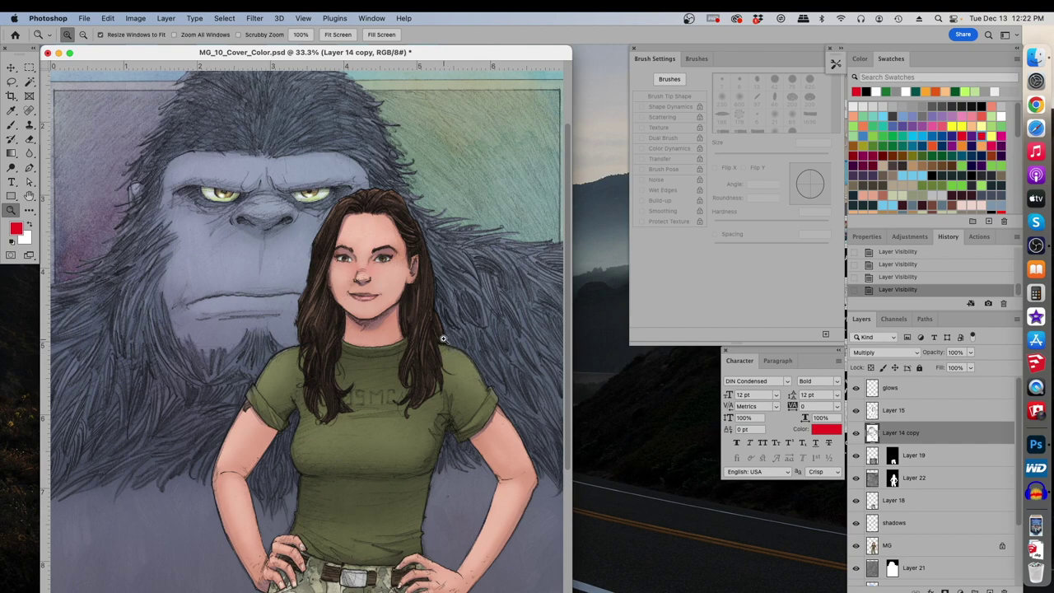
{"action": "left_click_drag", "start_coordinate": [440, 304], "coordinate": [442, 370]}
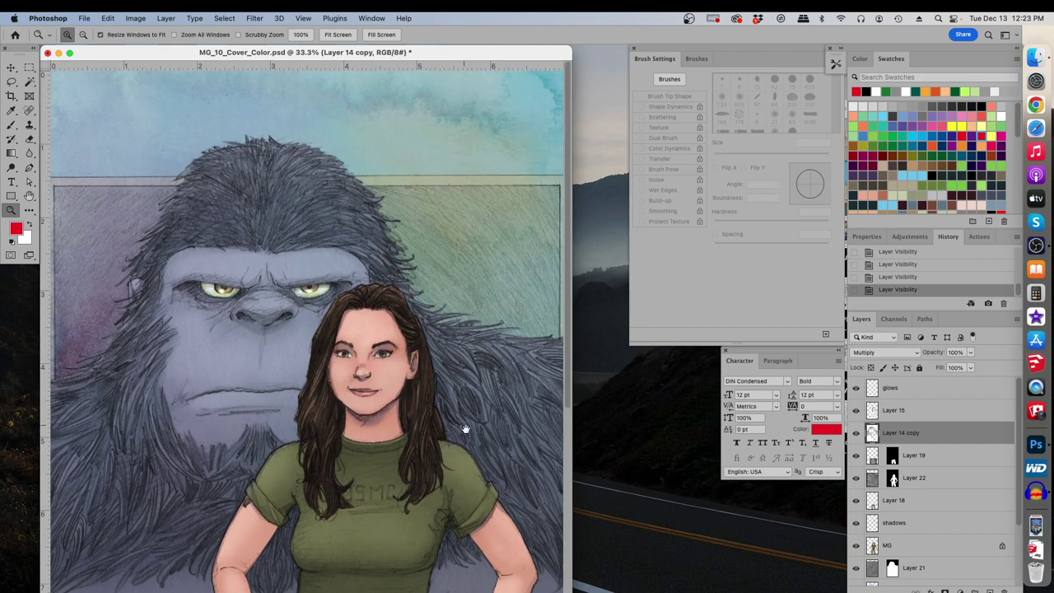
{"action": "left_click_drag", "start_coordinate": [466, 431], "coordinate": [514, 426]}
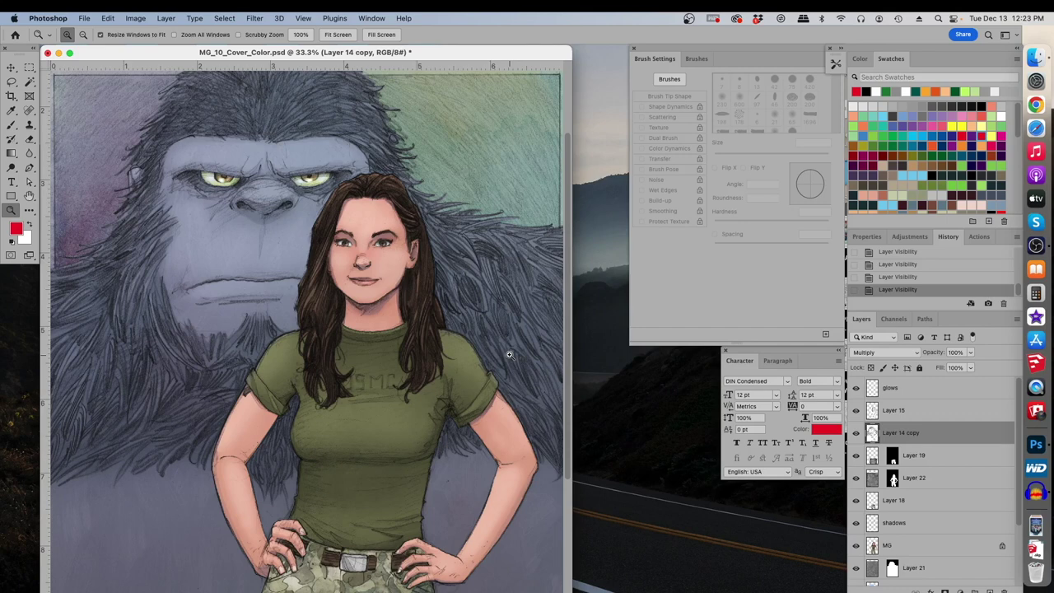
{"action": "left_click_drag", "start_coordinate": [461, 297], "coordinate": [490, 351]}
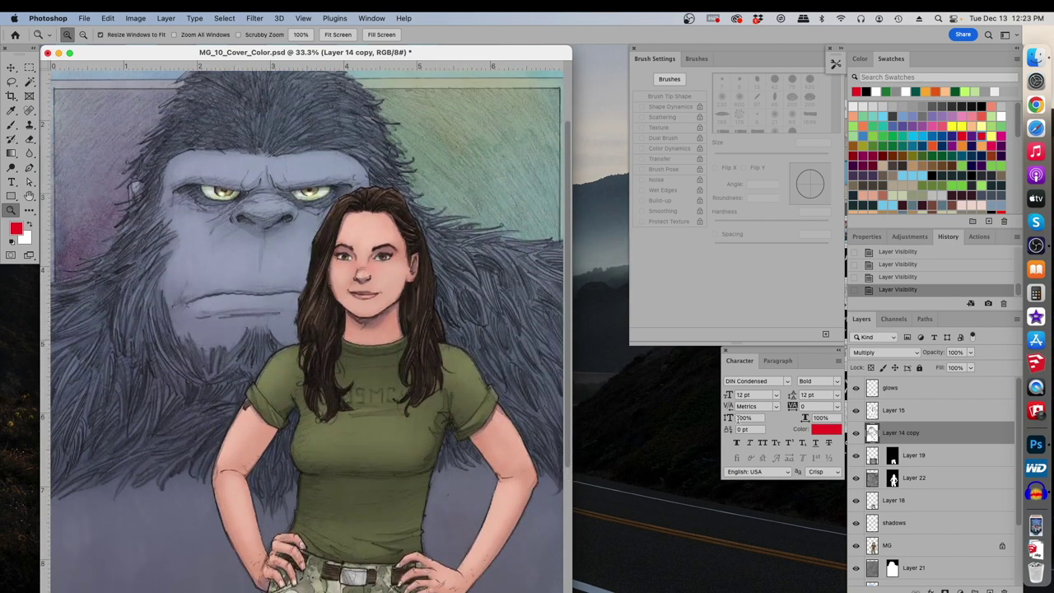
{"action": "left_click", "coordinate": [858, 548]}
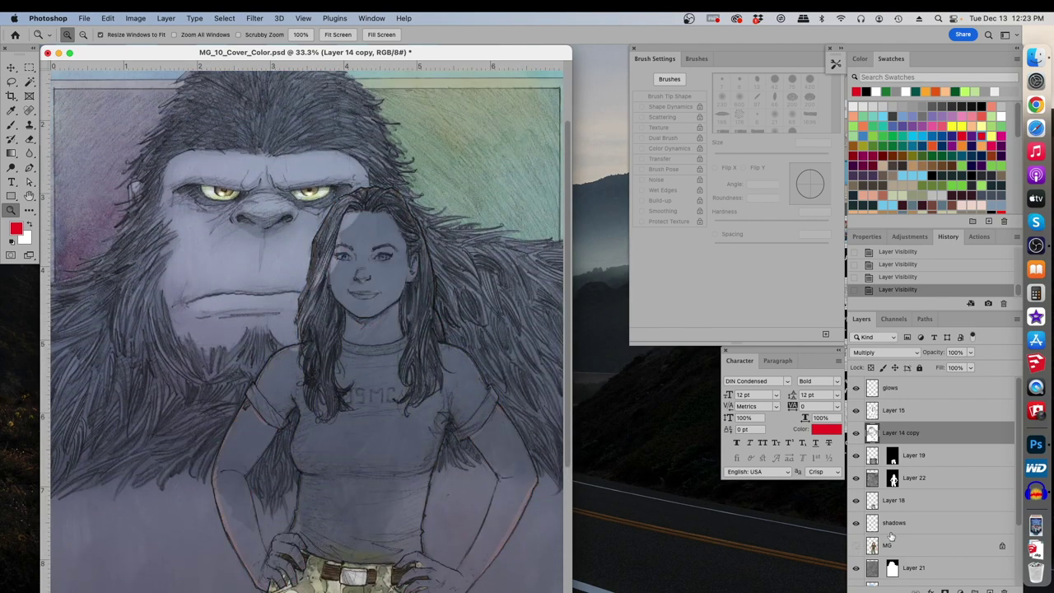
{"action": "scroll", "coordinate": [859, 527], "scroll_direction": "down", "scroll_amount": 3}
{"action": "left_click", "coordinate": [855, 462]}
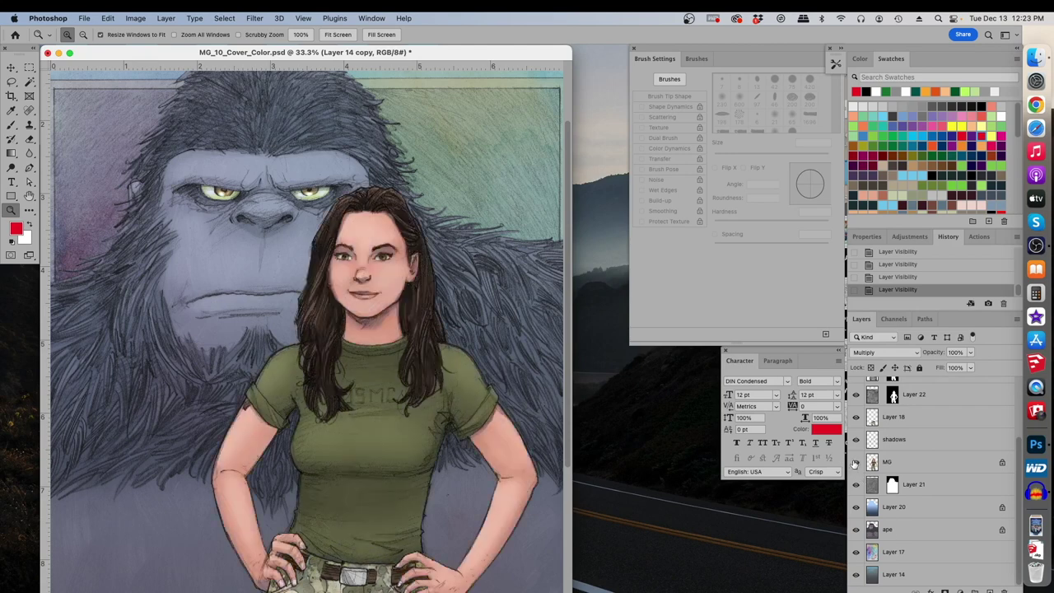
{"action": "left_click", "coordinate": [855, 462]}
{"action": "left_click", "coordinate": [855, 462]}
{"action": "left_click", "coordinate": [855, 395]}
{"action": "left_click", "coordinate": [871, 553]}
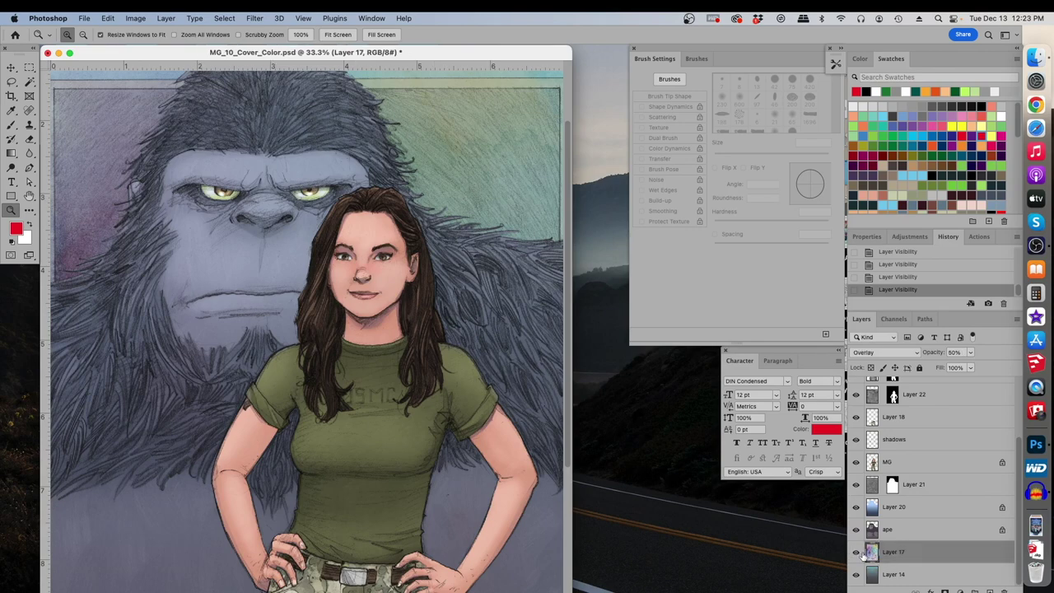
{"action": "left_click", "coordinate": [855, 554]}
{"action": "scroll", "coordinate": [453, 408], "scroll_direction": "up", "scroll_amount": 5}
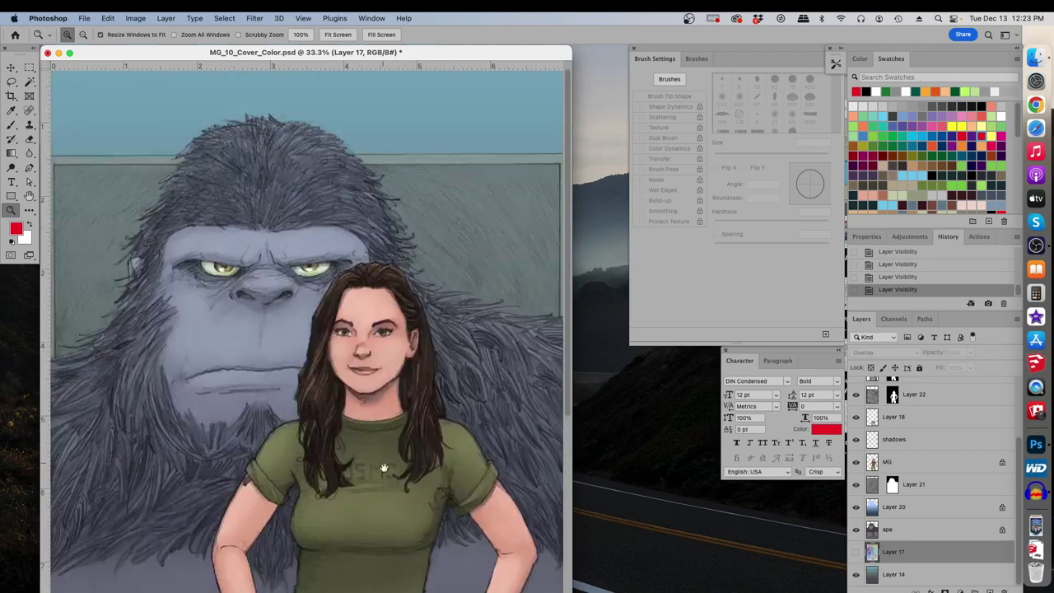
{"action": "left_click", "coordinate": [855, 551]}
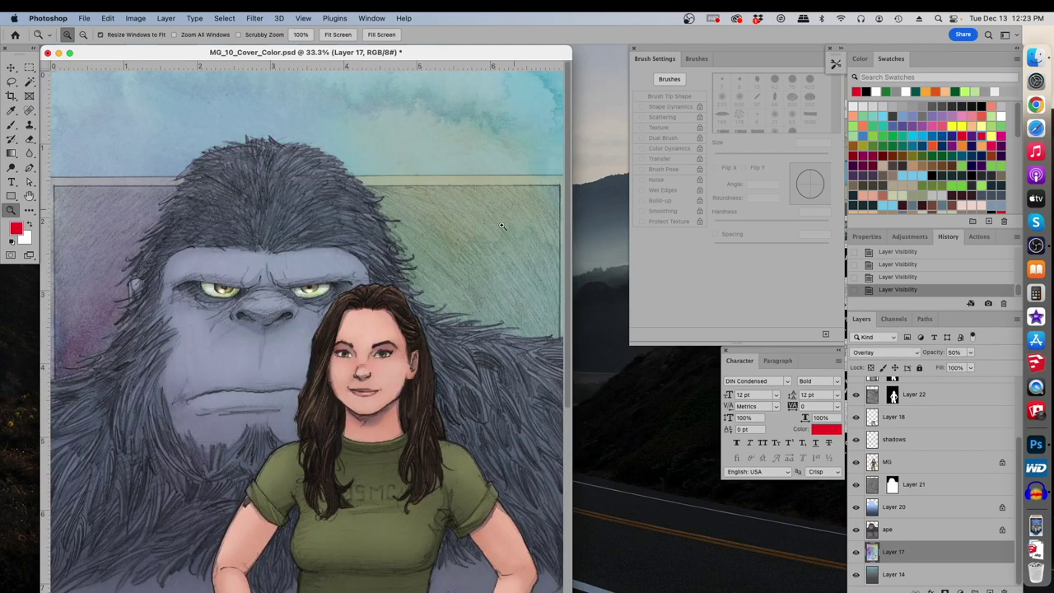
{"action": "scroll", "coordinate": [478, 321], "scroll_direction": "down", "scroll_amount": 10}
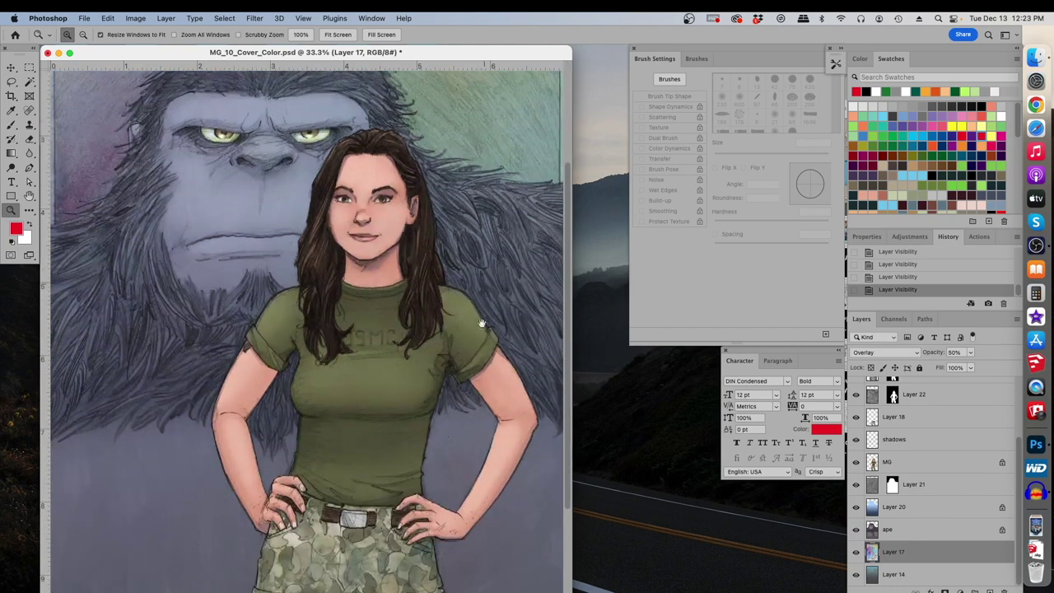
{"action": "scroll", "coordinate": [492, 280], "scroll_direction": "down", "scroll_amount": 4}
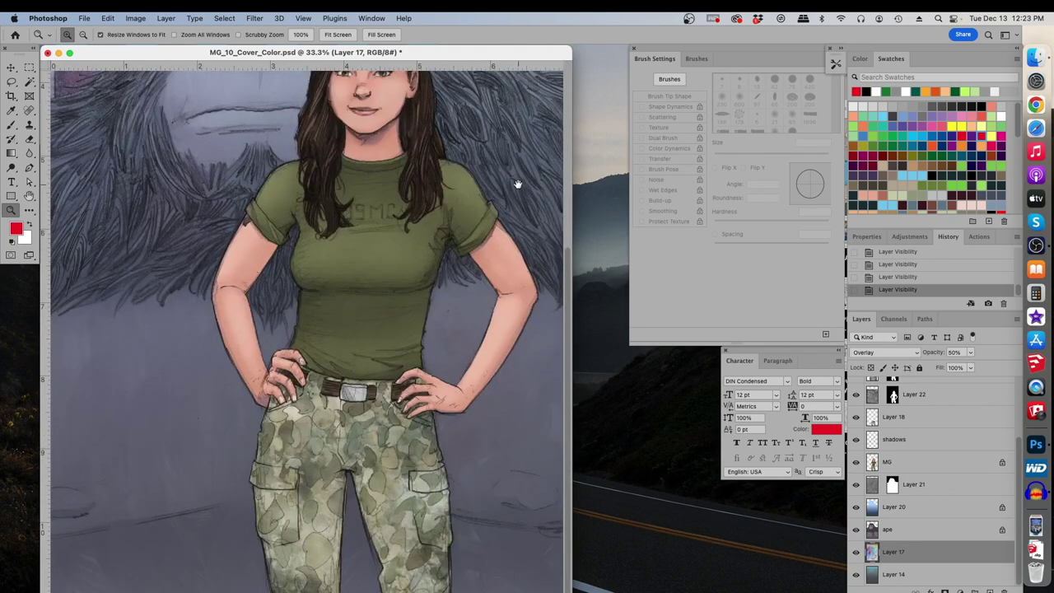
{"action": "scroll", "coordinate": [505, 192], "scroll_direction": "up", "scroll_amount": 12}
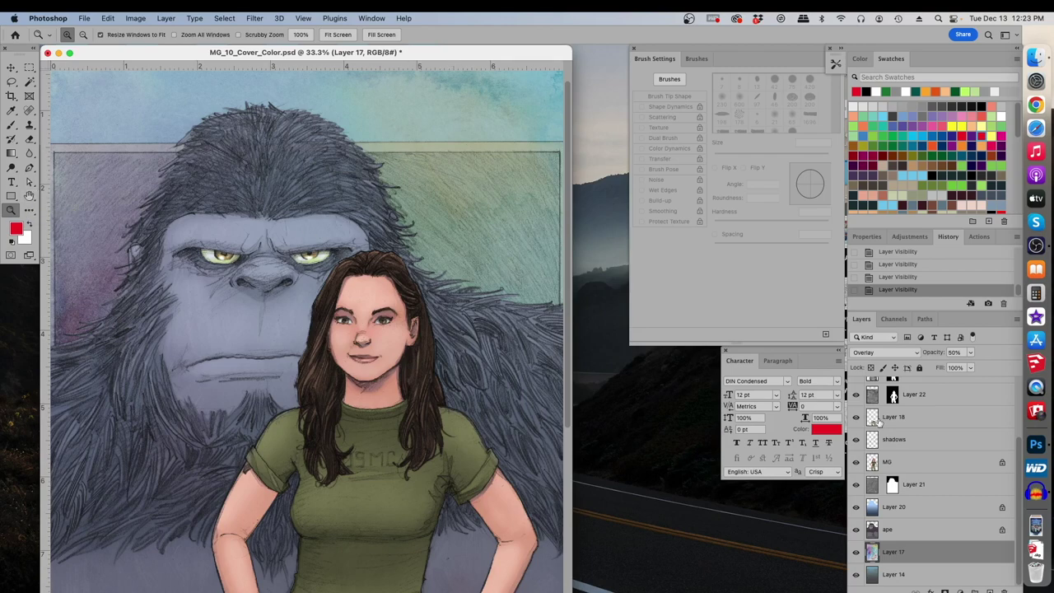
{"action": "scroll", "coordinate": [947, 439], "scroll_direction": "up", "scroll_amount": 3}
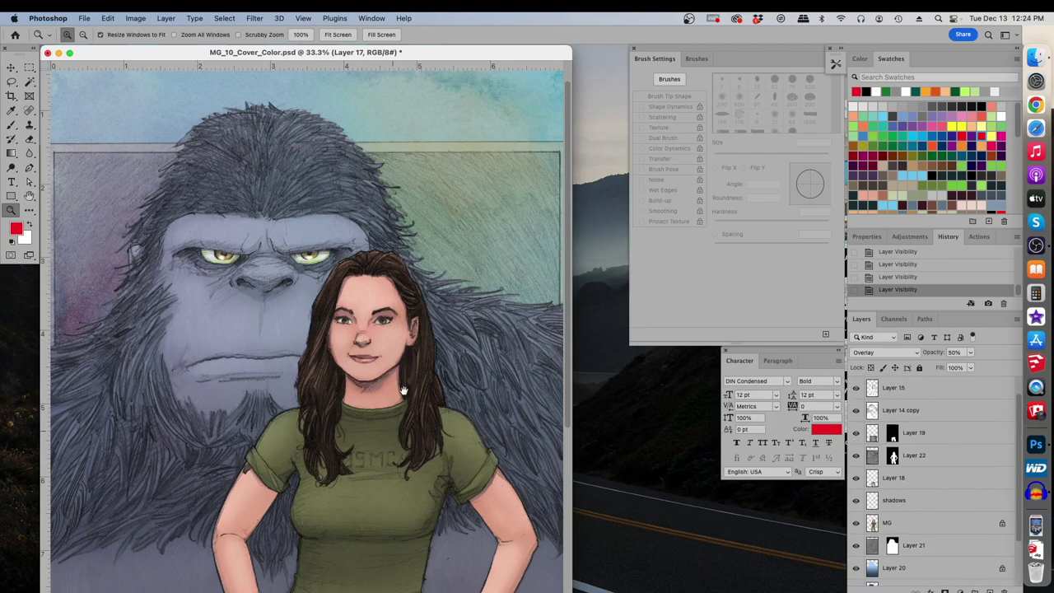
{"action": "left_click_drag", "start_coordinate": [399, 437], "coordinate": [402, 254]}
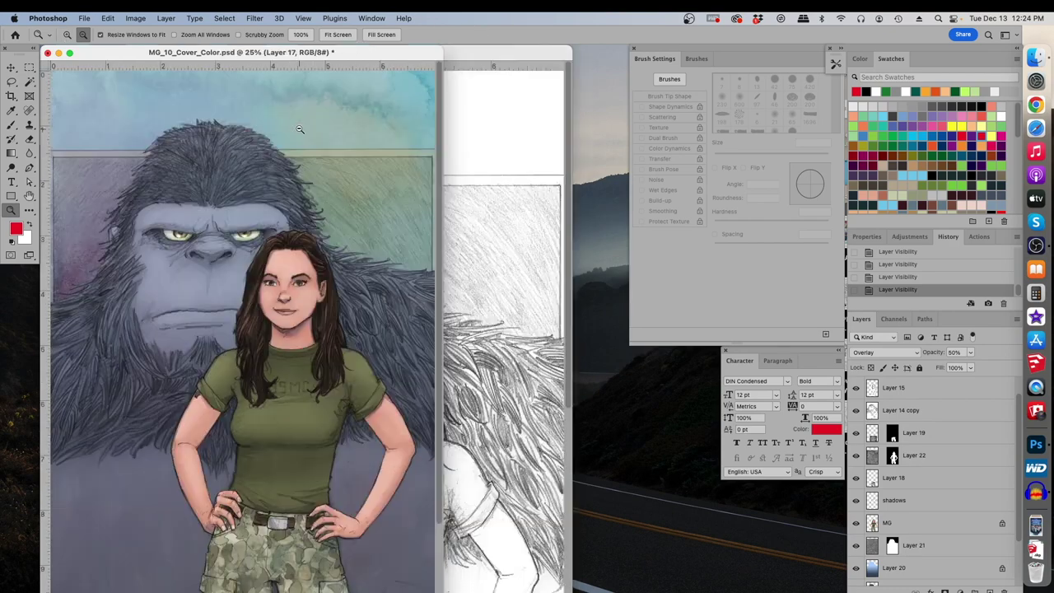
- Zoom out on the cover and bring MG_10_Cover_Color copy.tif to the front
{"action": "left_click", "coordinate": [312, 112], "text": "alt"}
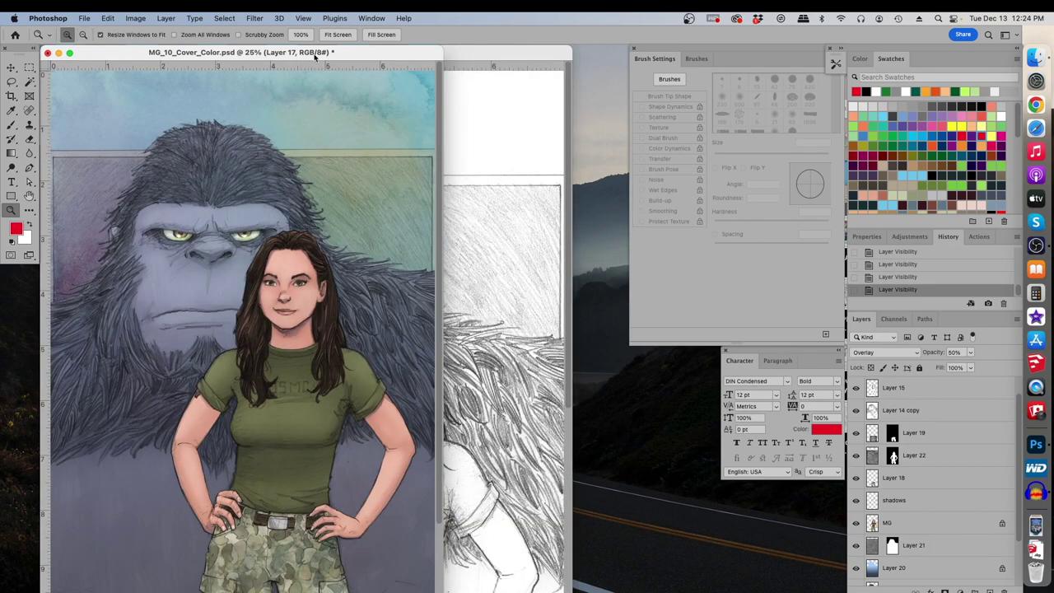
{"action": "left_click", "coordinate": [465, 53]}
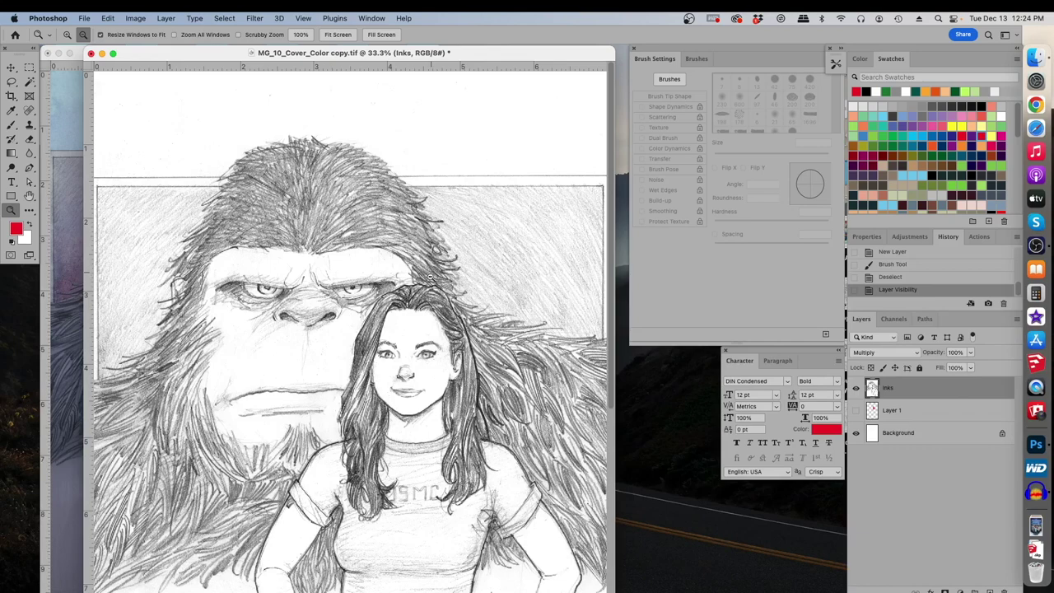
{"action": "scroll", "coordinate": [487, 366], "scroll_direction": "up", "scroll_amount": 3}
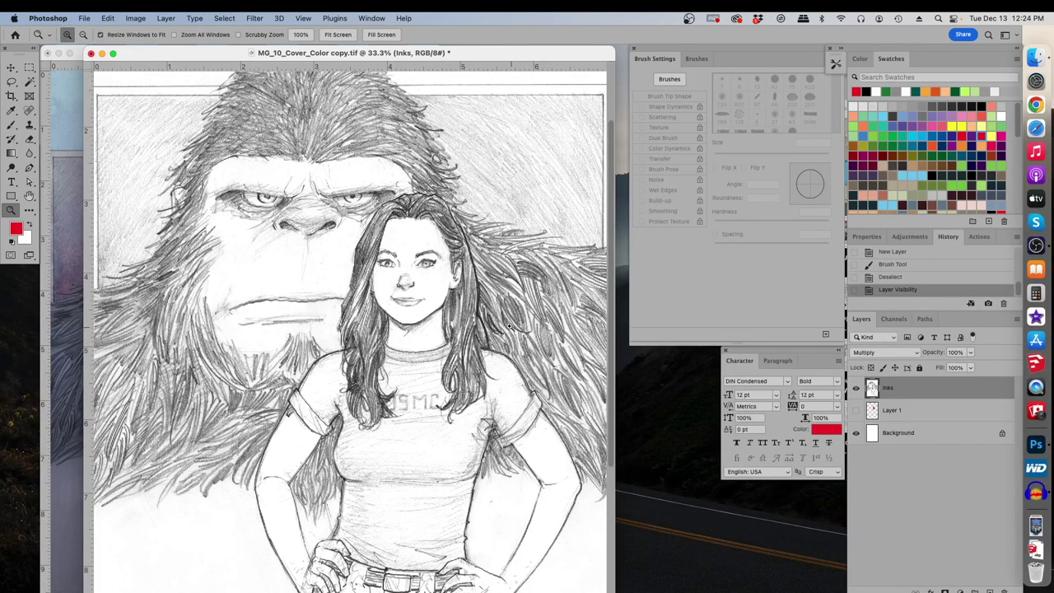
{"action": "scroll", "coordinate": [433, 301], "scroll_direction": "down", "scroll_amount": 5}
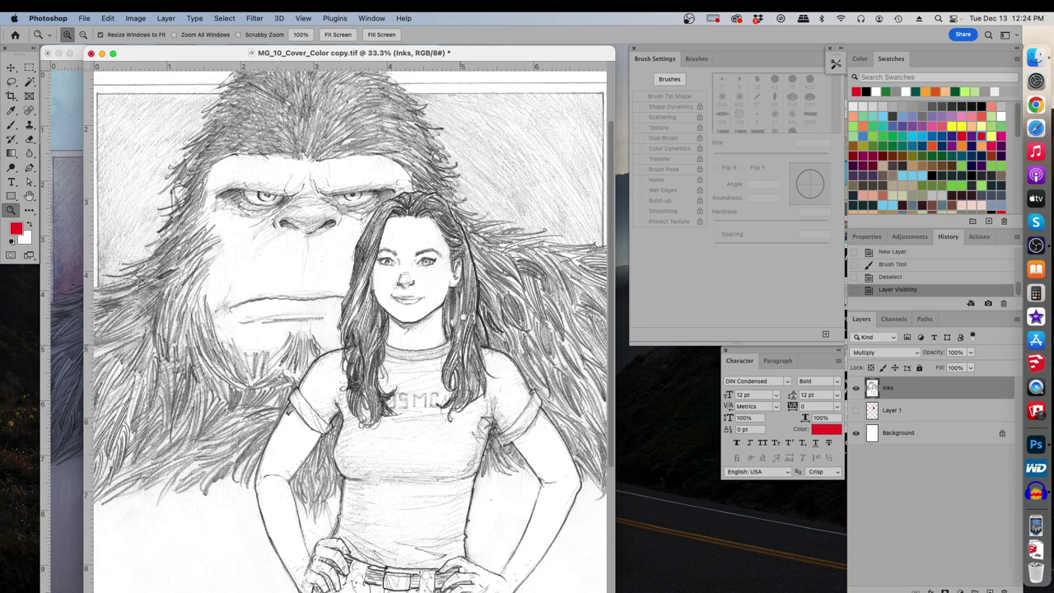